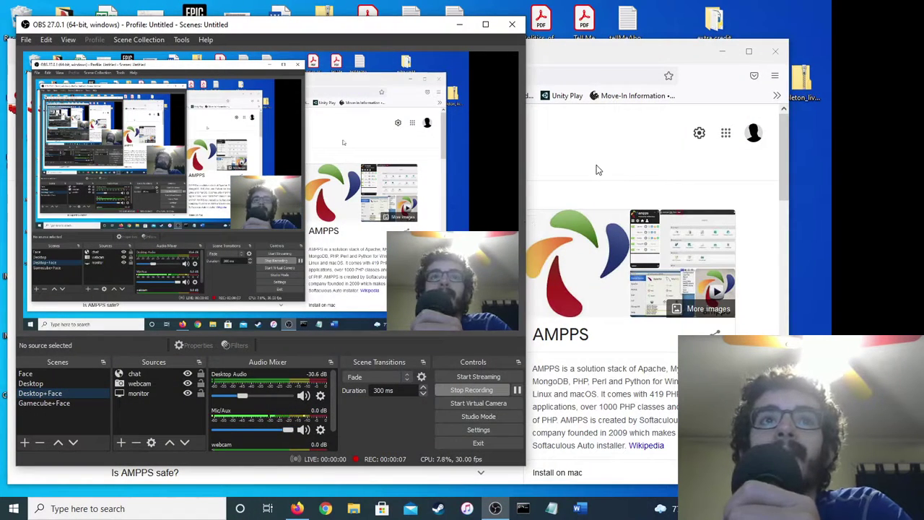
Minimize Firefox showing the 'ampps' Google results so the desktop with the Ampps shortcut is visible.
left_click(596, 170)
double_click(542, 333)
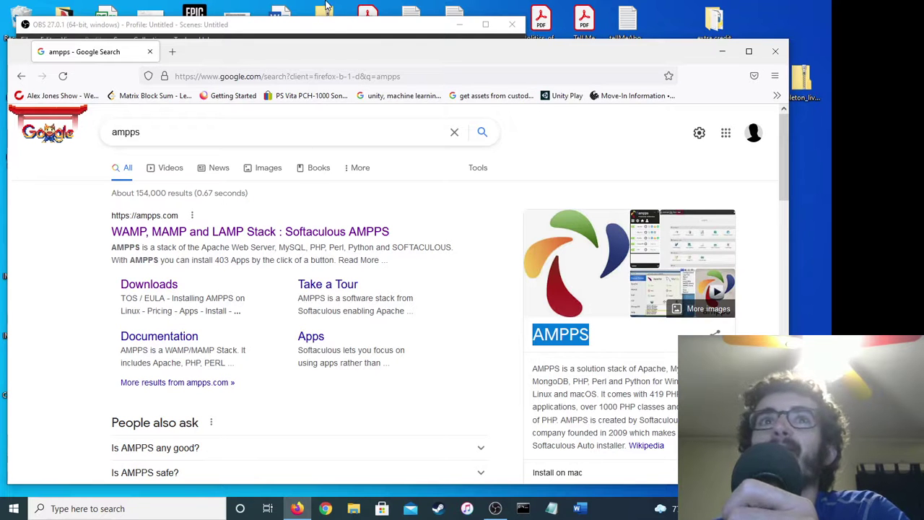
left_click(332, 25)
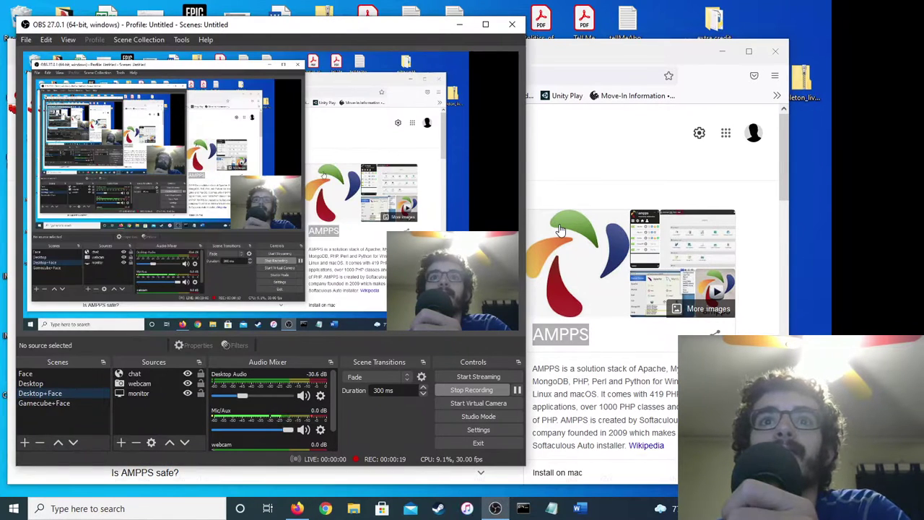
left_click(721, 57)
Move the OBS window to the upper left and restore Firefox with the 'ampps' results.
left_click_drag(423, 25, 779, 140)
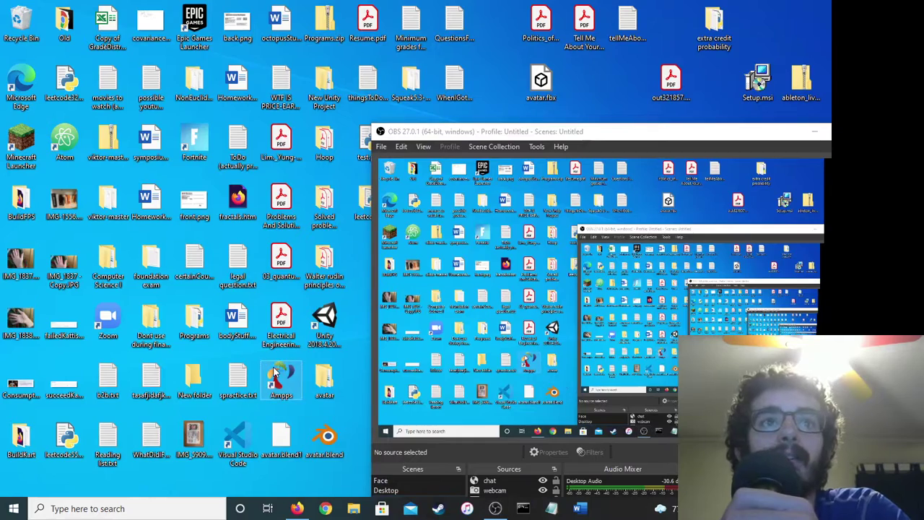
left_click_drag(505, 131, 209, 47)
left_click(297, 508)
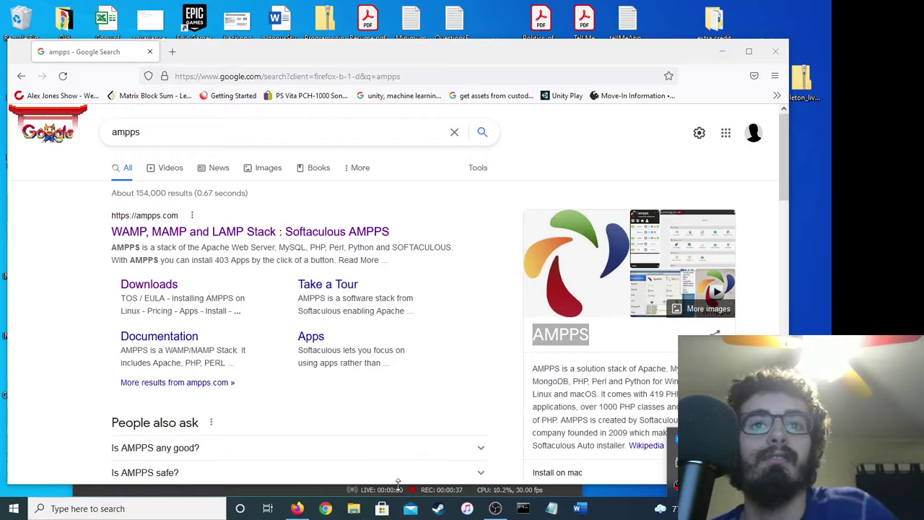
key("alt+Tab")
Load localhost in a new tab and close the Google search tab.
left_click(52, 197)
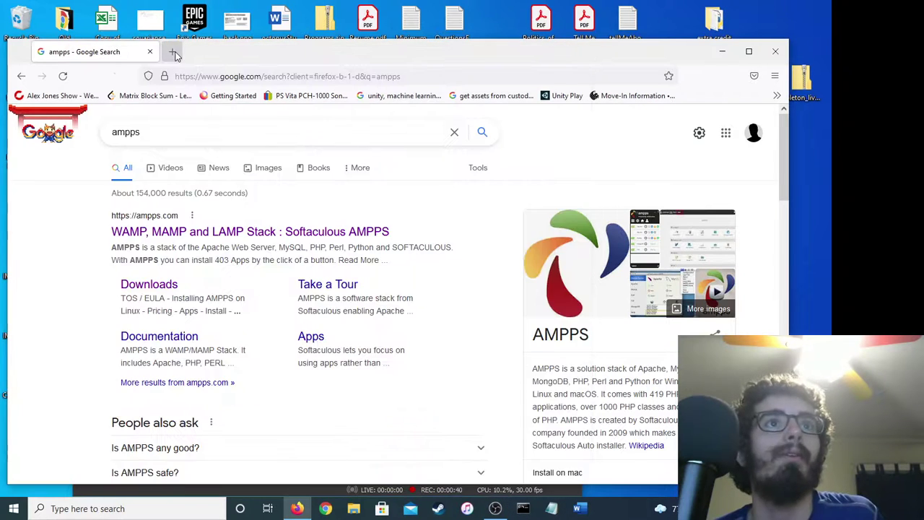
key("ctrl+t")
type("localhost")
key("Return")
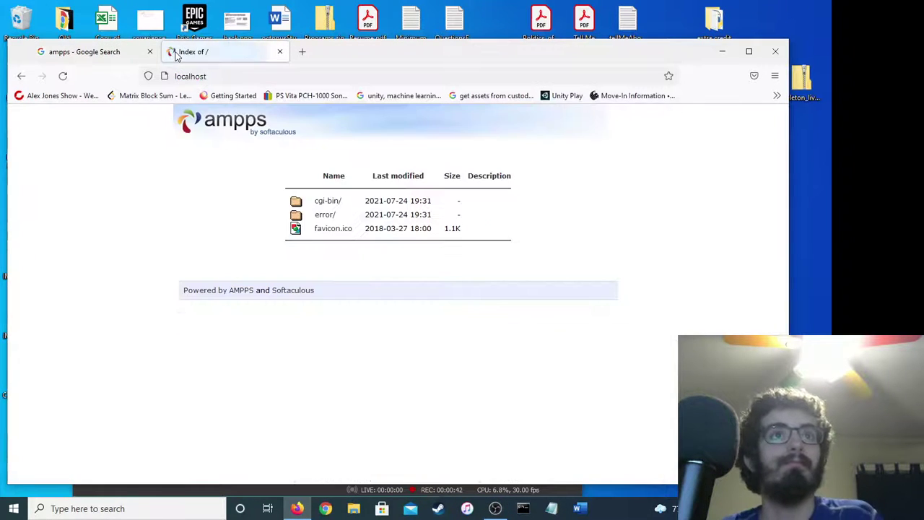
left_click(149, 52)
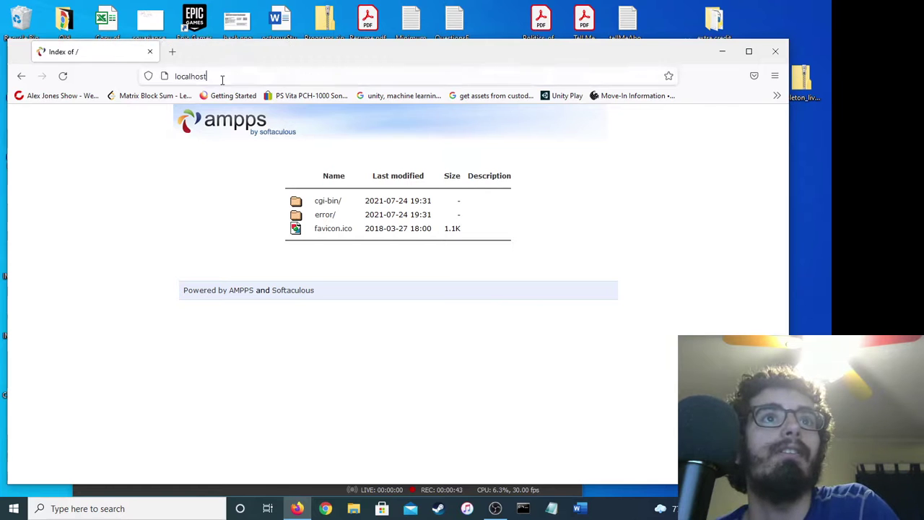
Go to localhost/ampps to show the AMPPS dashboard with its Blogs app list.
left_click(223, 76)
type("/amp")
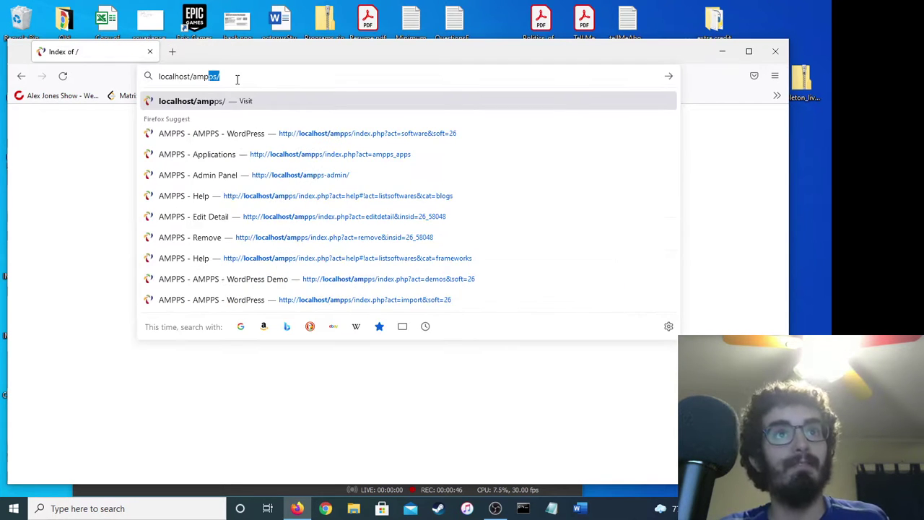
key("Return")
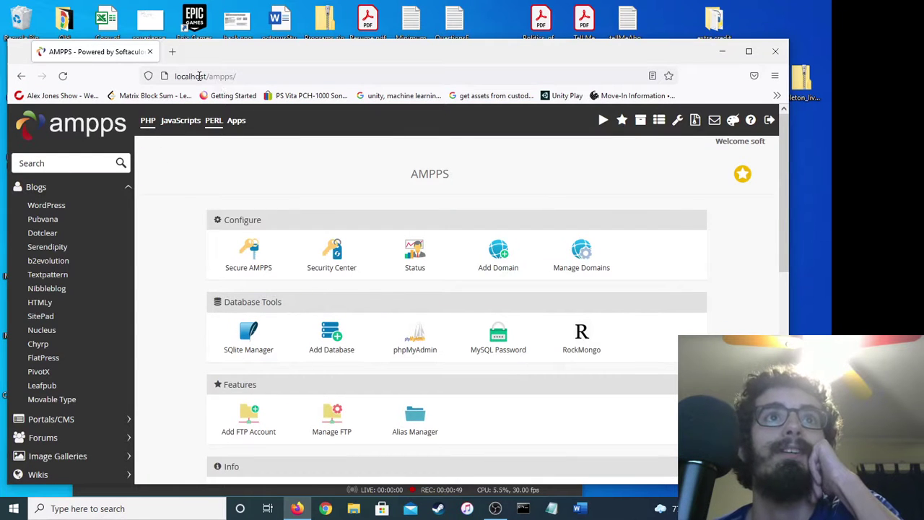
left_click(209, 76)
left_click(216, 76)
left_click(179, 374)
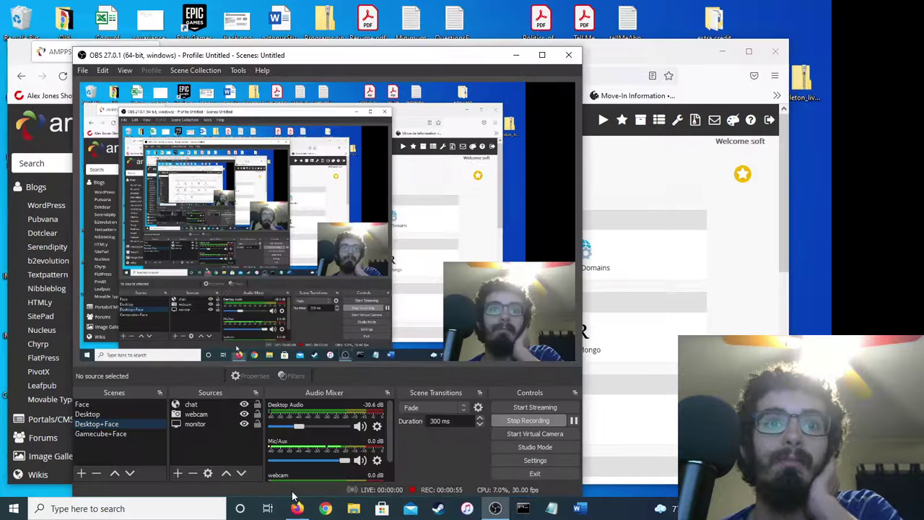
left_click(496, 508)
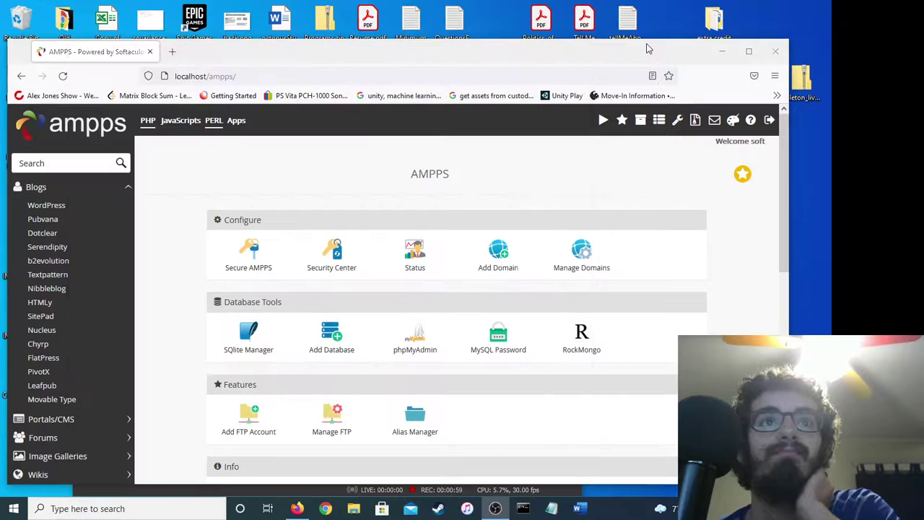
left_click(647, 48)
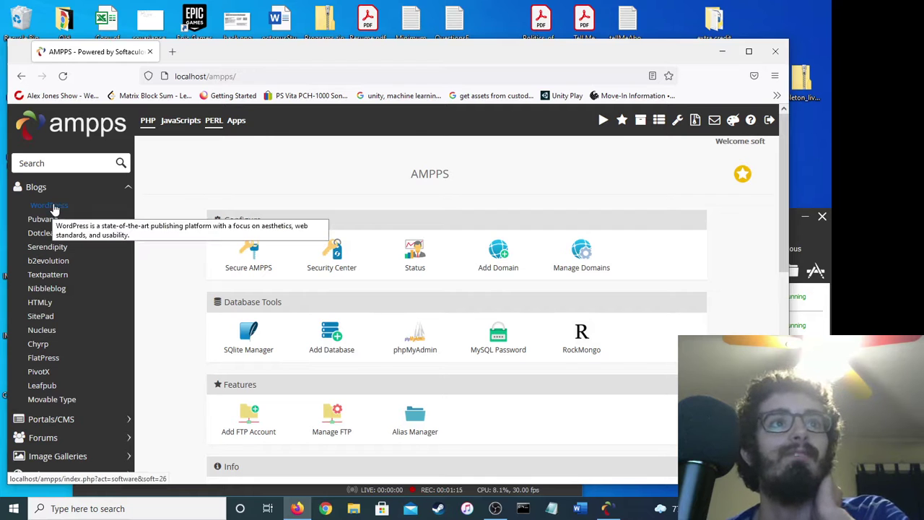
Open the WordPress installation form from the AMPPS Blogs section.
left_click(54, 207)
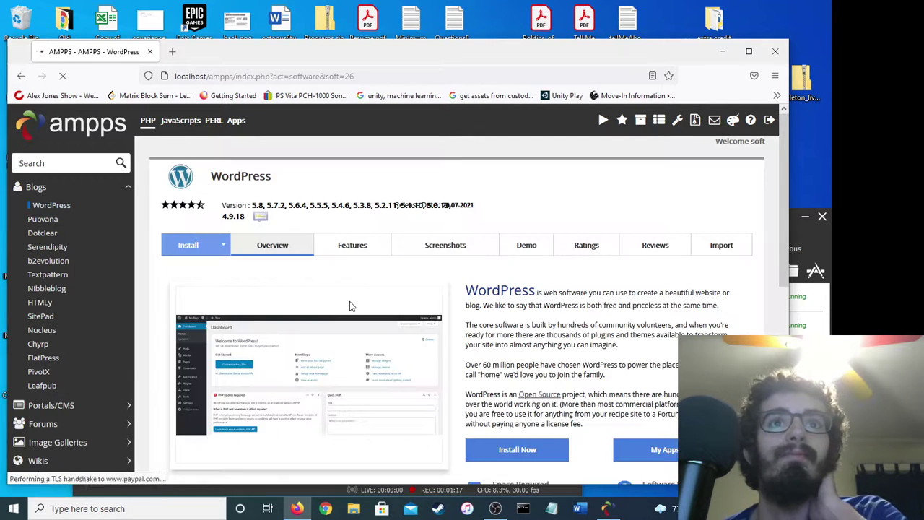
scroll(548, 415, "down", 1)
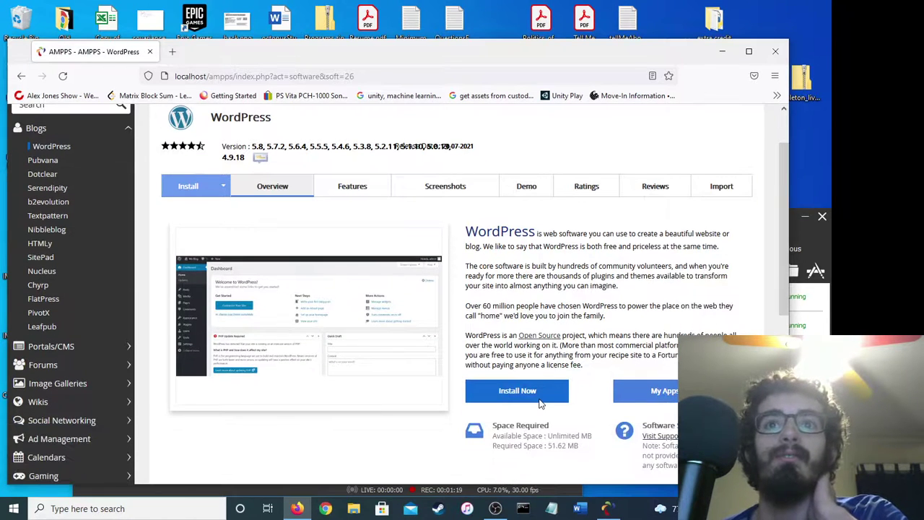
left_click(512, 394)
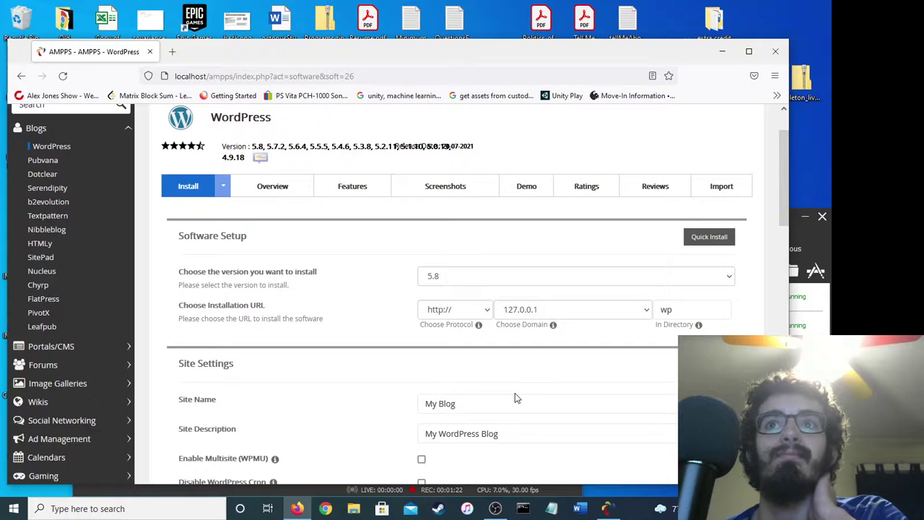
Review the default My Blog settings for the wp directory and submit the install.
scroll(514, 394, "down", 10)
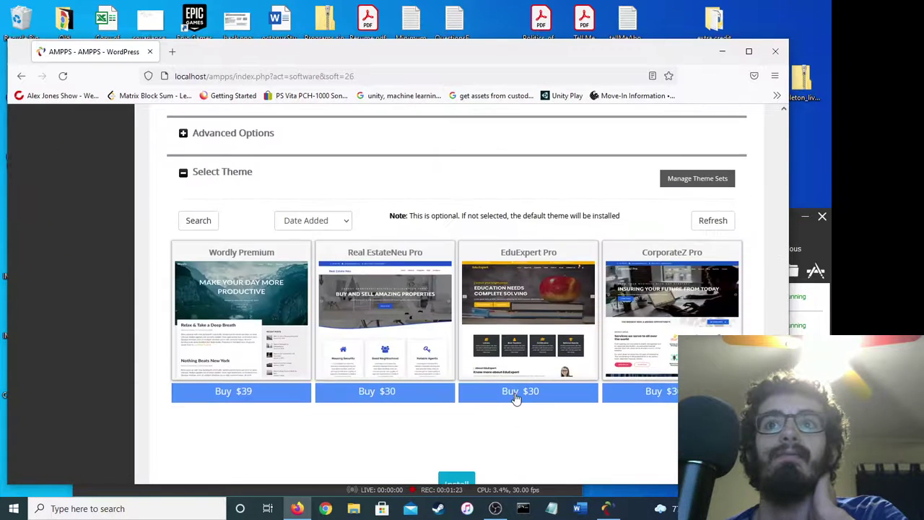
scroll(515, 397, "down", 3)
scroll(472, 351, "up", 8)
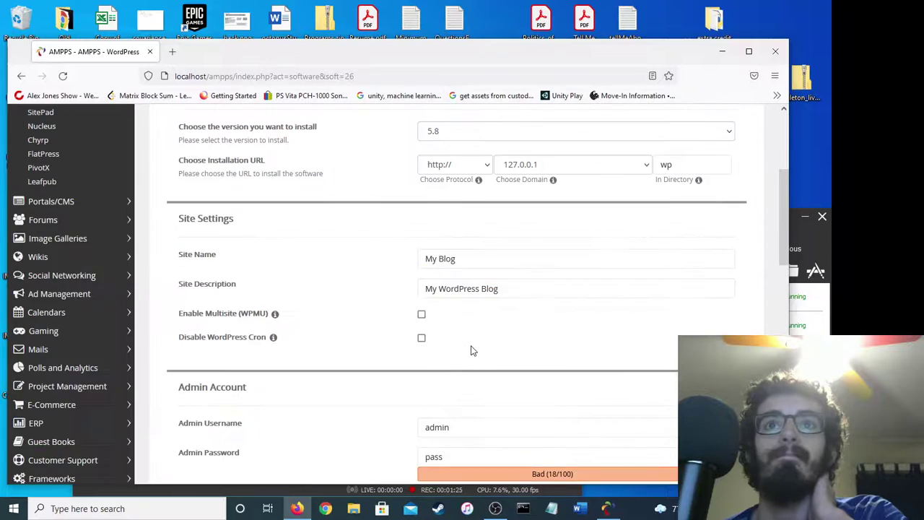
scroll(472, 351, "up", 2)
scroll(471, 351, "down", 4)
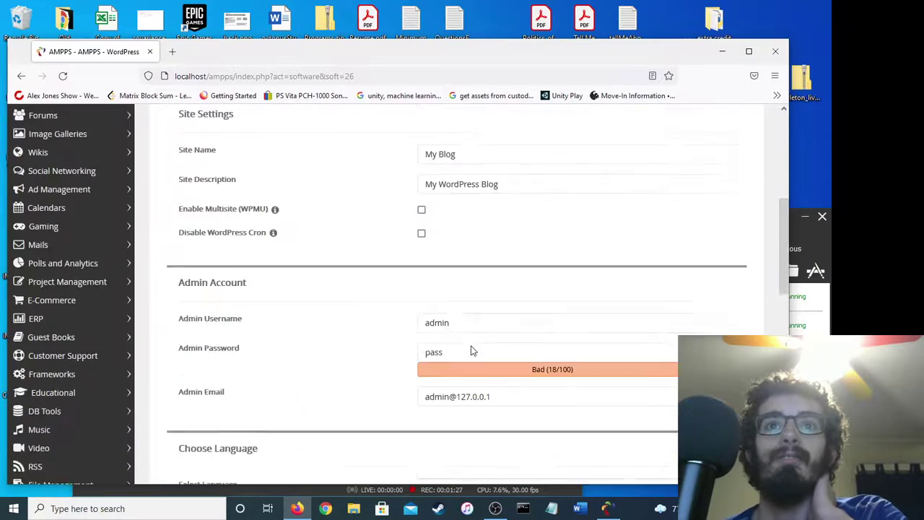
scroll(471, 350, "down", 5)
scroll(470, 350, "up", 3)
scroll(471, 350, "down", 6)
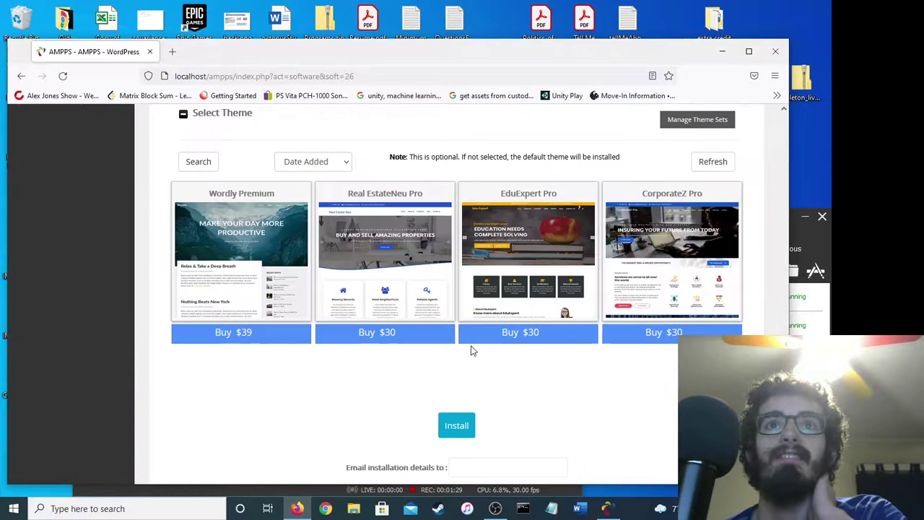
left_click(465, 426)
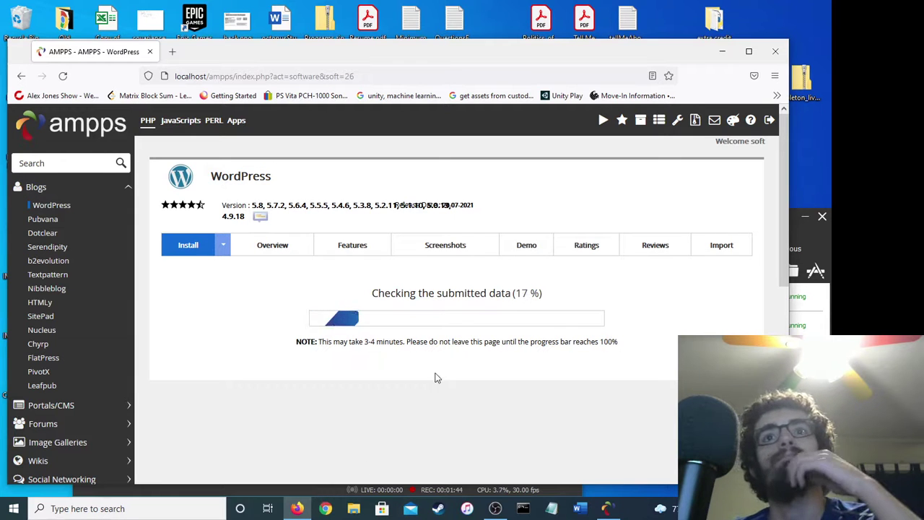
Wait for the install to reach 100% and view the success page listing 127.0.0.1/wp and its admin URL.
left_click(304, 489)
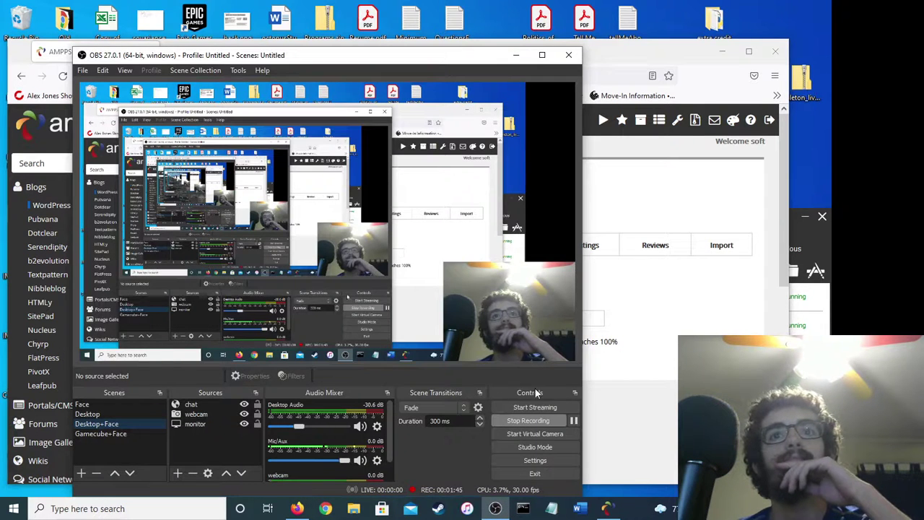
left_click(665, 382)
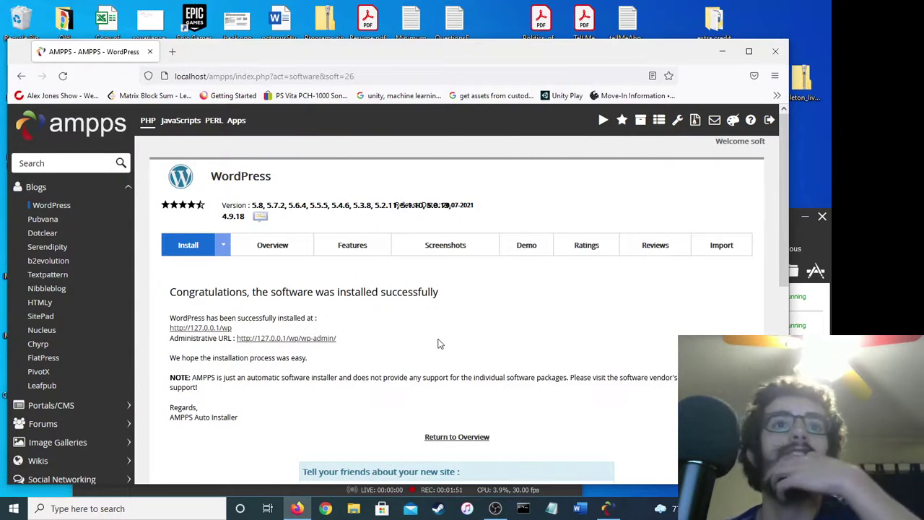
Open the new WordPress blog at localhost/wp in its own tab.
left_click(172, 51)
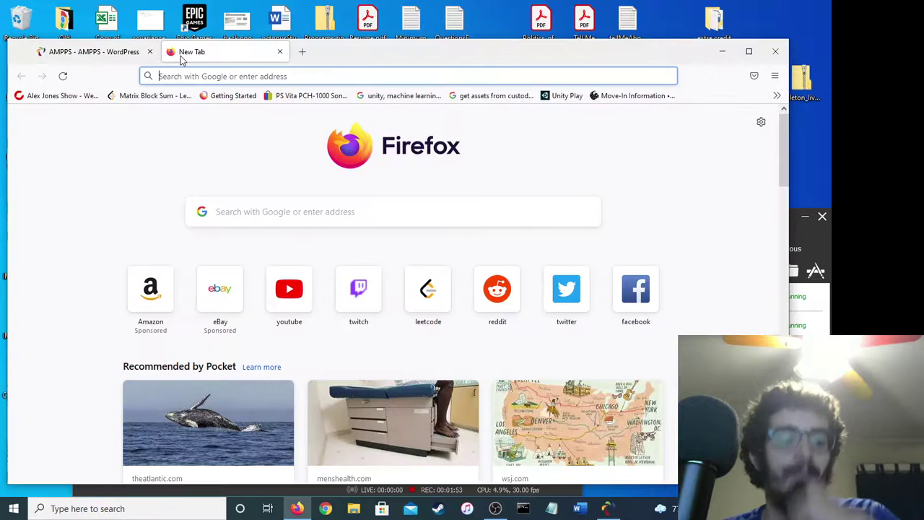
type("localhost")
key("Return")
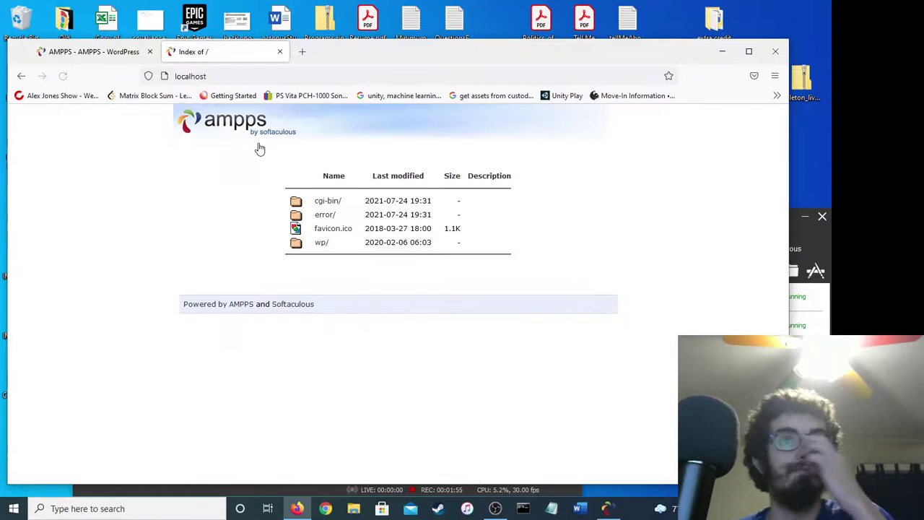
left_click(320, 243)
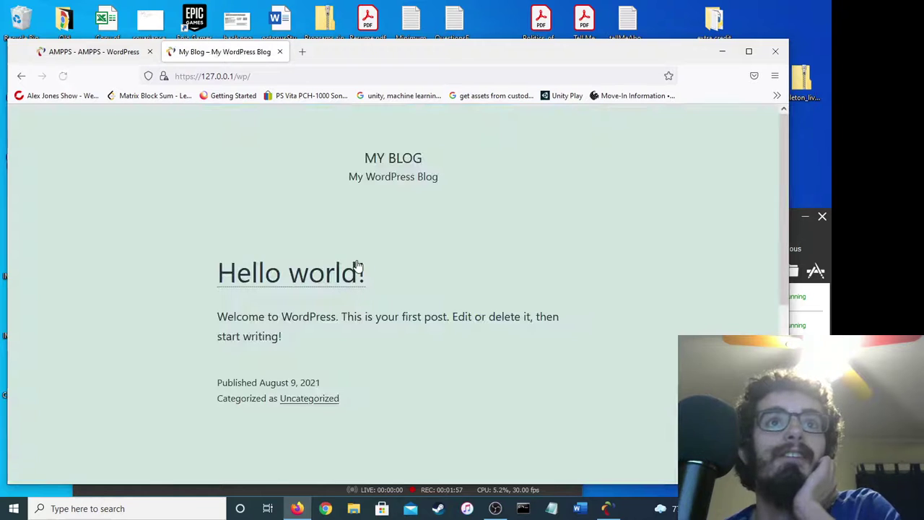
scroll(357, 266, "down", 10)
scroll(322, 221, "up", 10)
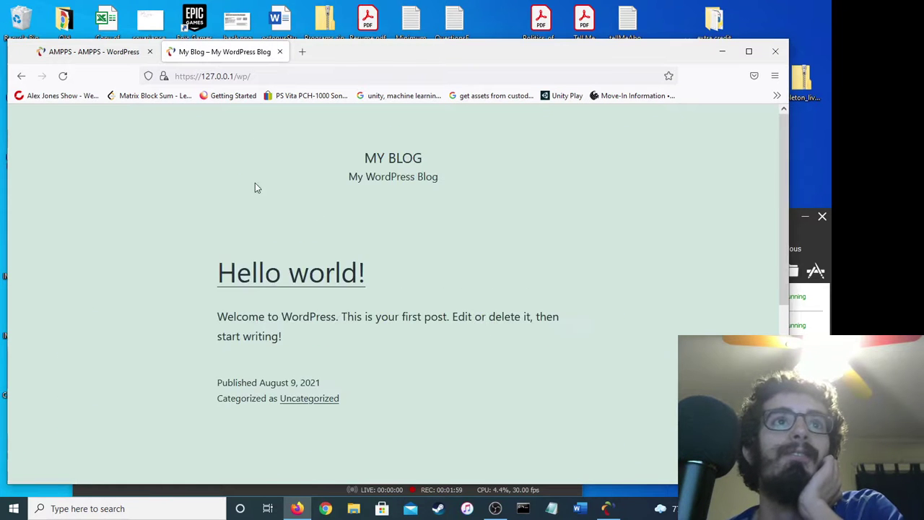
Show the AMPPS Current Installations table listing 127.0.0.1/wp, version 5.8.
left_click(106, 53)
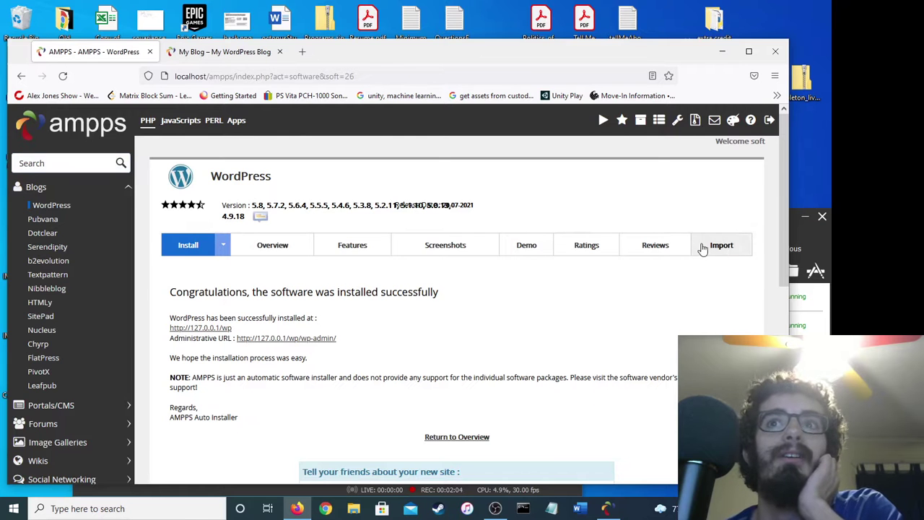
scroll(537, 255, "down", 2)
scroll(536, 253, "down", 3)
scroll(537, 254, "up", 6)
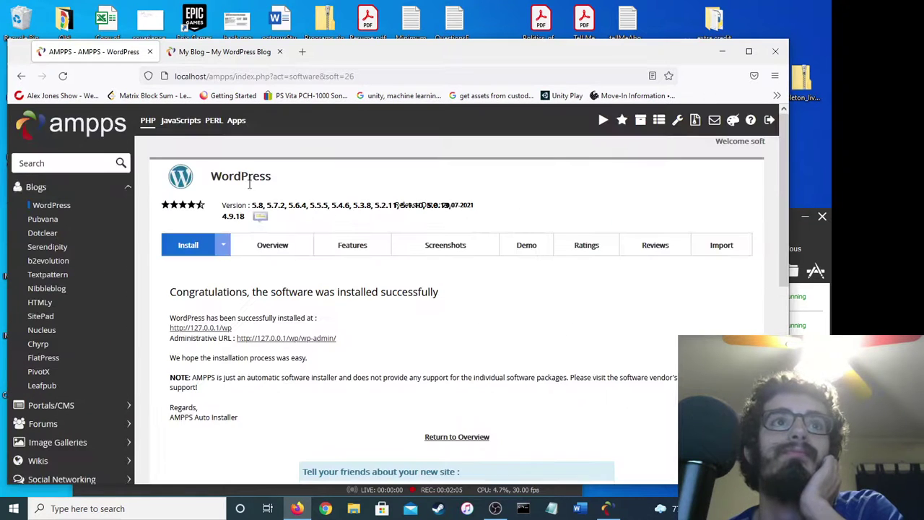
left_click(66, 209)
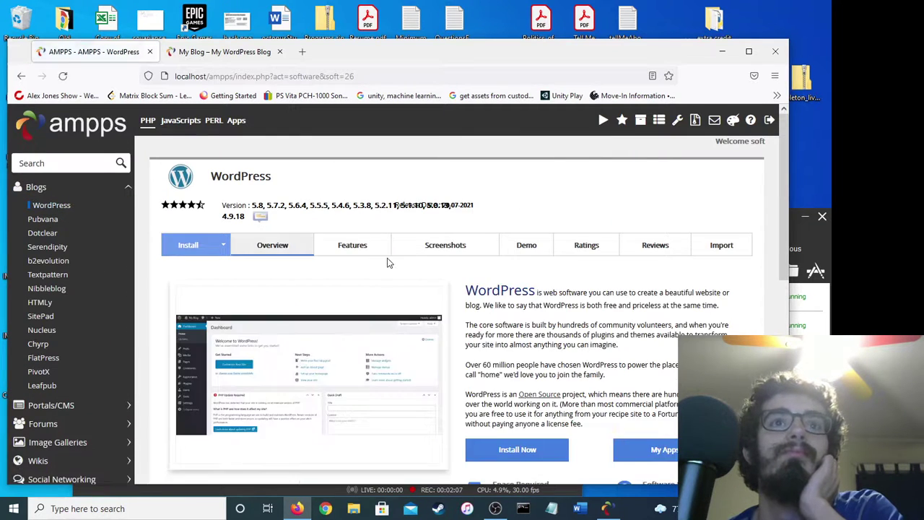
scroll(387, 262, "down", 5)
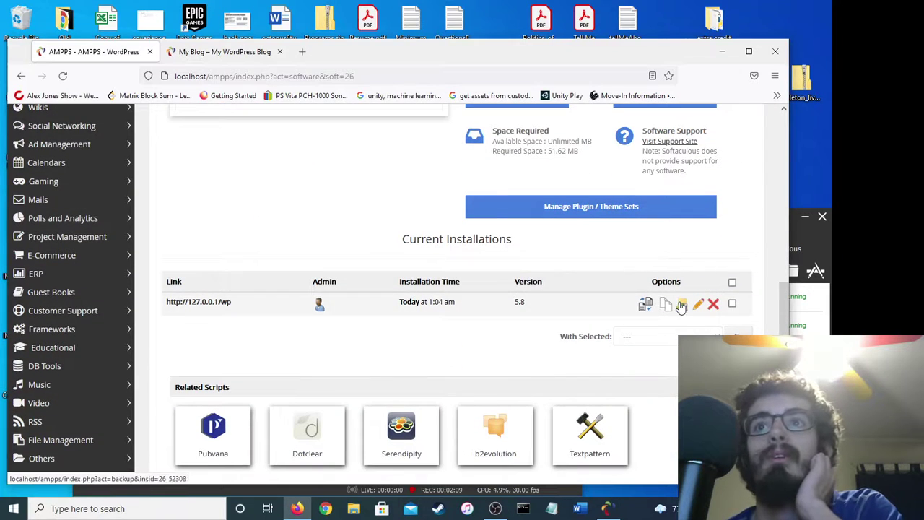
Append wp-admin/ to the blog URL to reach the WordPress login page.
left_click(239, 52)
left_click(264, 76)
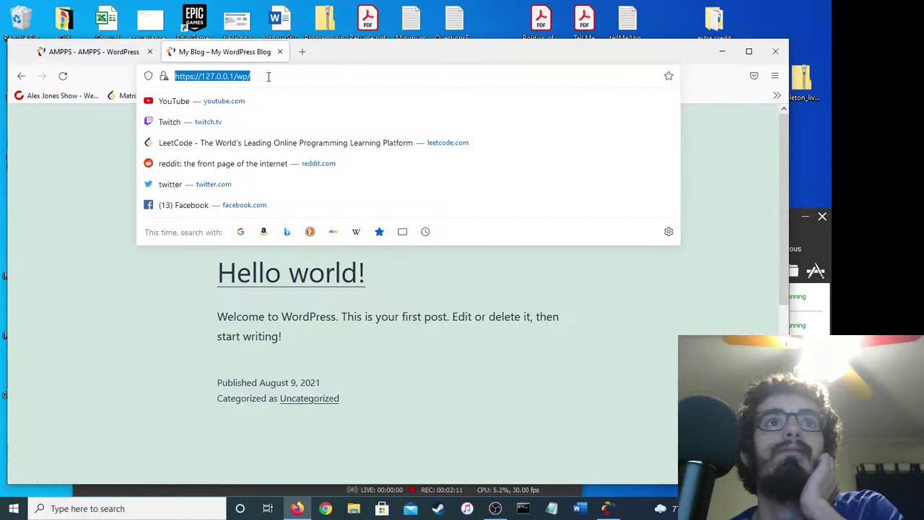
left_click(268, 77)
type("wp-admin/")
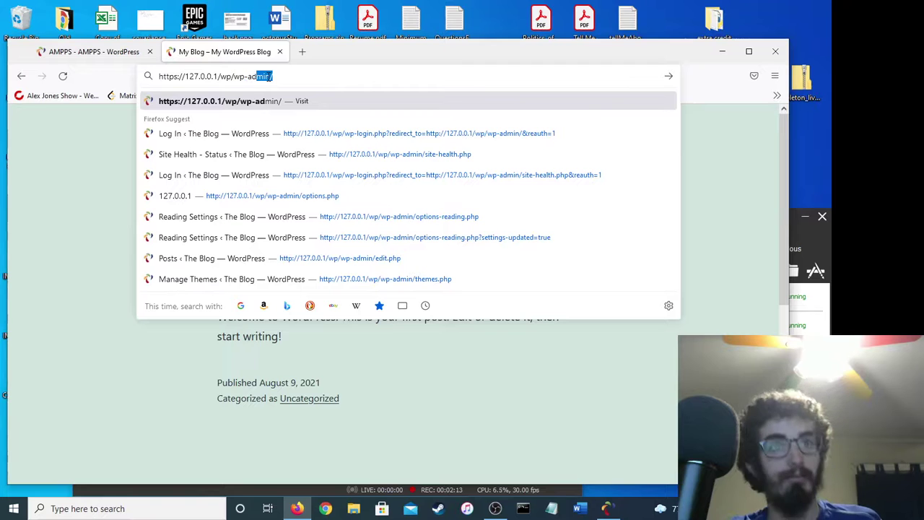
key("Return")
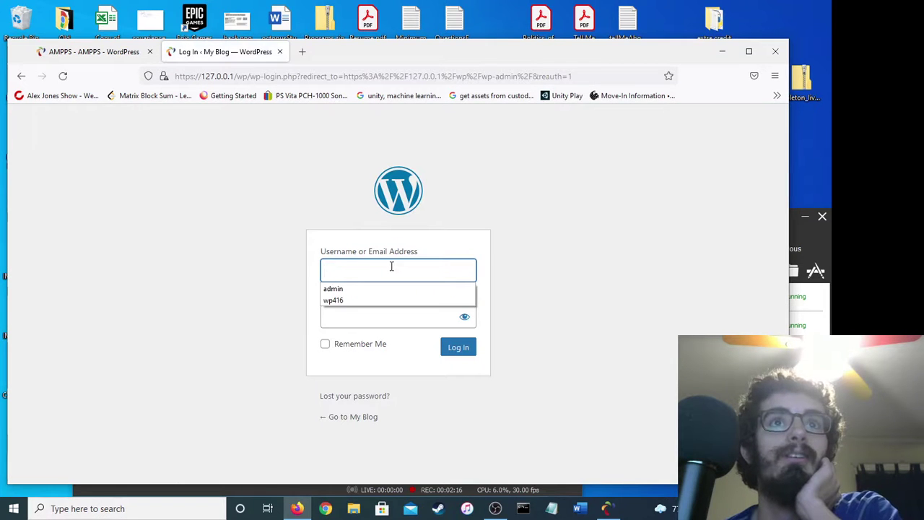
Log in with the site's username and password to reach the My Blog dashboard.
left_click(391, 266)
type("admin")
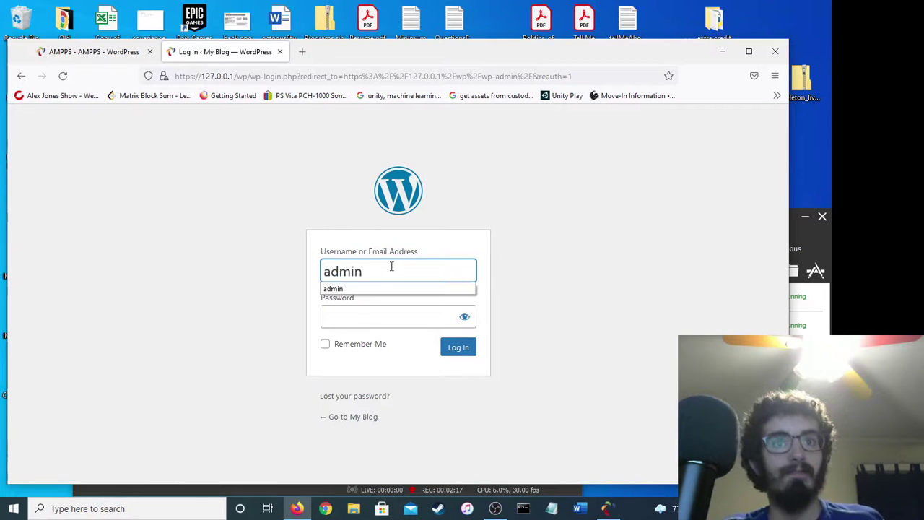
key("Tab")
type("a")
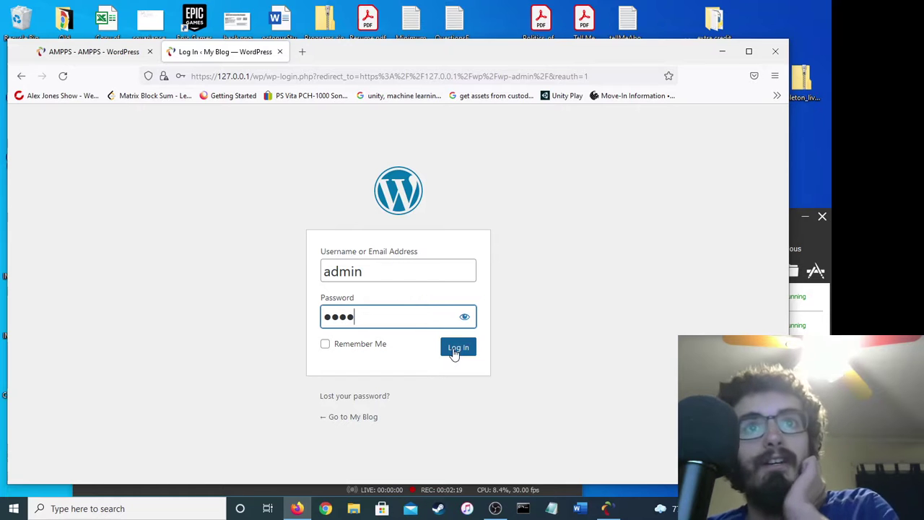
left_click(359, 264)
left_click(429, 320)
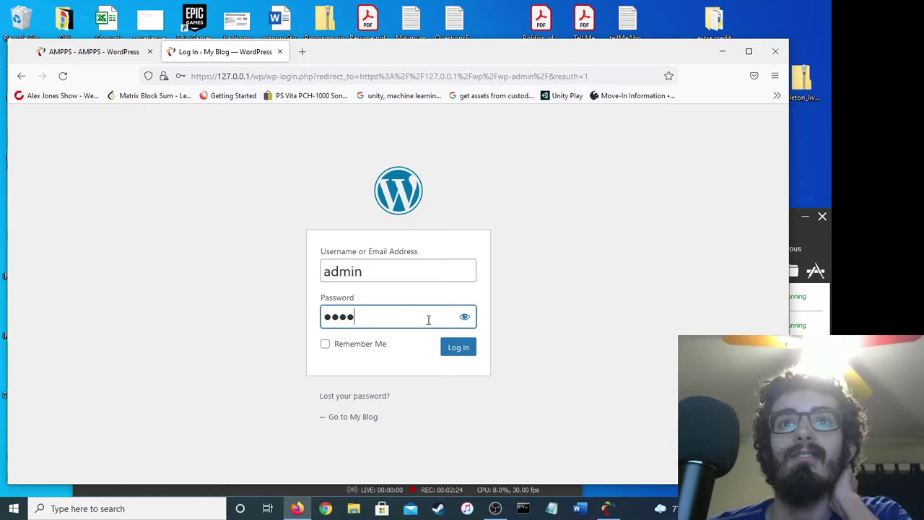
left_click(458, 349)
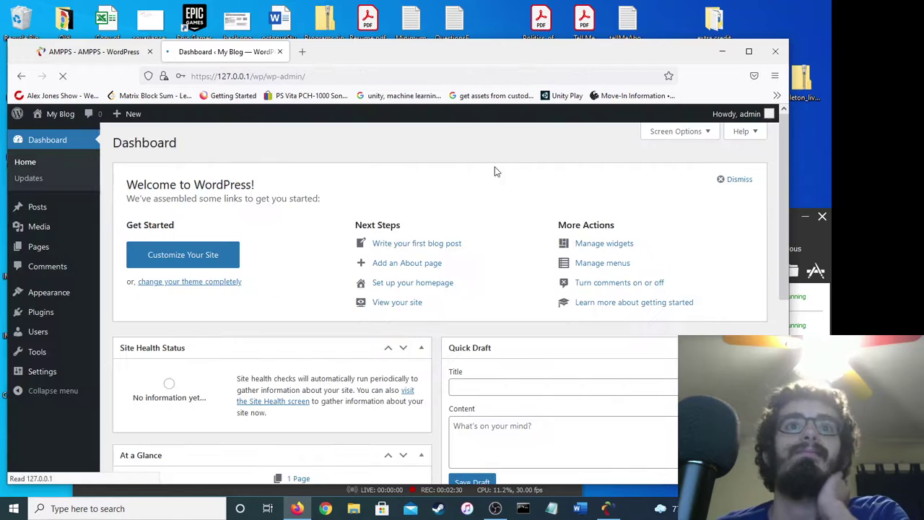
scroll(312, 190, "down", 1)
scroll(310, 190, "down", 2)
scroll(311, 190, "up", 3)
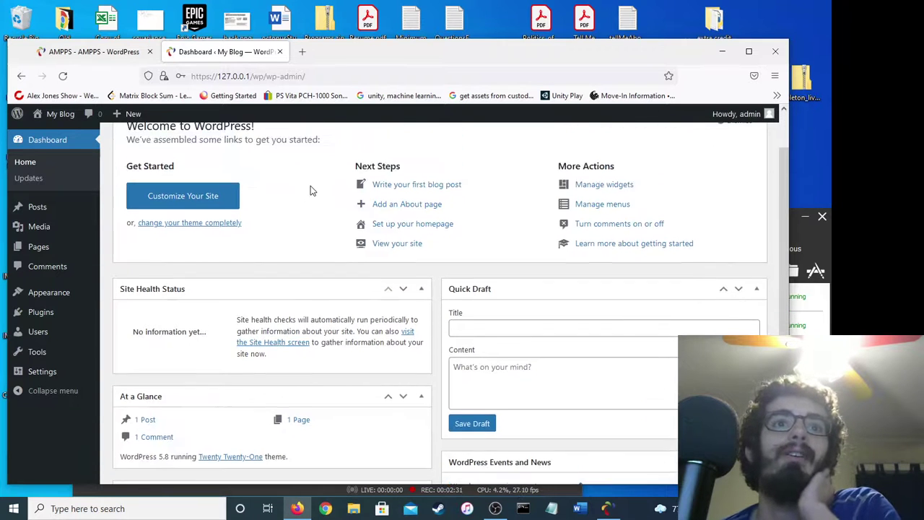
Enter localhost/wp in a new browser tab.
left_click(101, 52)
left_click(301, 51)
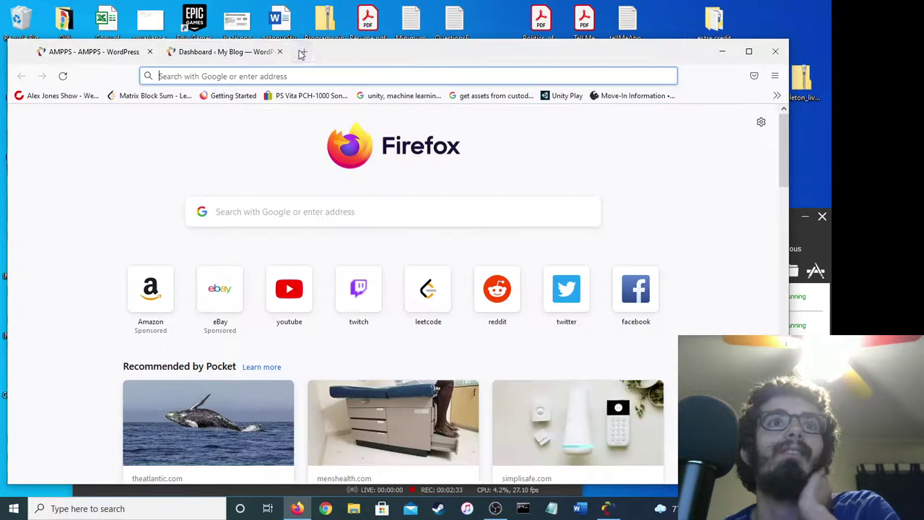
type("localhost/wp")
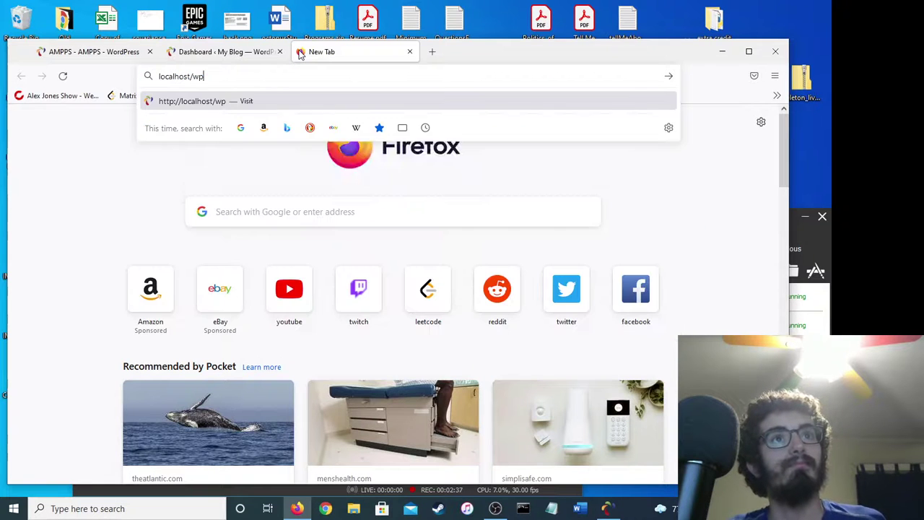
Load the local blog's front page at localhost/wp.
key("Return")
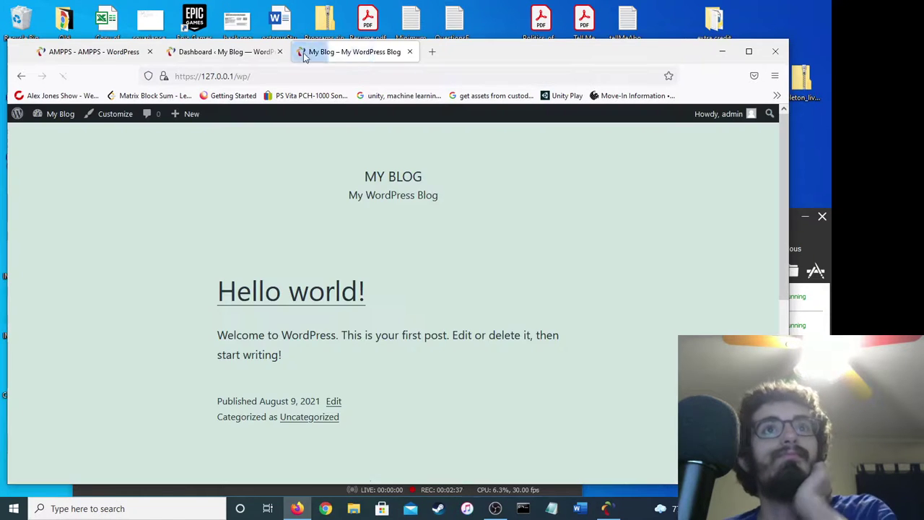
scroll(420, 219, "down", 5)
scroll(419, 222, "up", 5)
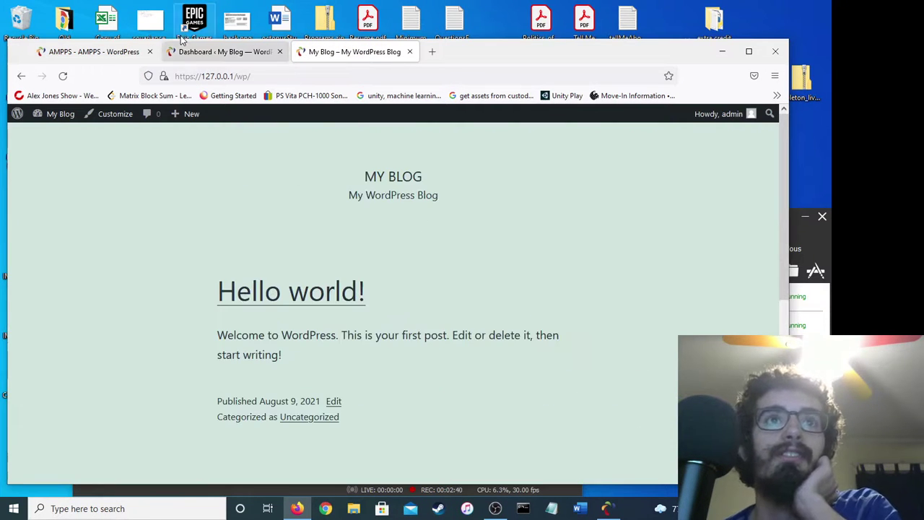
Open Customize Your Site from the dashboard and publish the Twenty Twenty-One settings.
left_click(201, 51)
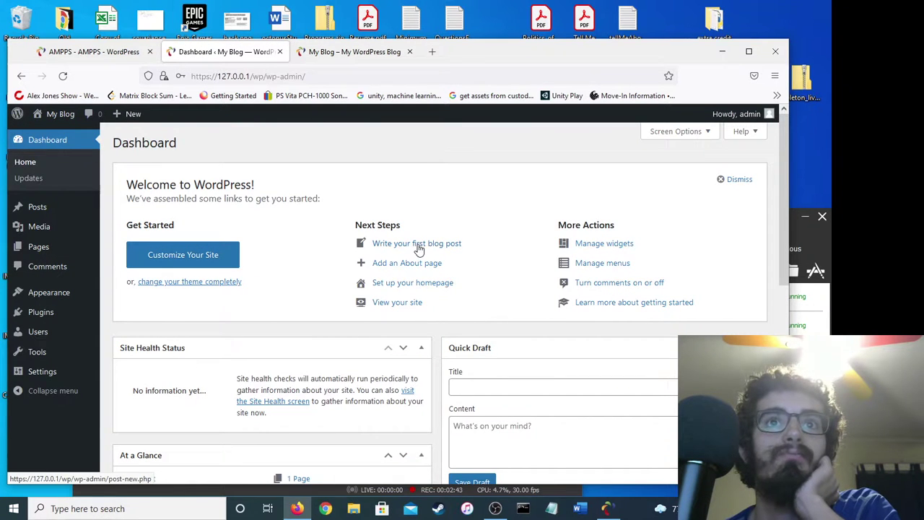
left_click(190, 264)
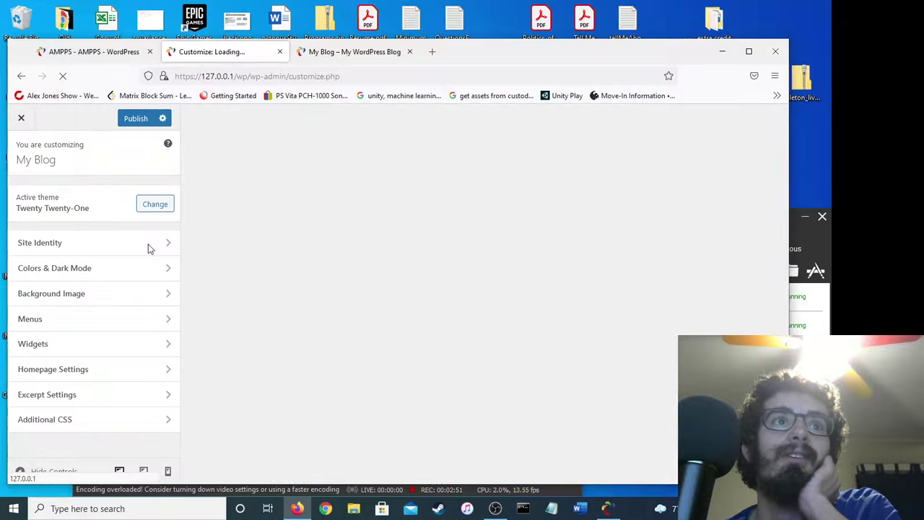
scroll(437, 274, "down", 5)
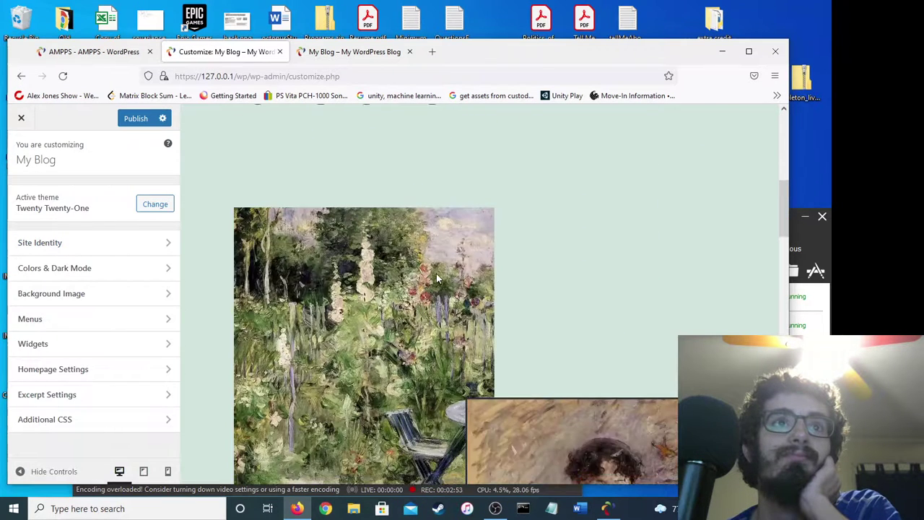
scroll(435, 273, "down", 15)
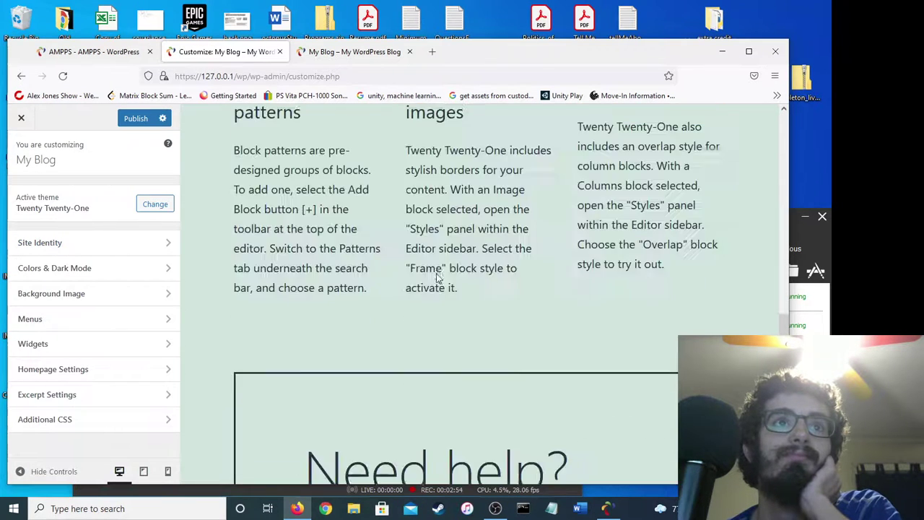
left_click(134, 118)
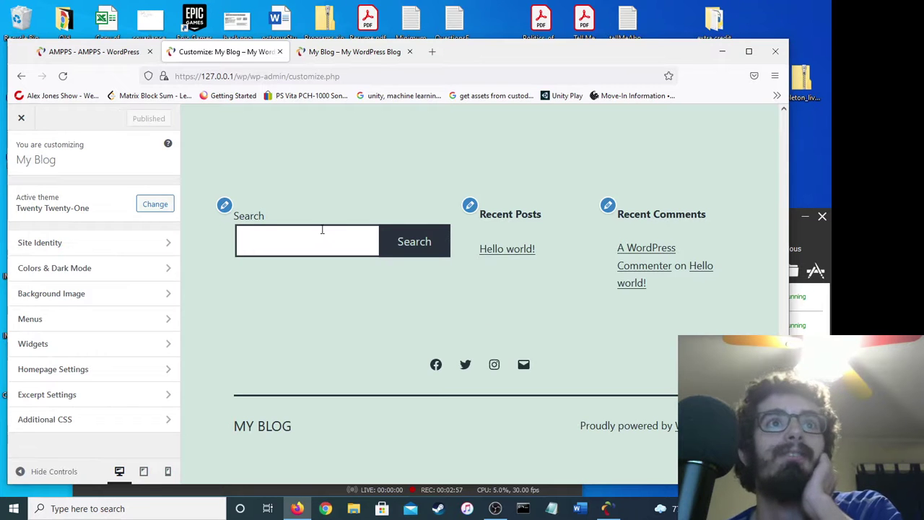
Reload the front page to confirm the painting block content, then go back to the Customizer.
left_click(359, 52)
left_click(355, 77)
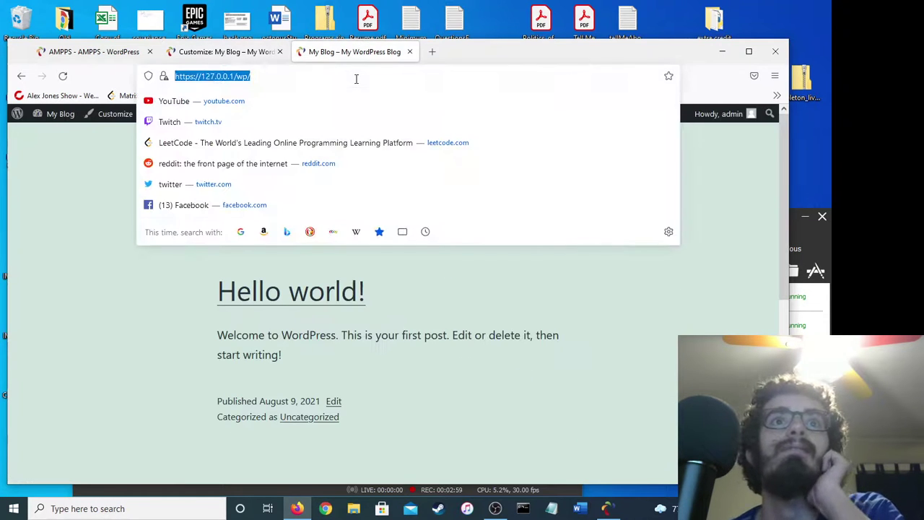
key("Return")
scroll(324, 189, "down", 10)
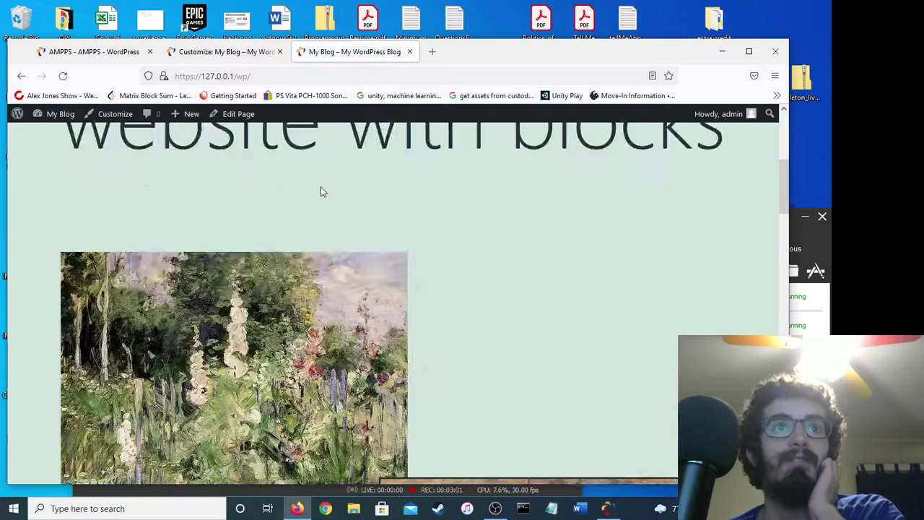
scroll(765, 260, "down", 10)
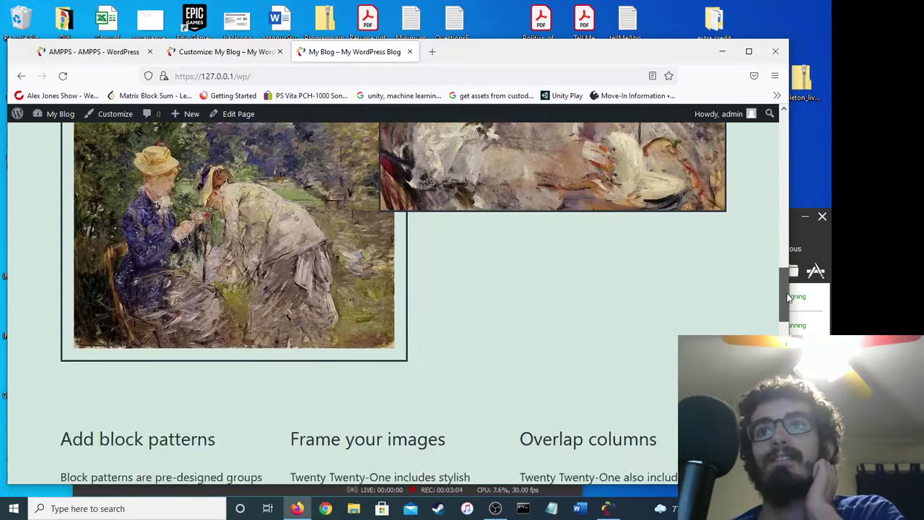
left_click(216, 52)
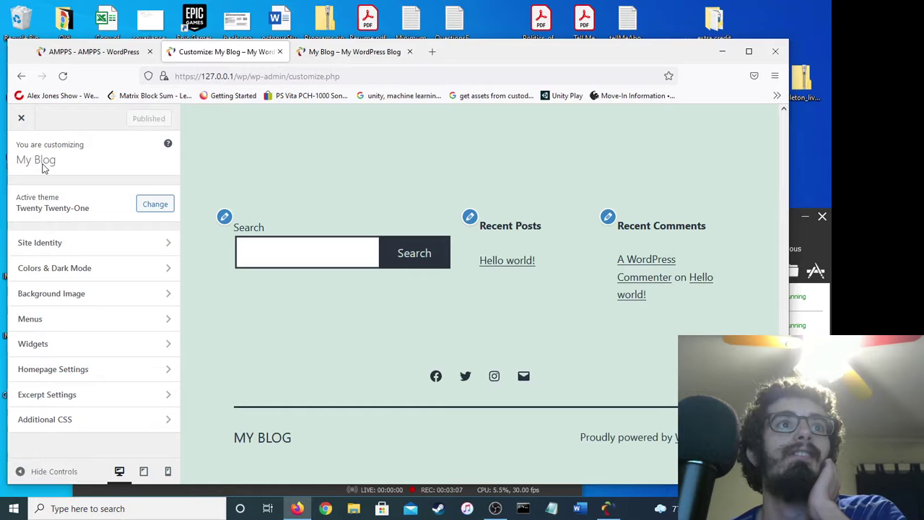
In Site Identity, set the title to 'My New Blog' and the tagline to 'My New WordPress Blog'.
scroll(212, 243, "up", 10)
left_click(144, 244)
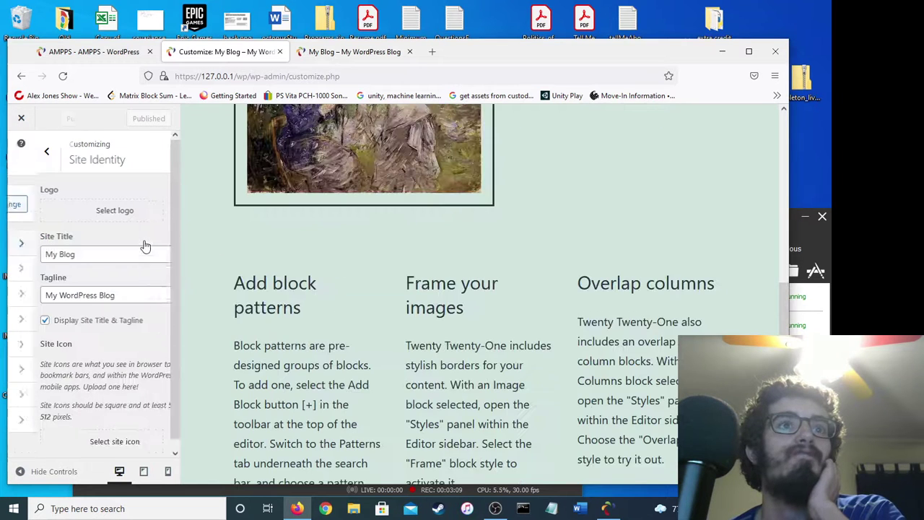
left_click(115, 254)
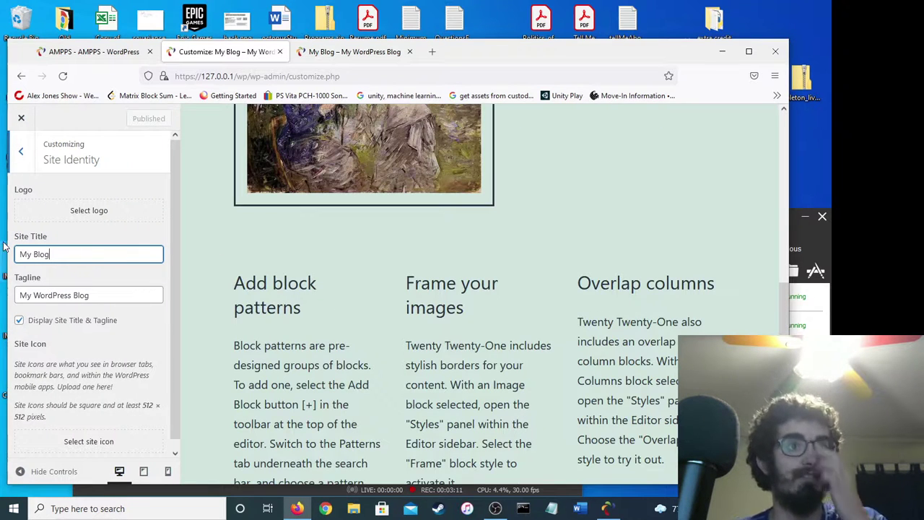
left_click(23, 256)
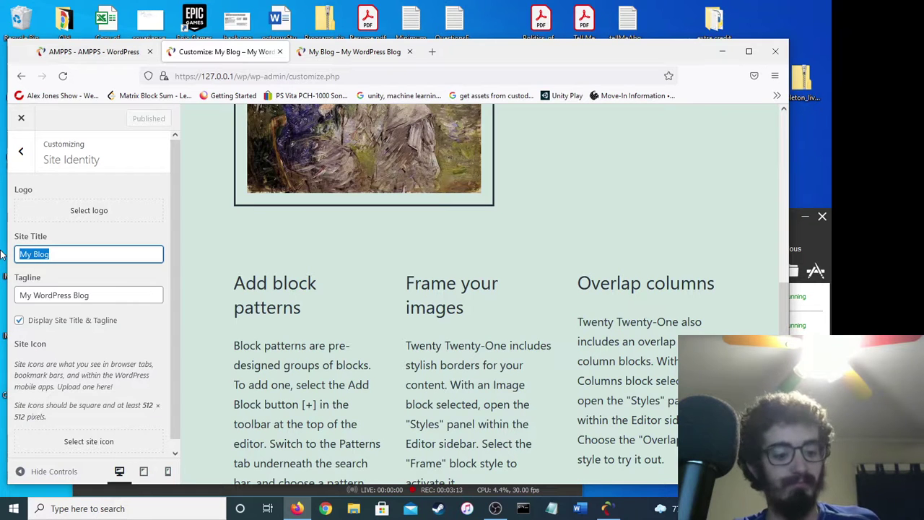
key("BackSpace")
type("T")
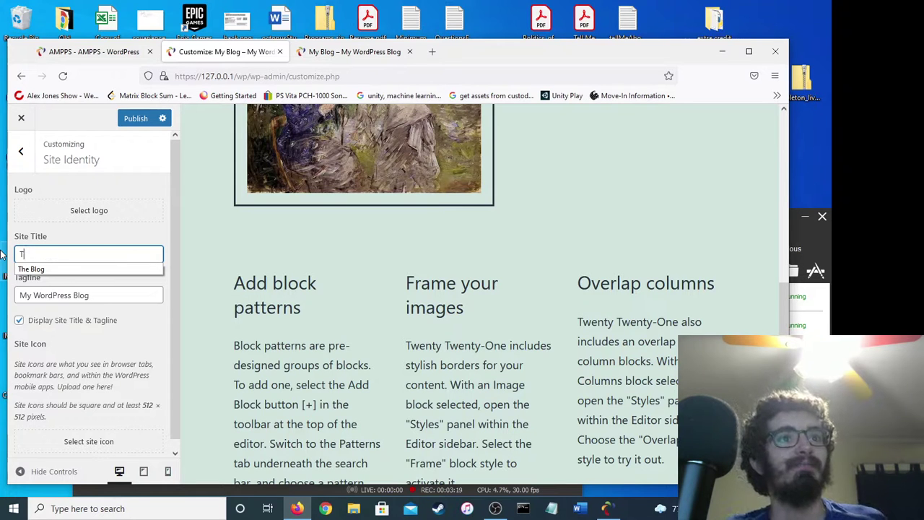
key("BackSpace")
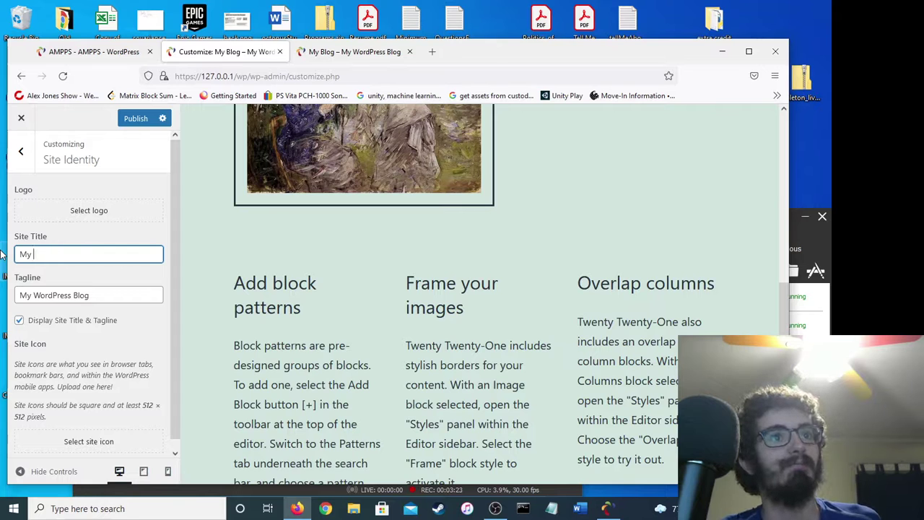
left_click_drag(16, 254, 94, 276)
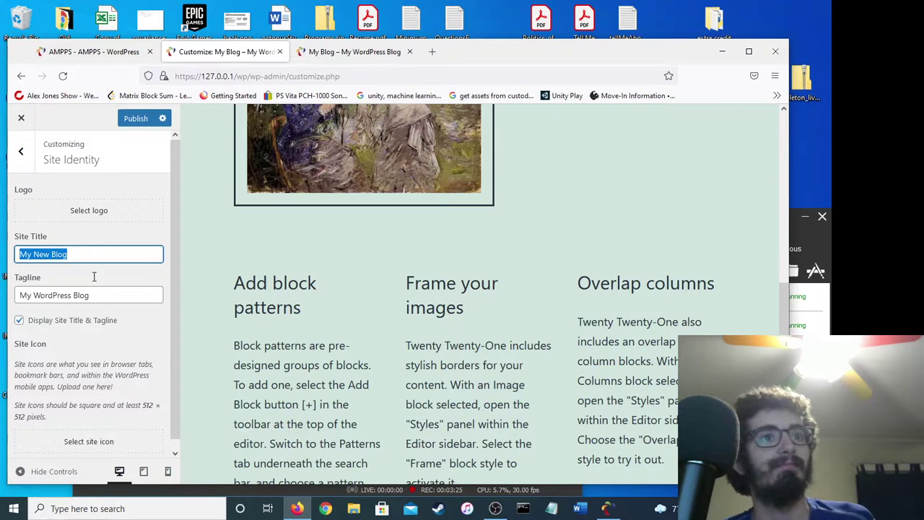
double_click(57, 296)
left_click(34, 295)
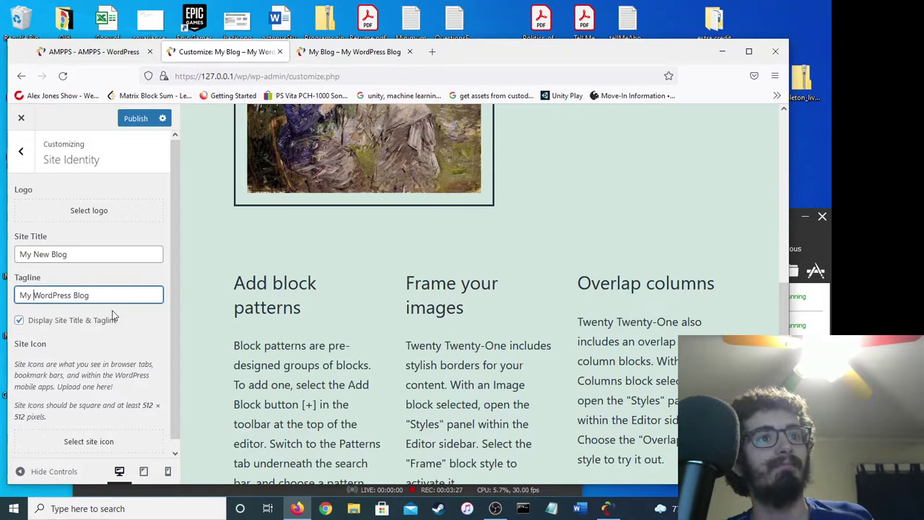
type("New")
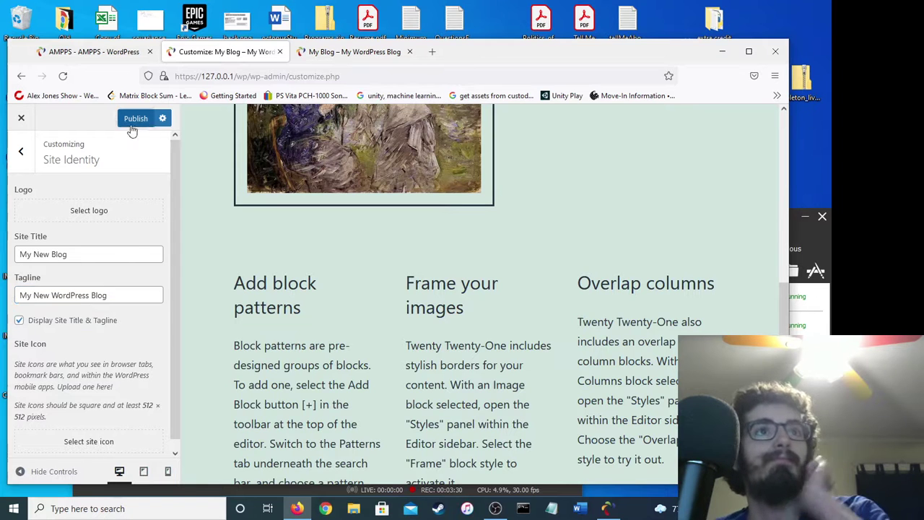
Reload the live blog to confirm the new title and tagline, then return to the Customizer.
left_click(310, 53)
key("F5")
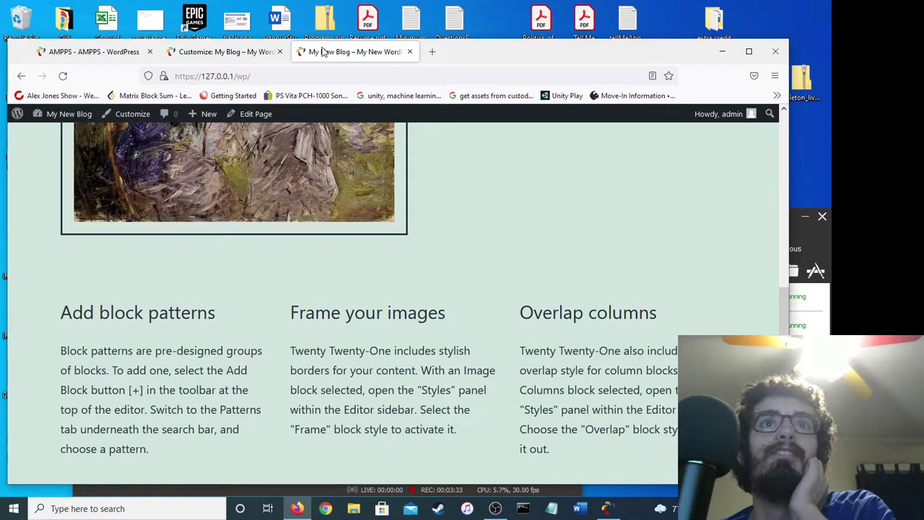
scroll(320, 278, "up", 5)
left_click_drag(777, 265, 772, 144)
left_click_drag(66, 177, 177, 199)
left_click(200, 210)
left_click(219, 51)
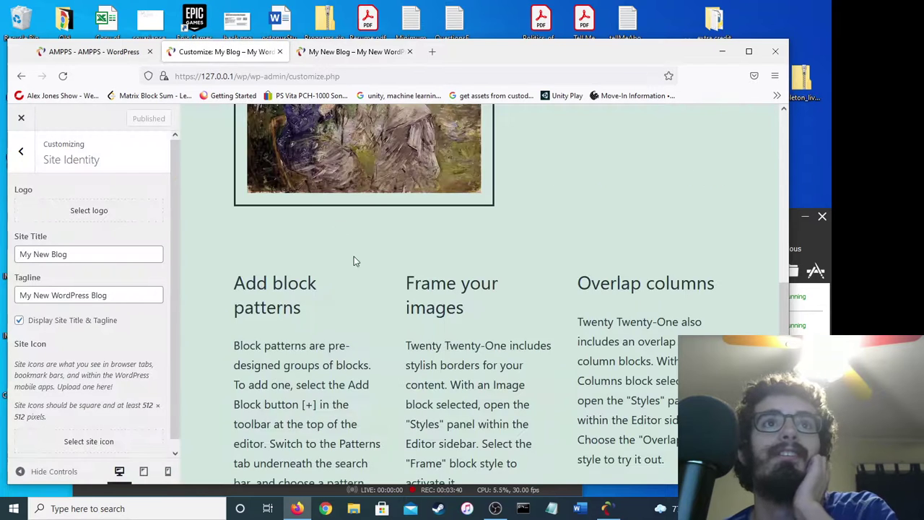
scroll(357, 274, "up", 10)
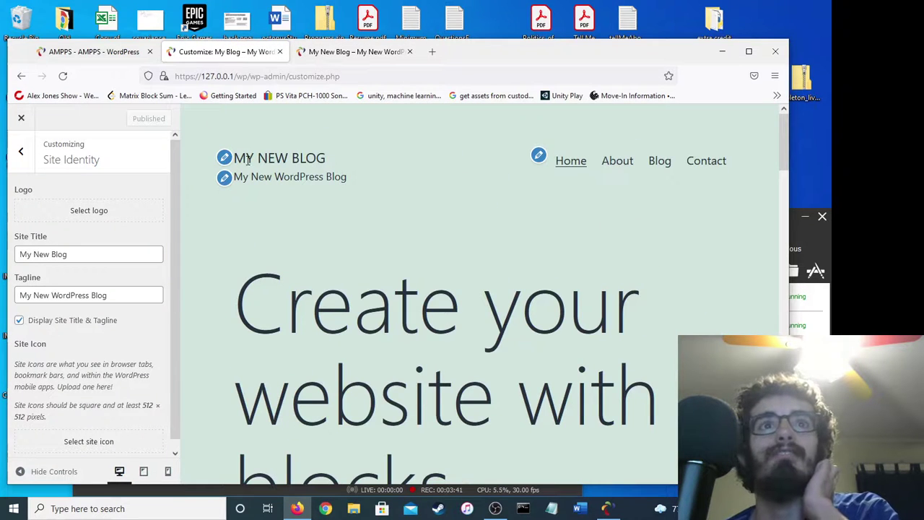
Leave the Customizer and open the front page in the block editor, dismissing the welcome tour.
left_click(24, 119)
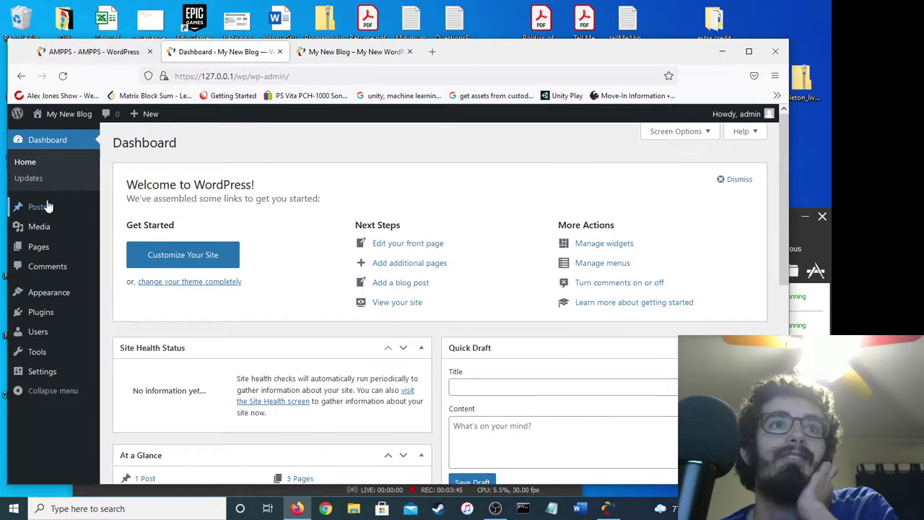
left_click(421, 245)
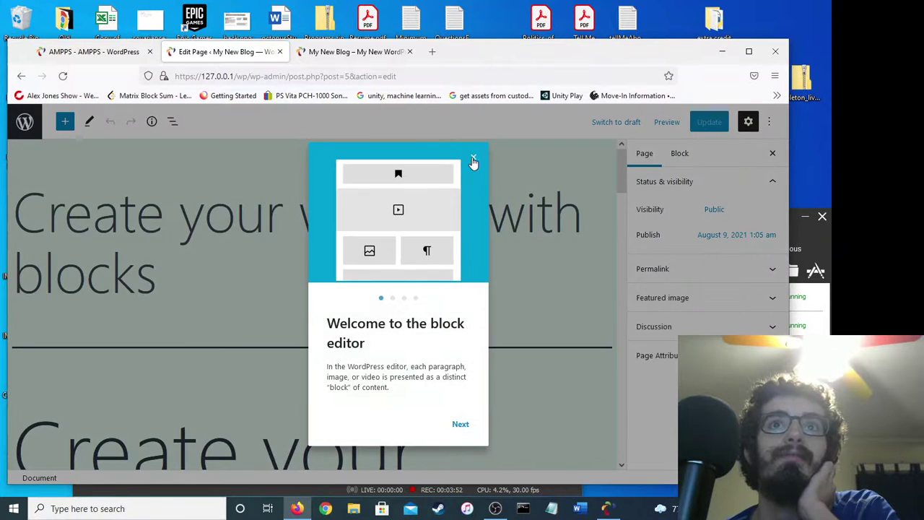
left_click(472, 158)
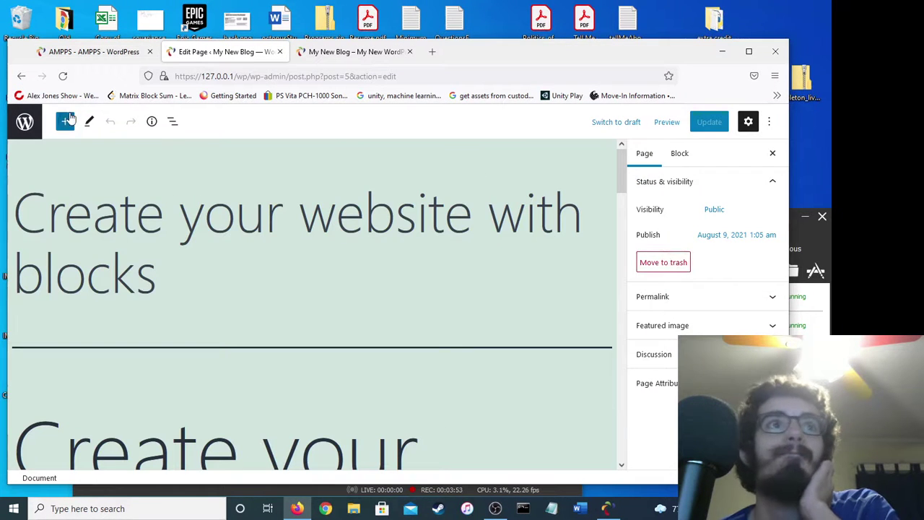
Find the Add block patterns paragraph via List view and change it to 'choose a new pattern.'.
left_click(171, 122)
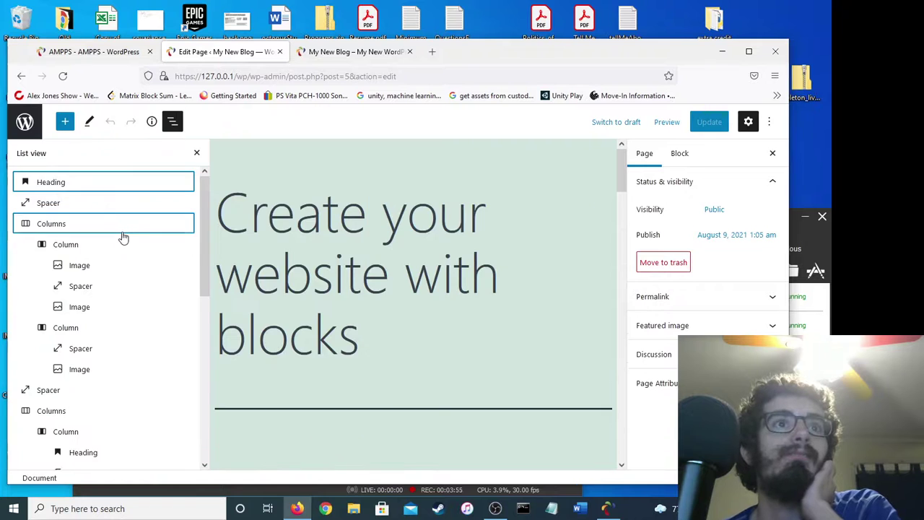
left_click(82, 246)
scroll(69, 312, "down", 5)
left_click(79, 290)
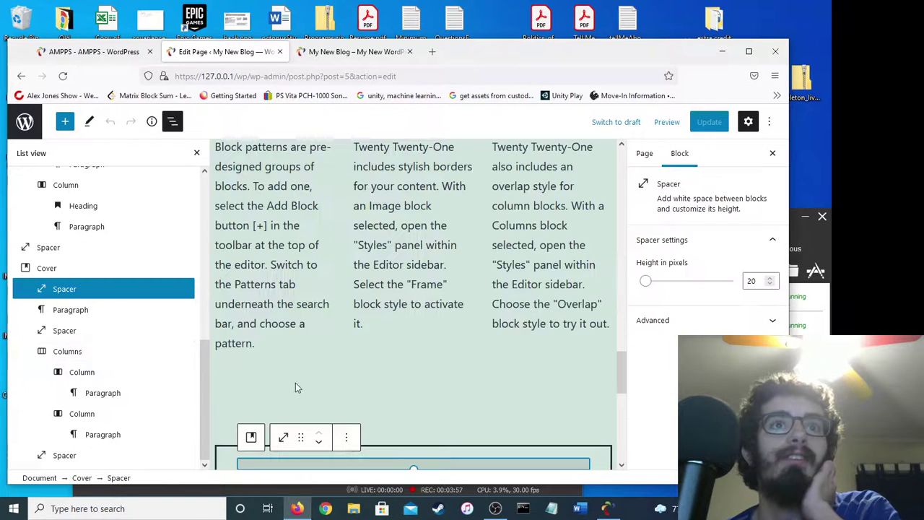
left_click(116, 332)
left_click(96, 290)
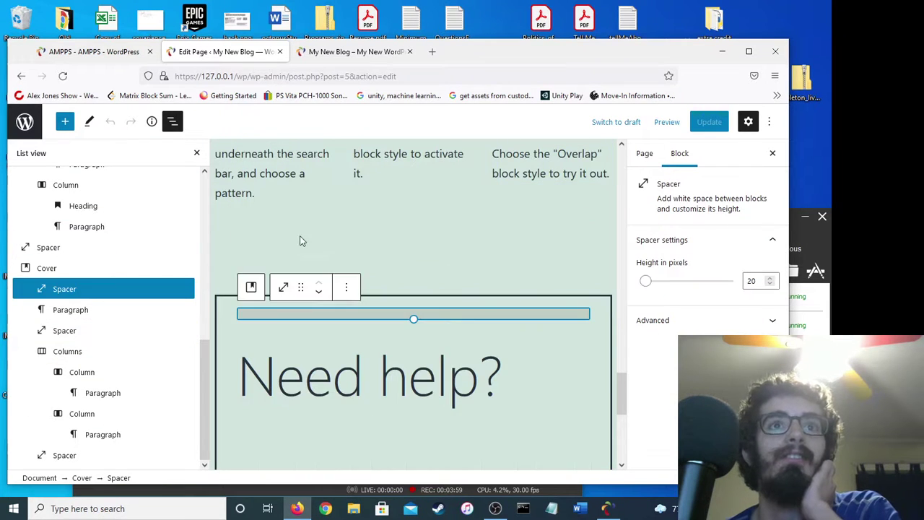
scroll(299, 227, "up", 3)
left_click(272, 272)
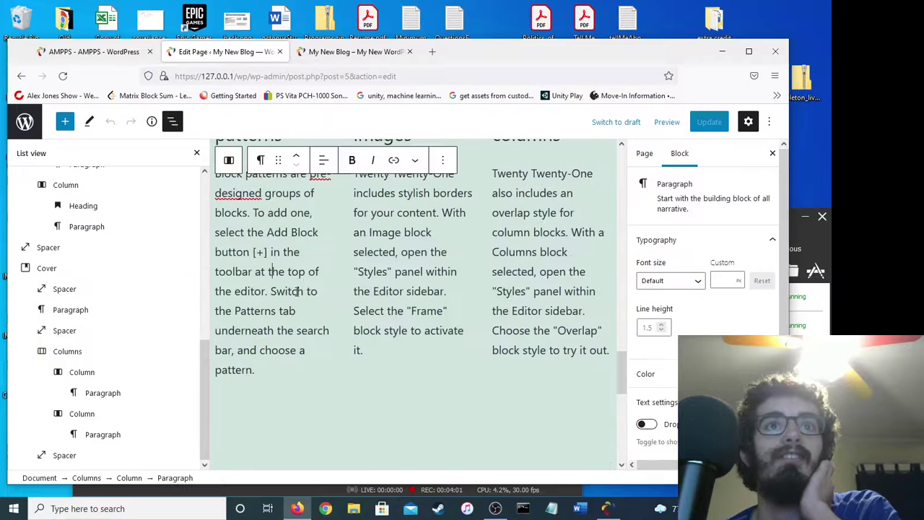
left_click(275, 369)
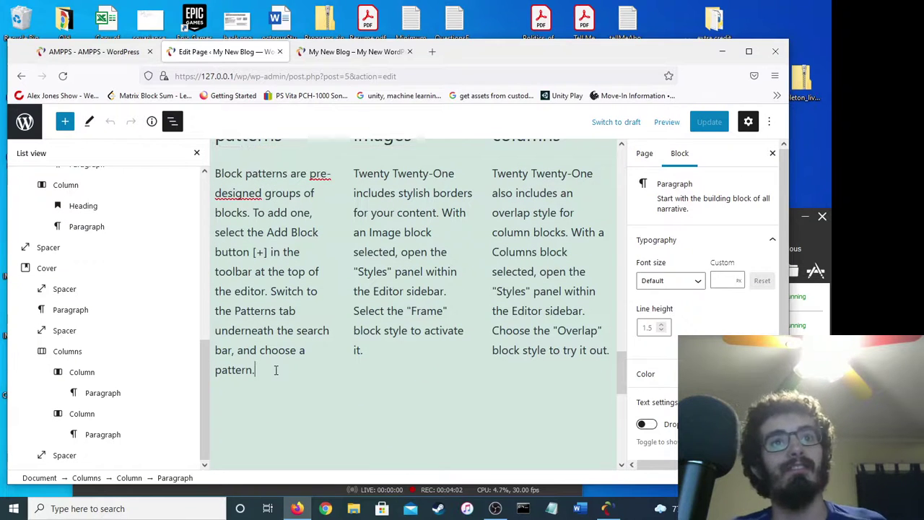
left_click(335, 352)
type("new ")
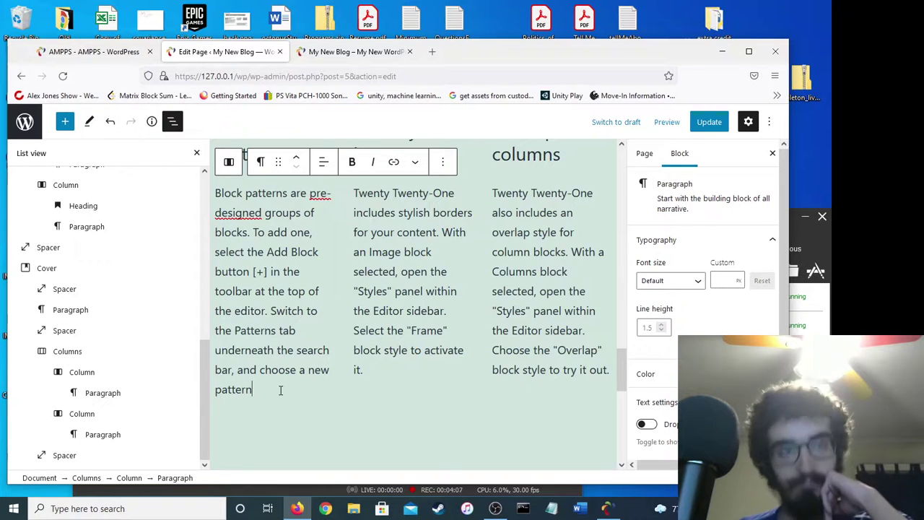
type(".")
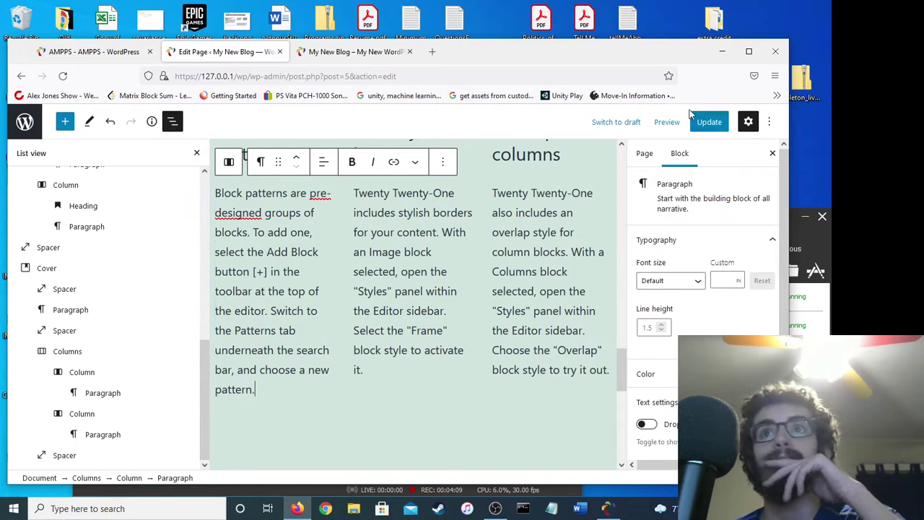
Update the front page and confirm the reloaded live site shows 'new pattern'.
left_click(709, 122)
left_click(354, 51)
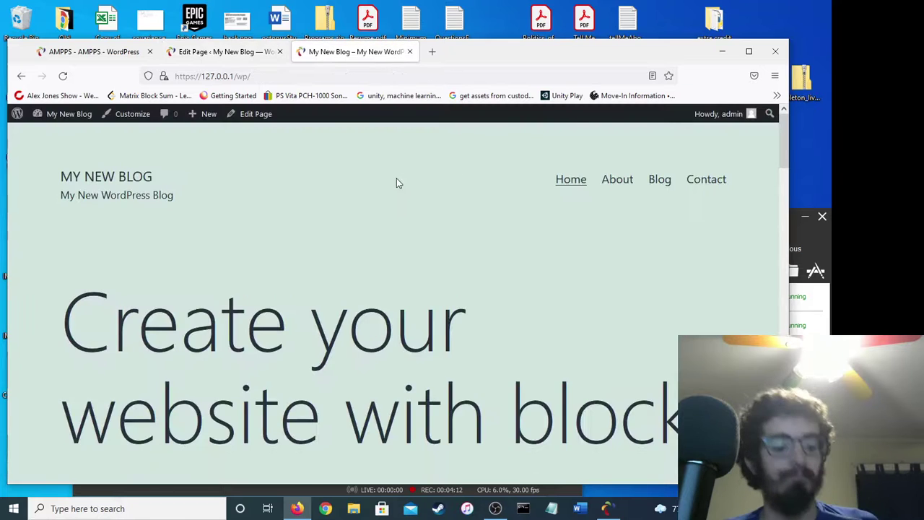
left_click(63, 76)
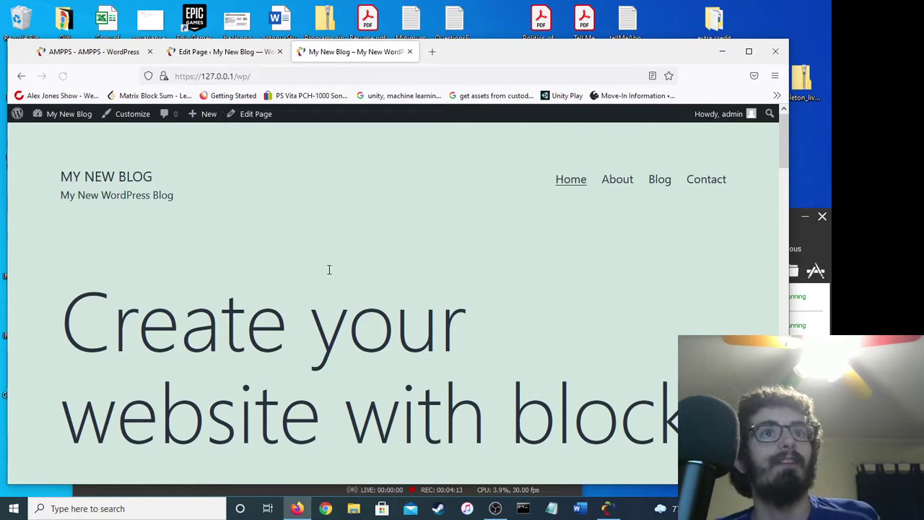
key("ctrl+f")
type("new pattern")
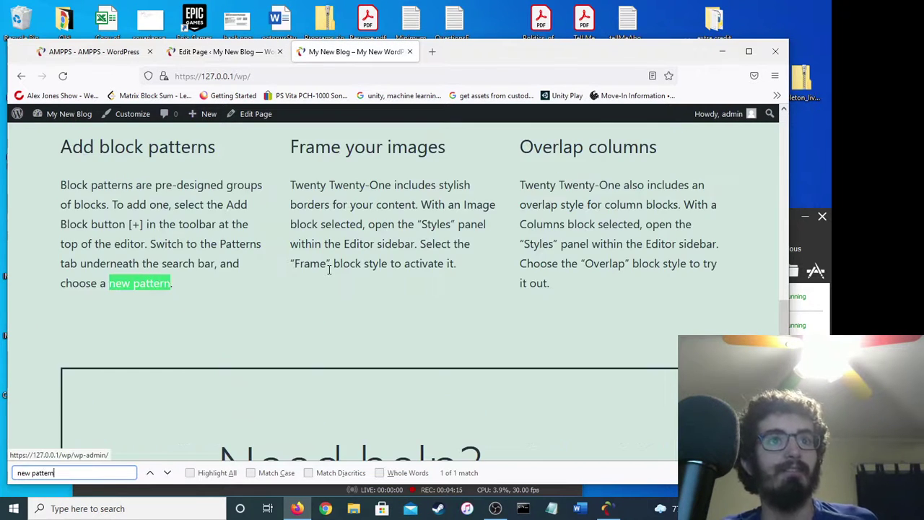
left_click(127, 282)
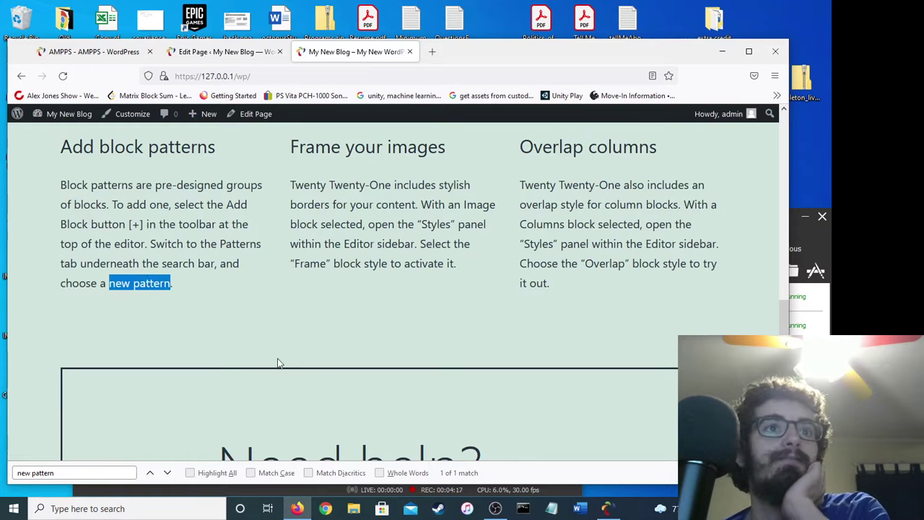
left_click(252, 171)
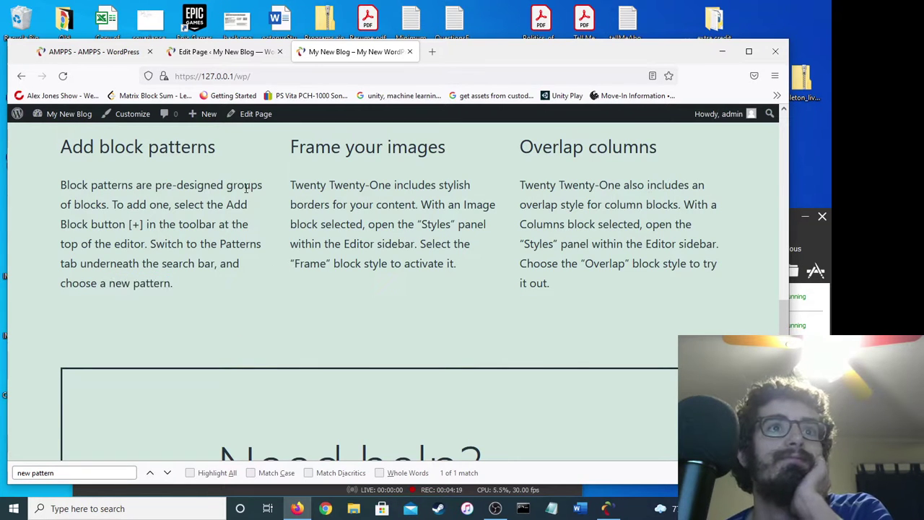
left_click_drag(123, 285, 172, 284)
Close the AMPPS tab, keeping the page editor and blog tabs open.
left_click(245, 50)
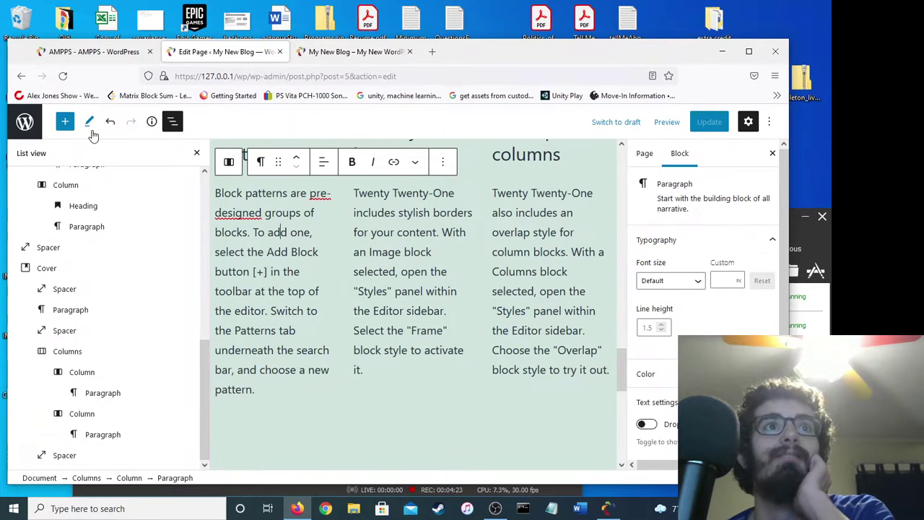
left_click(101, 52)
scroll(397, 288, "up", 5)
left_click(149, 52)
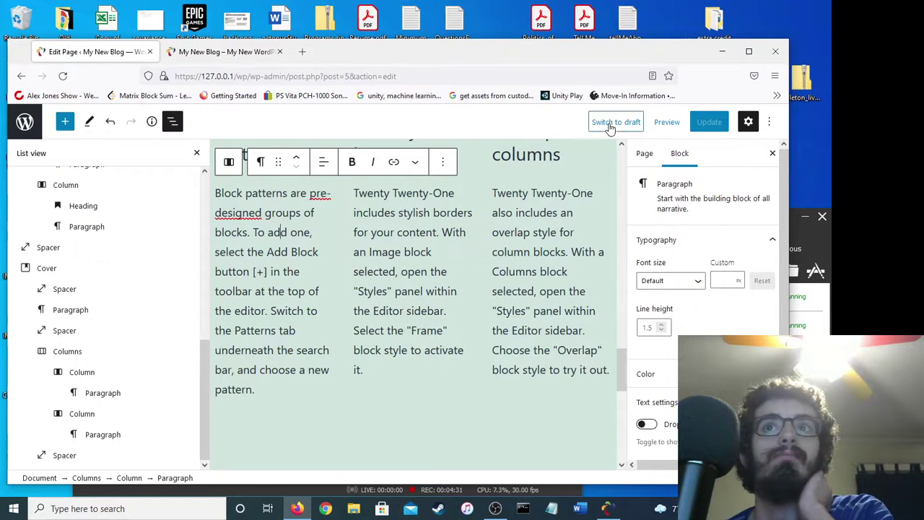
Publish a page titled 'New Page' with the paragraph 'This is a new page.'.
scroll(376, 217, "down", 3)
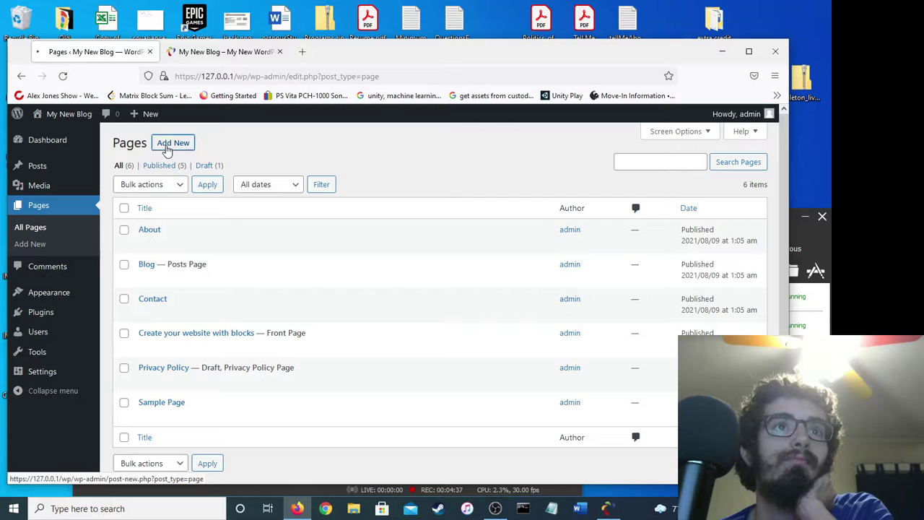
left_click(167, 147)
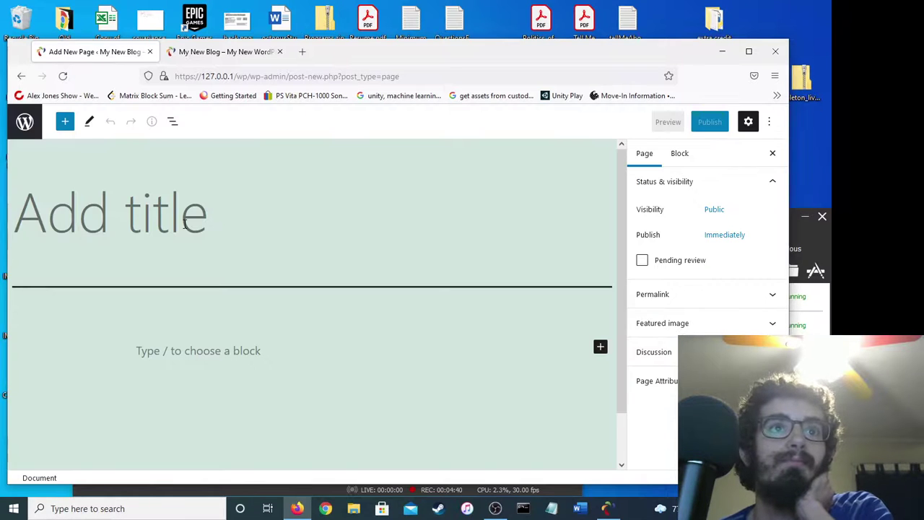
type("New Page")
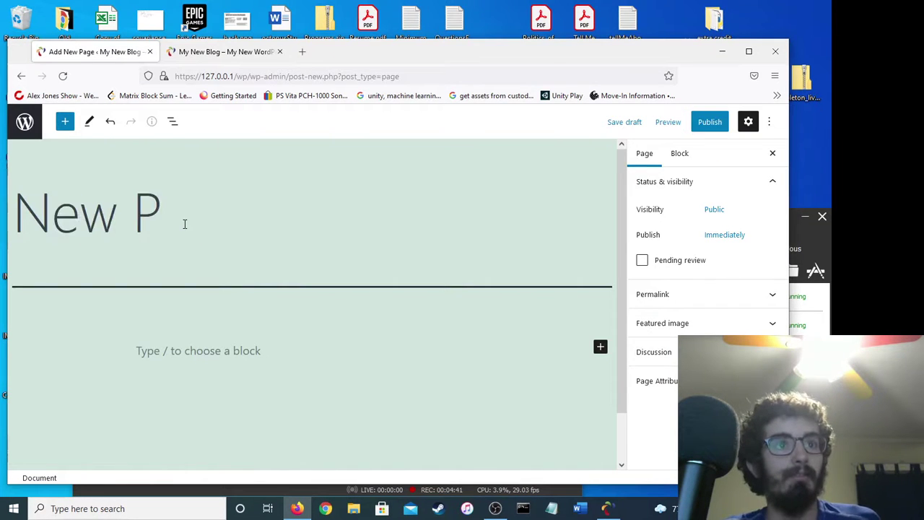
left_click(235, 352)
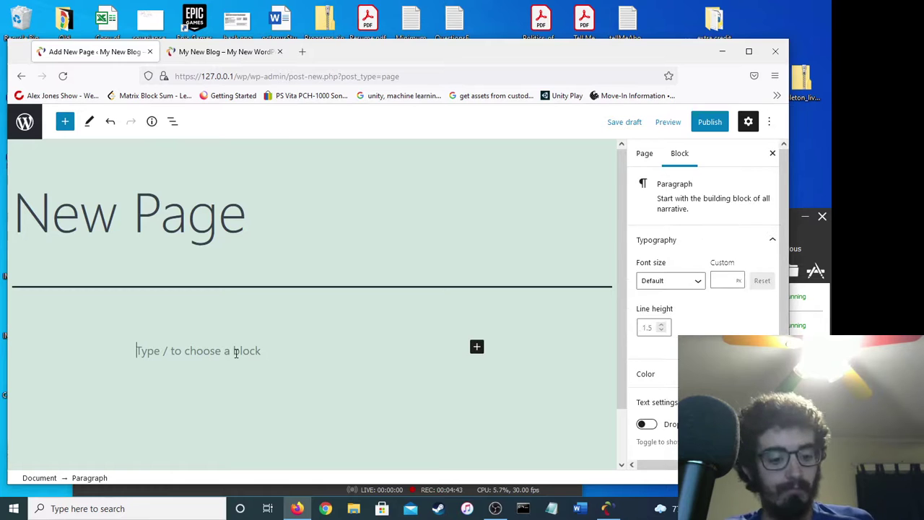
type("This is a new page.")
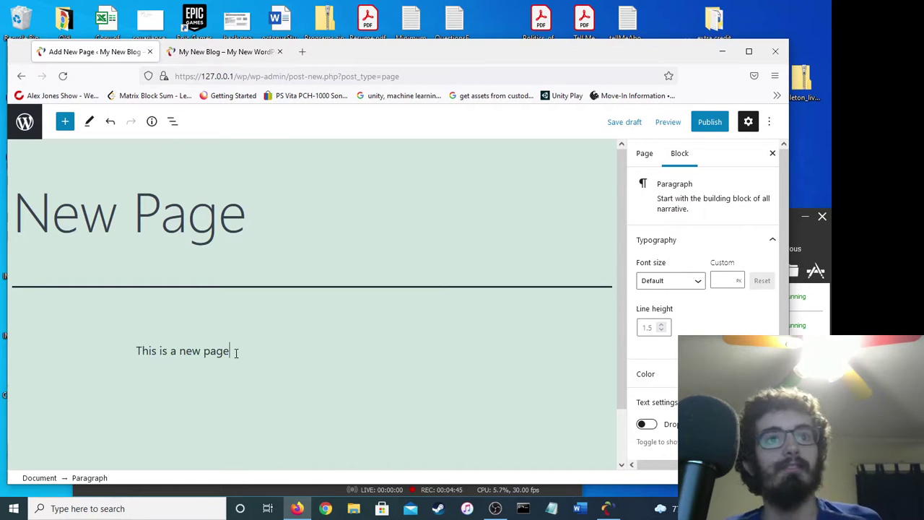
left_click(710, 123)
left_click(686, 127)
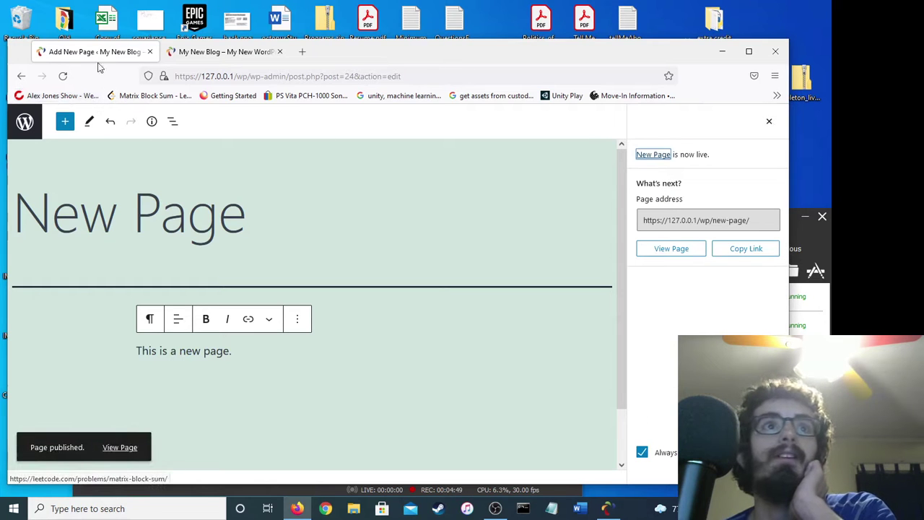
Open Pages > All Pages in the admin, where New Page is listed among seven pages.
left_click(23, 122)
key("ctrl+Tab")
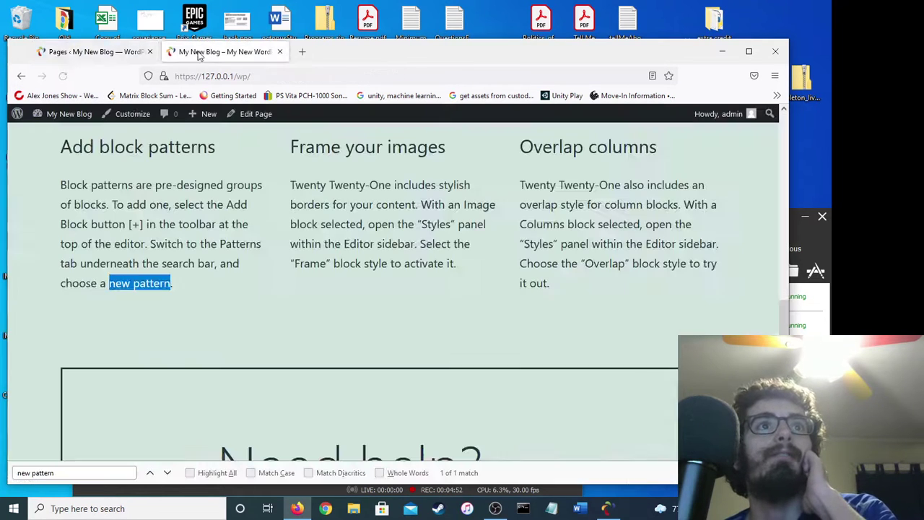
left_click(85, 53)
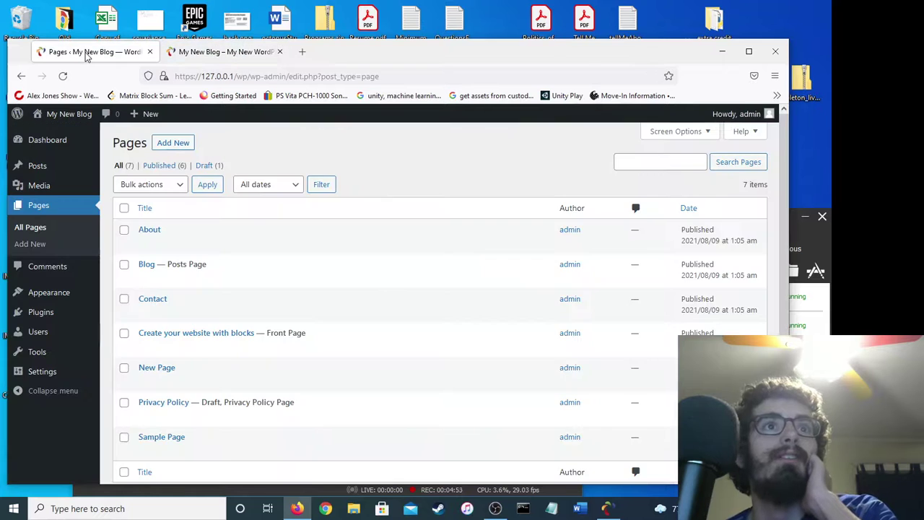
scroll(186, 266, "down", 2)
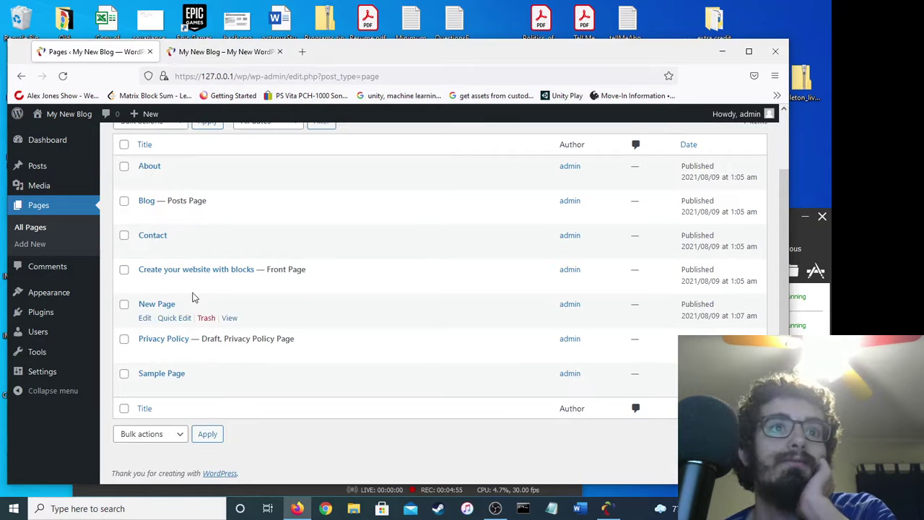
scroll(152, 307, "up", 2)
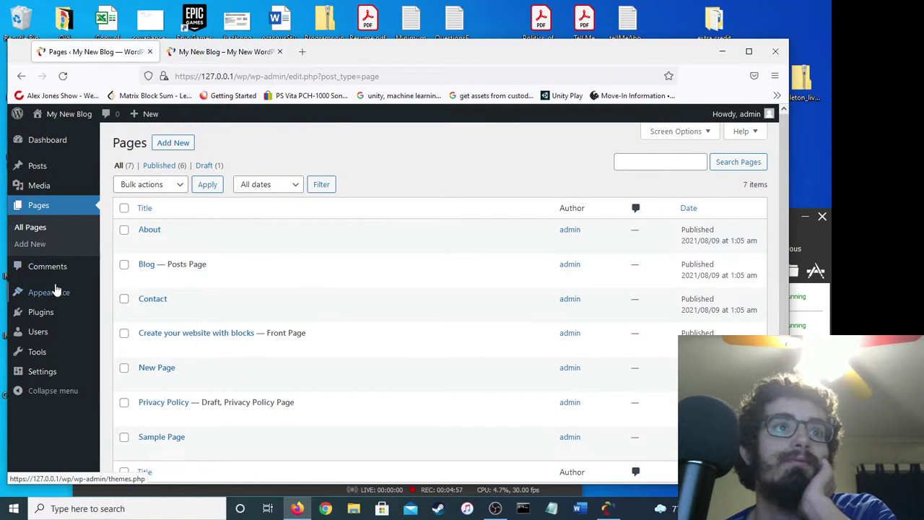
mouse_move(58, 296)
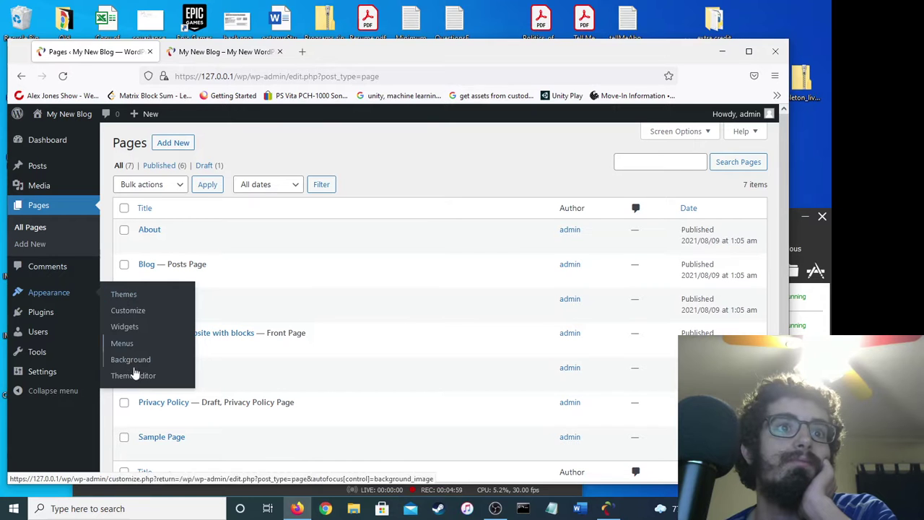
mouse_move(56, 380)
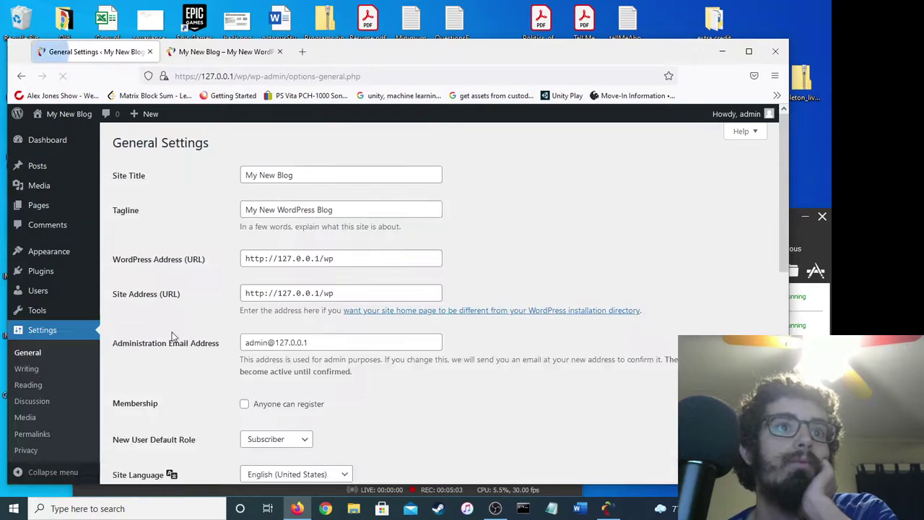
scroll(218, 286, "down", 8)
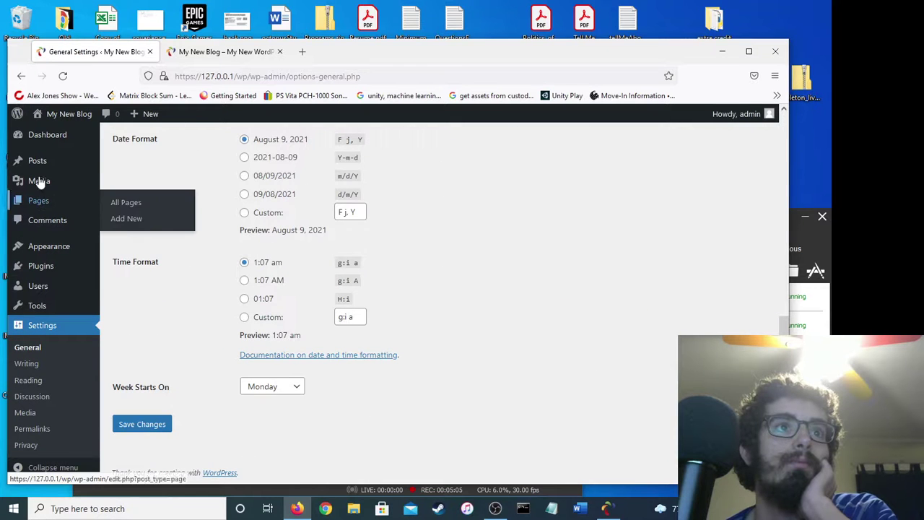
mouse_move(42, 206)
left_click(115, 204)
scroll(234, 291, "down", 1)
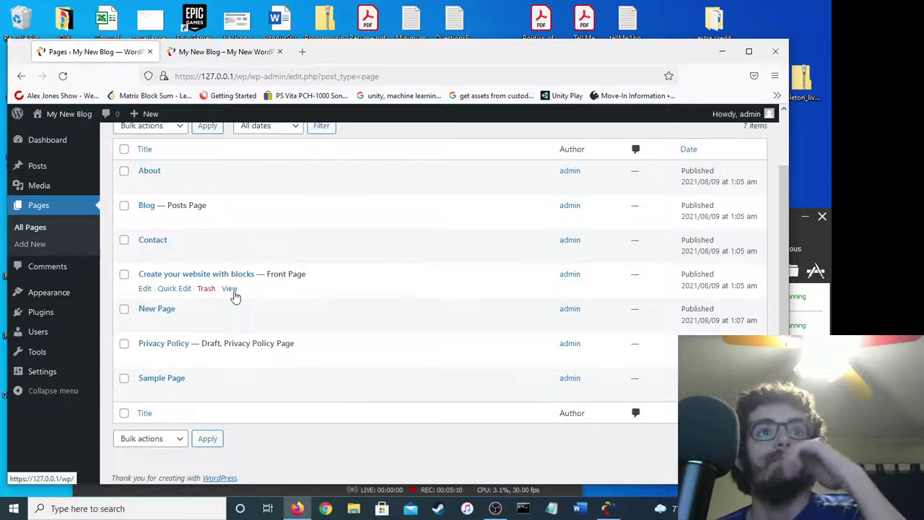
scroll(229, 303, "up", 1)
left_click(217, 51)
left_click(63, 76)
scroll(776, 314, "up", 15)
left_click(617, 179)
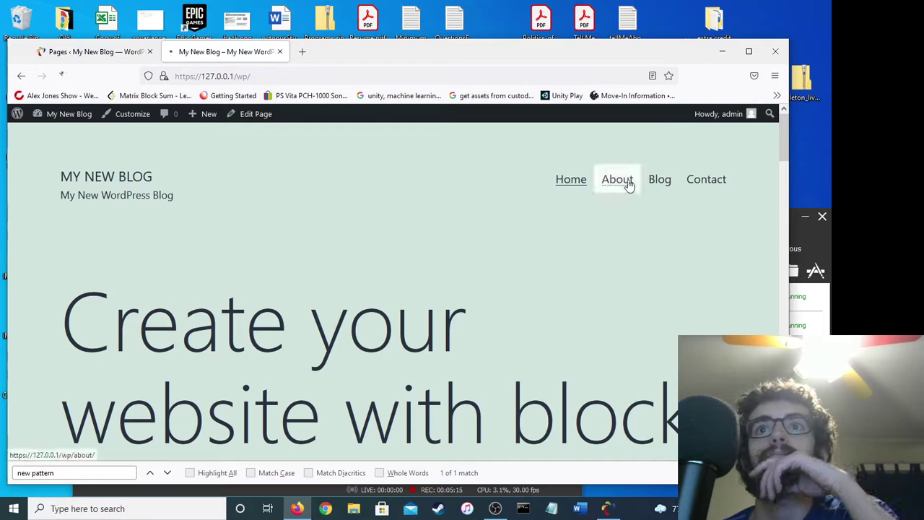
scroll(499, 231, "down", 5)
scroll(617, 175, "up", 4)
scroll(617, 175, "up", 2)
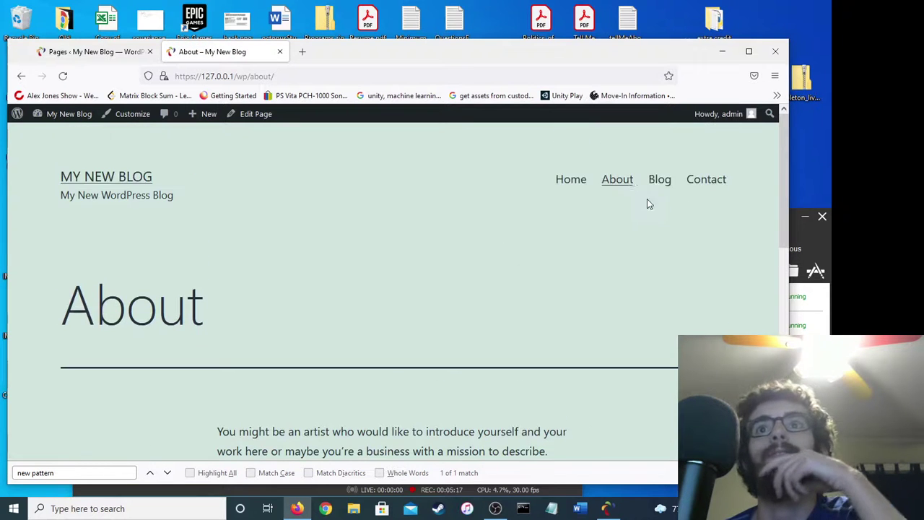
left_click(659, 179)
left_click(705, 179)
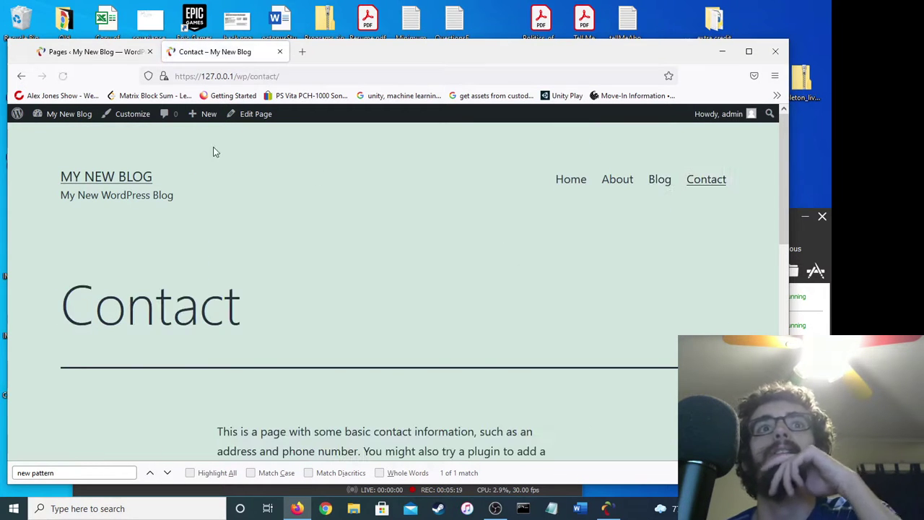
left_click(94, 51)
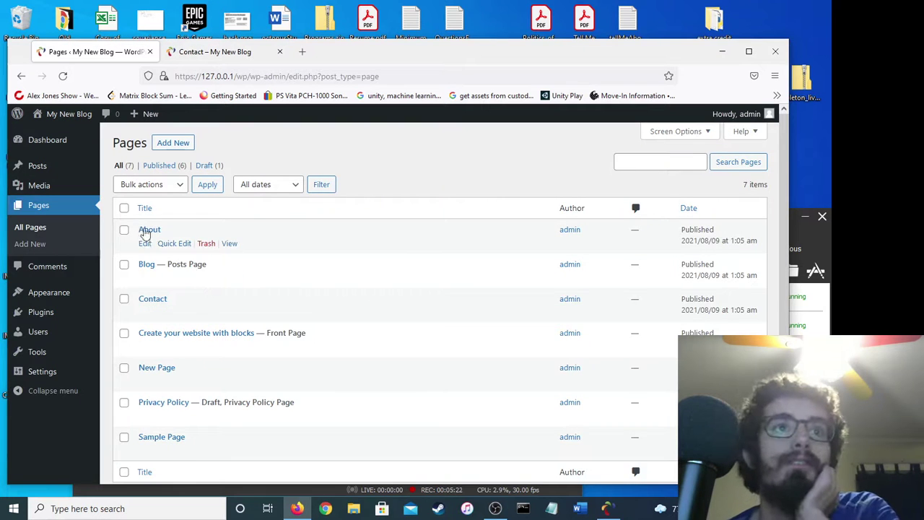
scroll(134, 384, "down", 2)
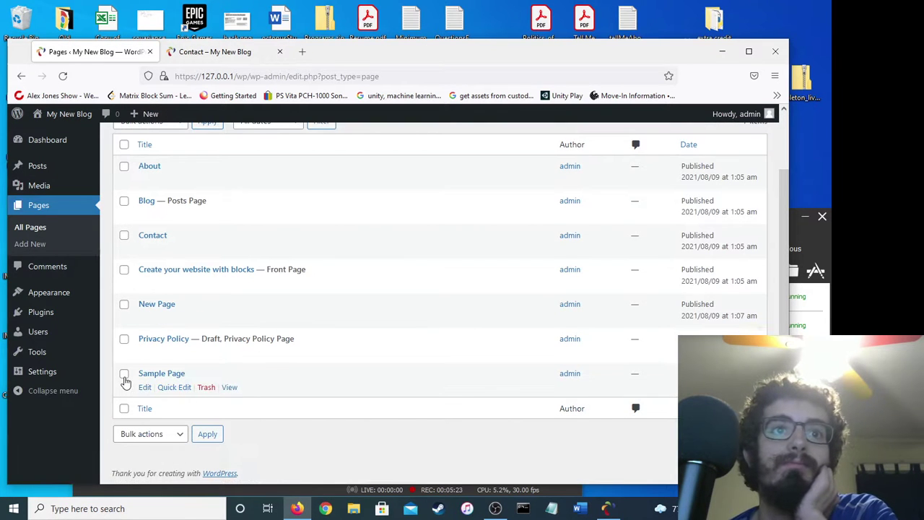
scroll(124, 381, "up", 2)
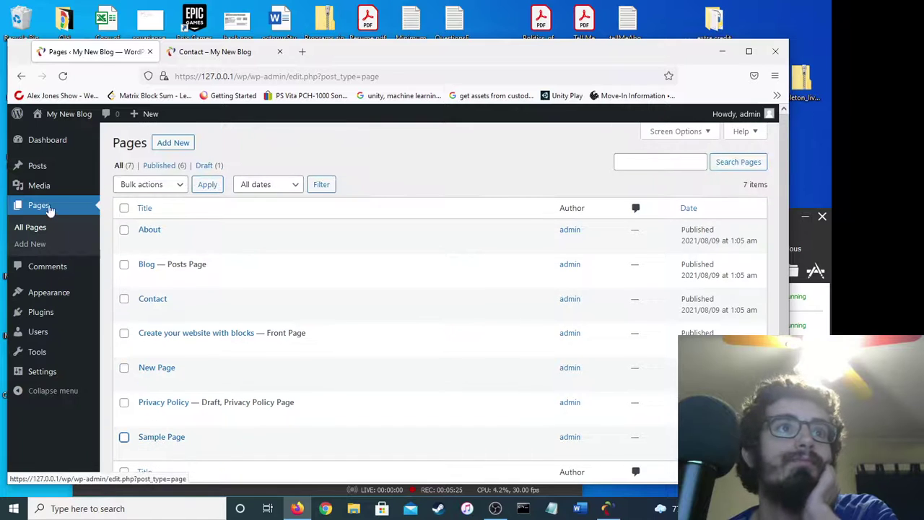
mouse_move(41, 166)
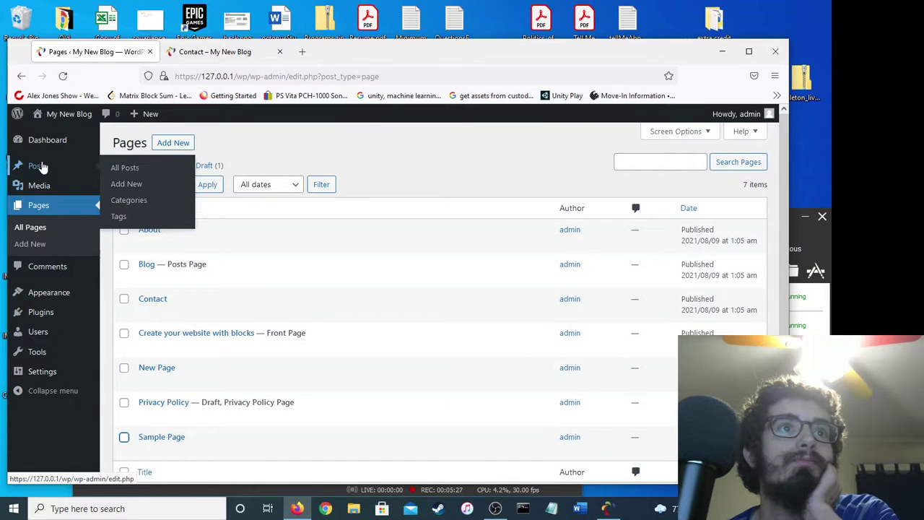
mouse_move(43, 147)
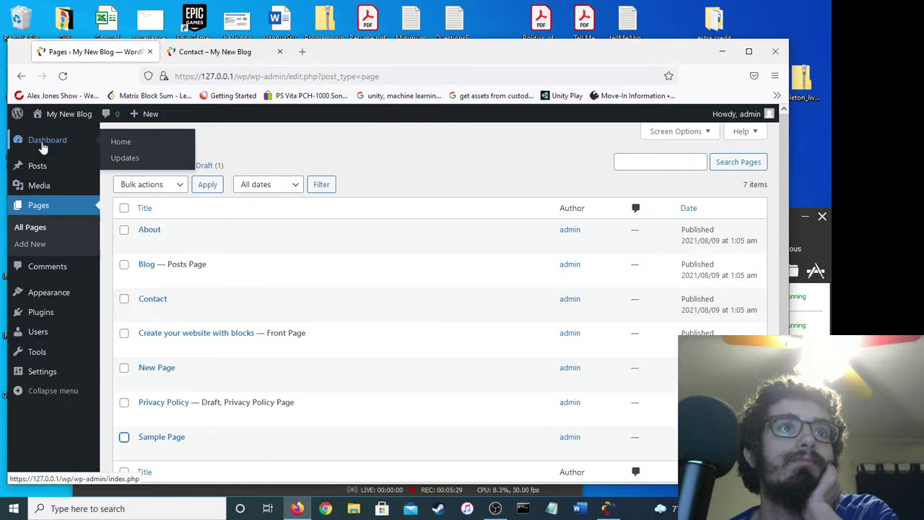
Publish a post titled 'New post' with the body 'This is another post.'.
left_click(120, 142)
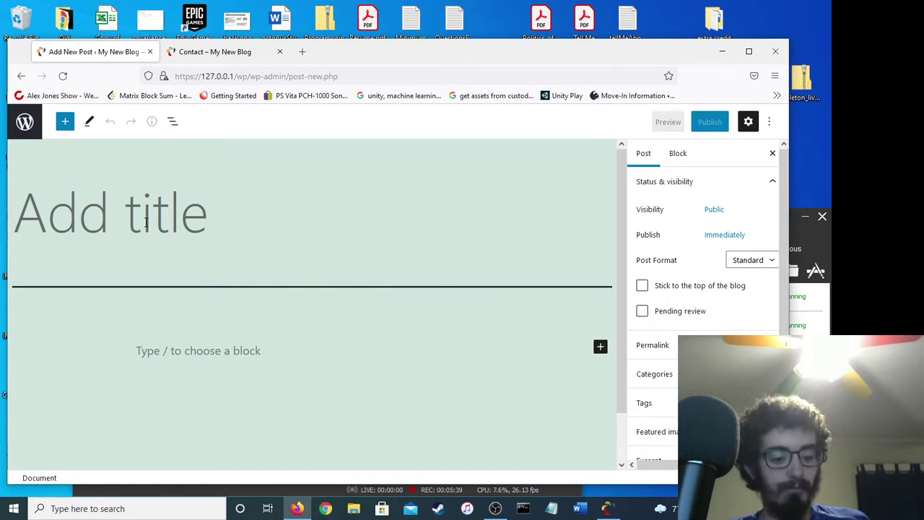
type("New post")
left_click(165, 365)
type("This")
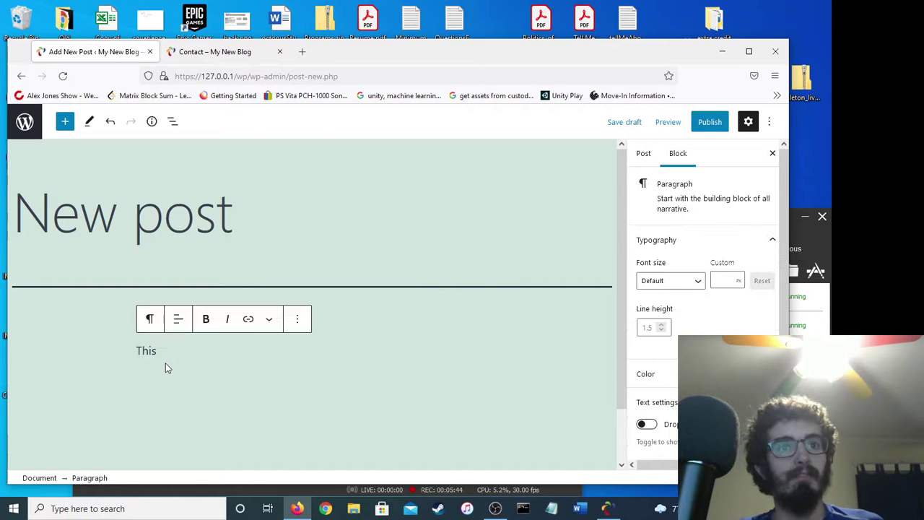
type(" is another post.")
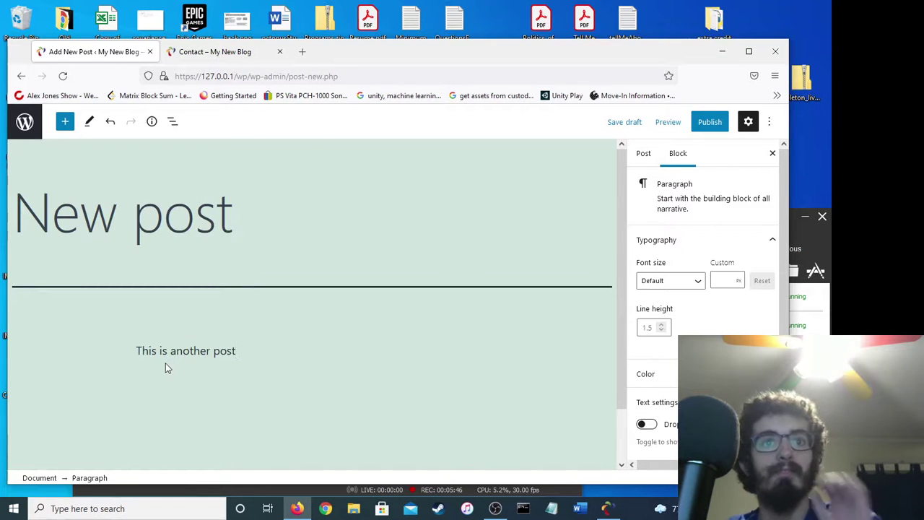
left_click(709, 121)
left_click(671, 121)
On the live Blog page, view Hello world!, then open the published New post.
left_click(186, 58)
left_click(661, 179)
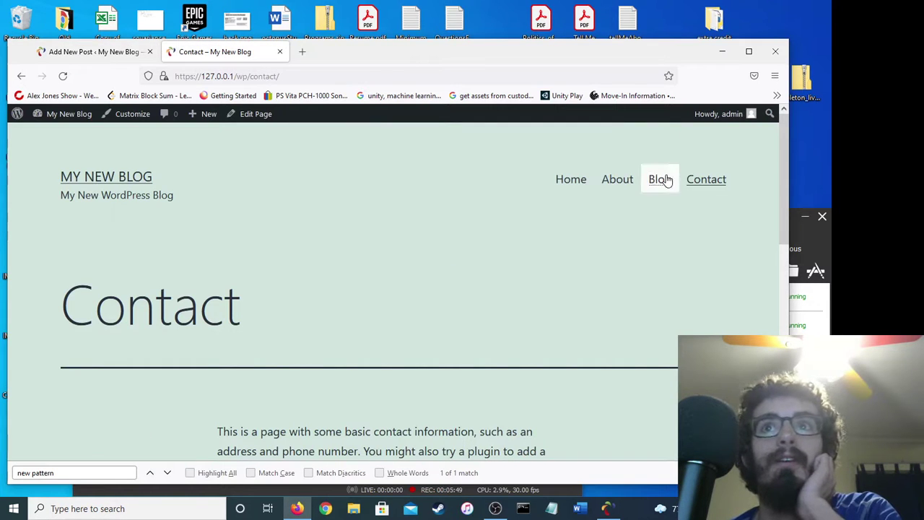
scroll(428, 251, "down", 4)
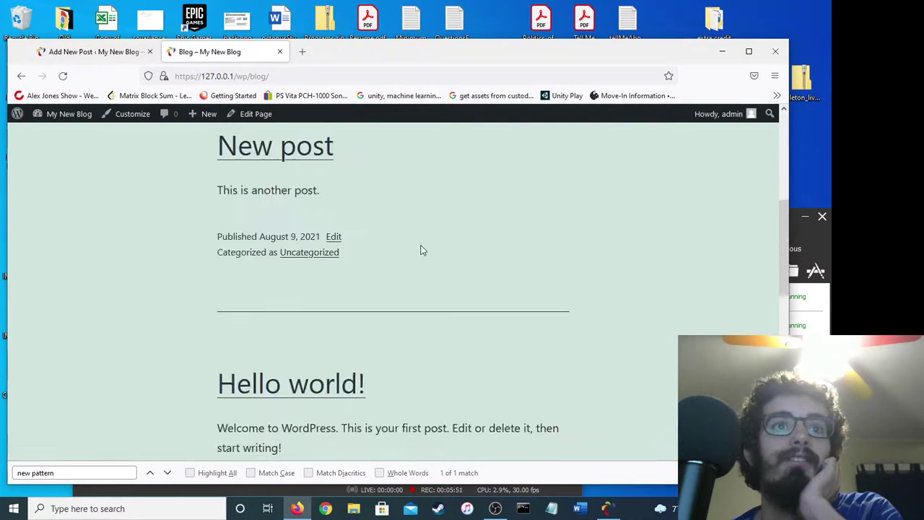
left_click_drag(280, 149, 561, 222)
scroll(561, 221, "down", 4)
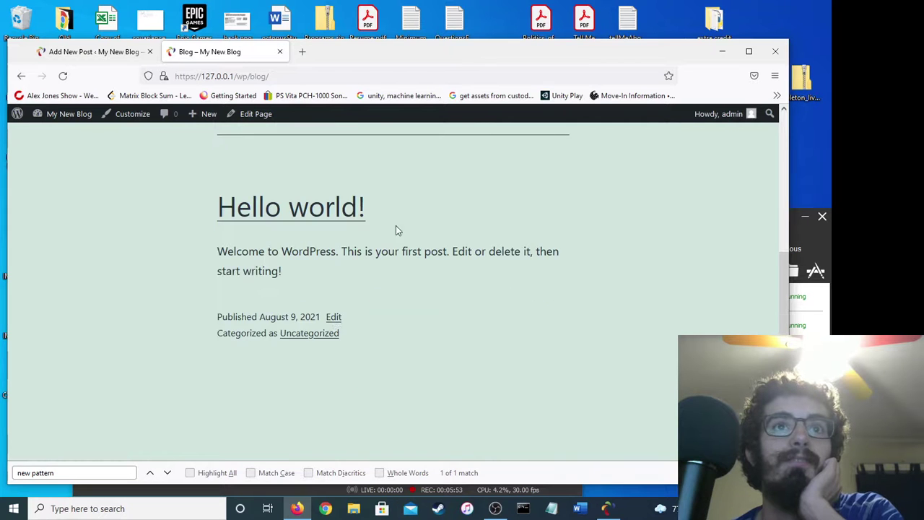
left_click(314, 213)
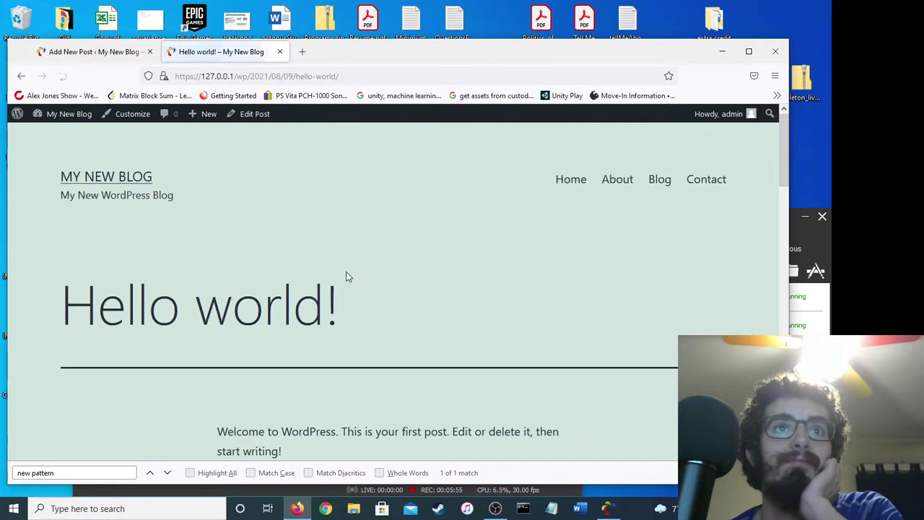
scroll(345, 275, "down", 10)
scroll(345, 280, "down", 3)
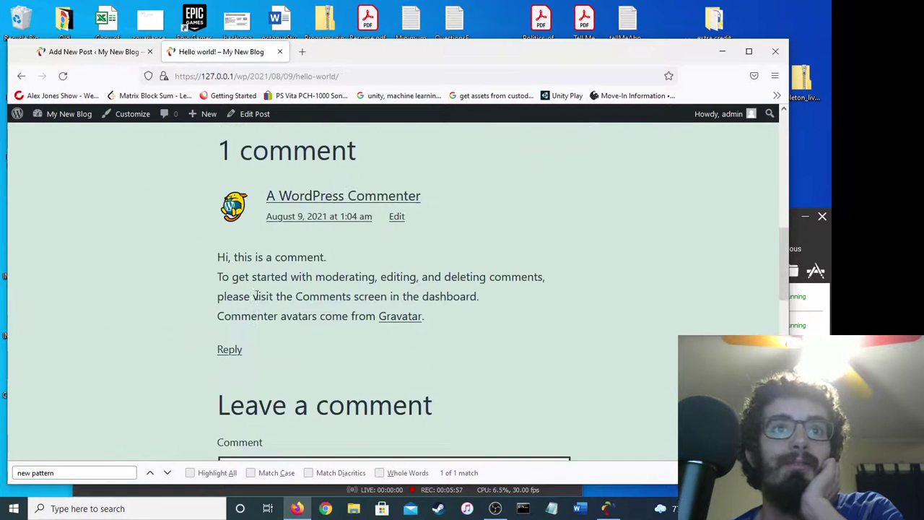
left_click(21, 76)
scroll(290, 209, "up", 5)
left_click(284, 206)
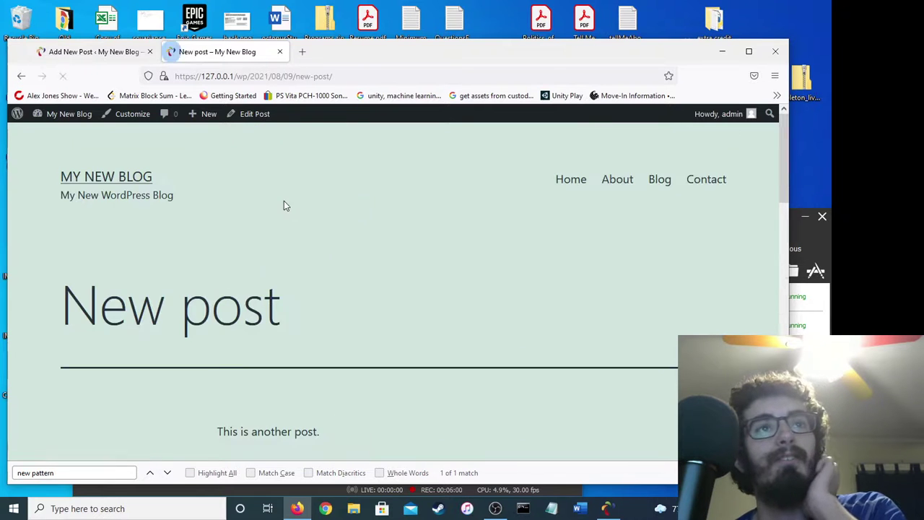
scroll(301, 299, "down", 6)
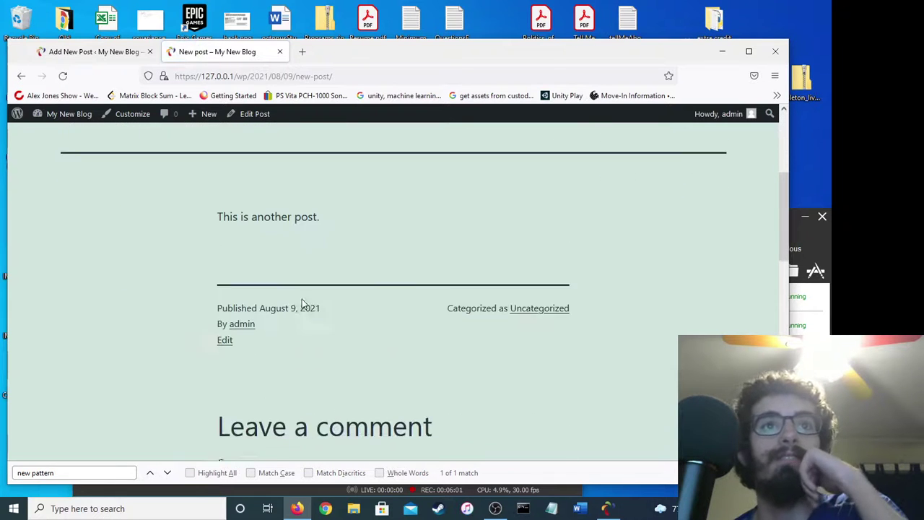
Post the comment 'This is a comment' on New post, then bring the browser back in front of OBS.
scroll(333, 247, "down", 5)
left_click(323, 236)
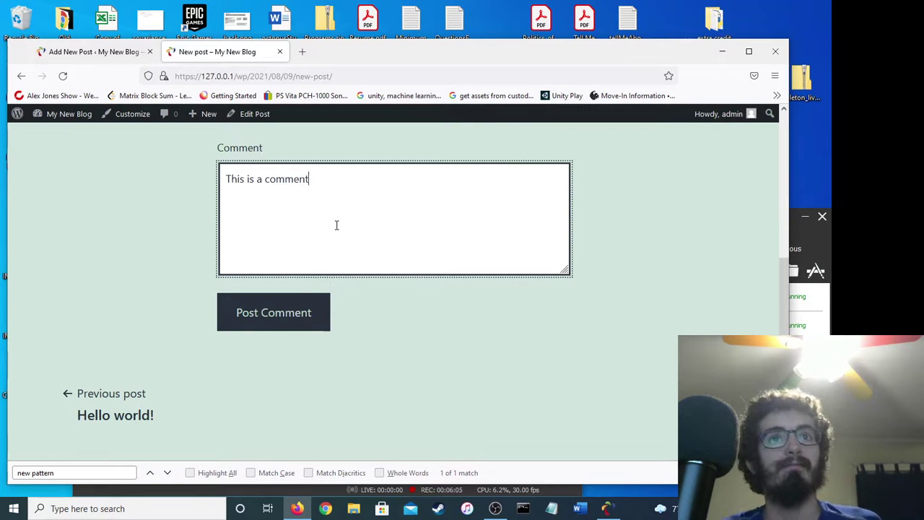
type("This is a comment")
left_click(293, 310)
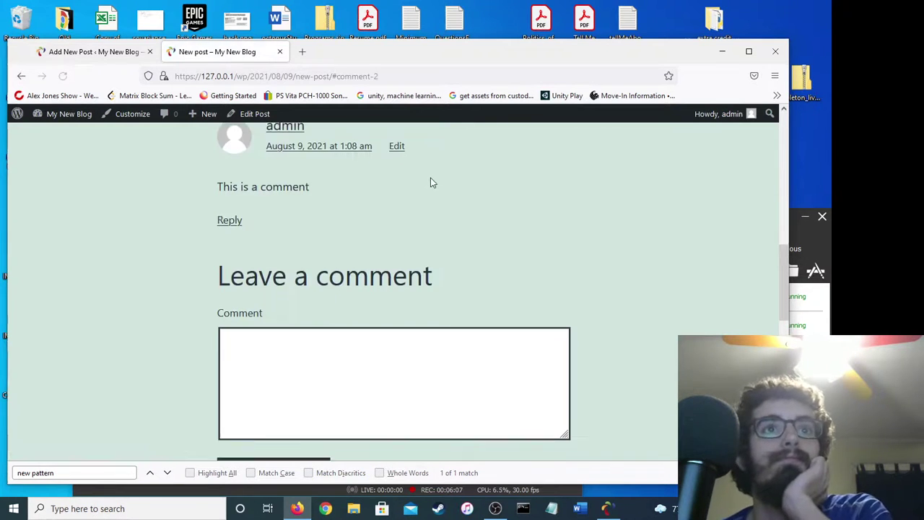
scroll(430, 183, "up", 2)
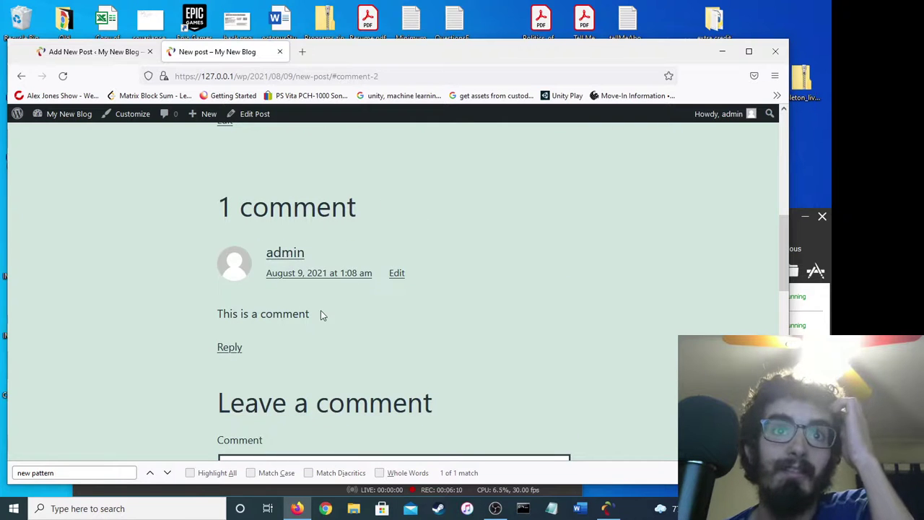
left_click_drag(321, 311, 219, 310)
left_click(230, 312)
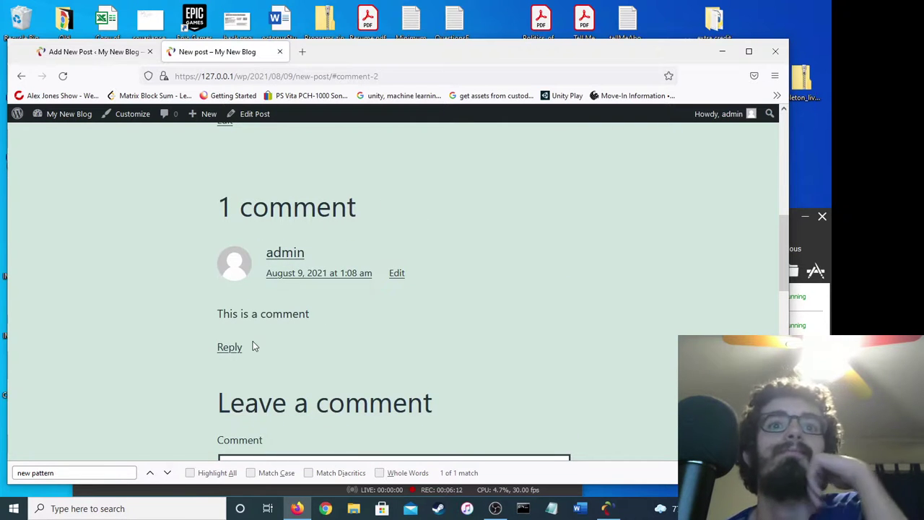
left_click(494, 508)
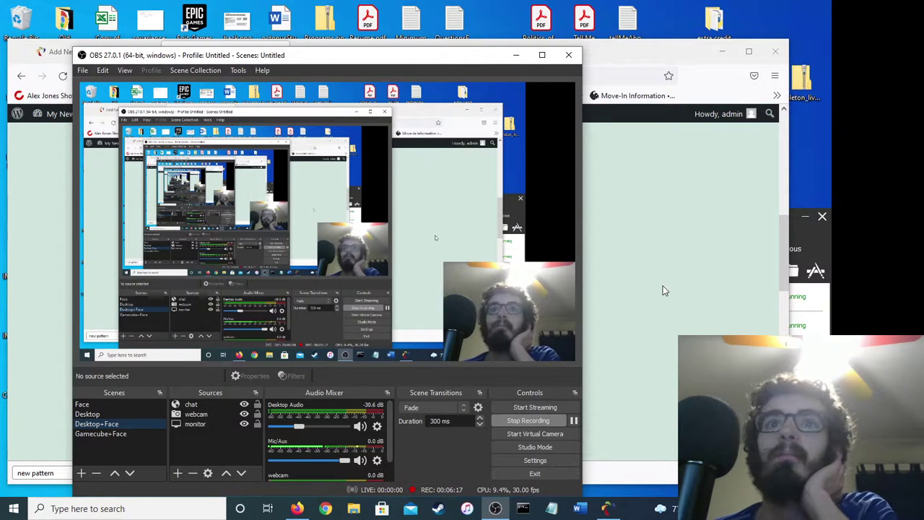
left_click(664, 290)
Leave the post editor and browse the admin Posts and Pages lists in turn.
scroll(442, 310, "up", 10)
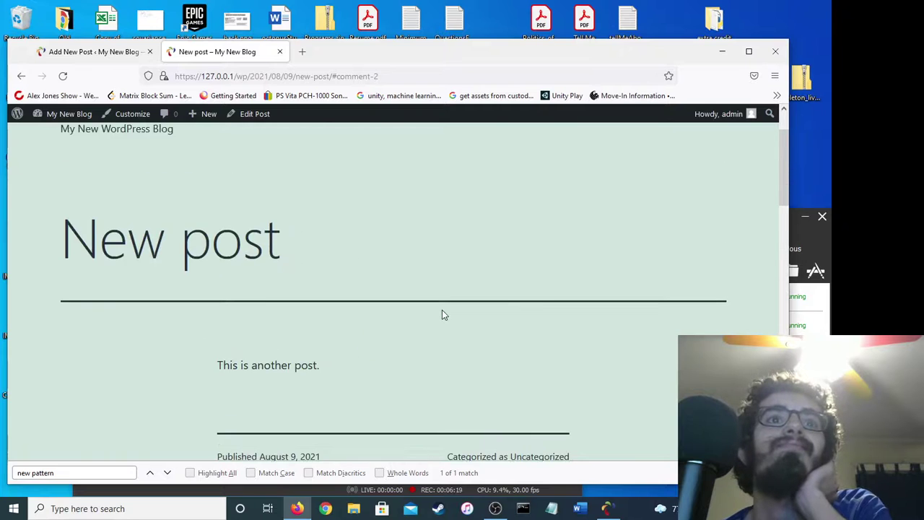
left_click(106, 54)
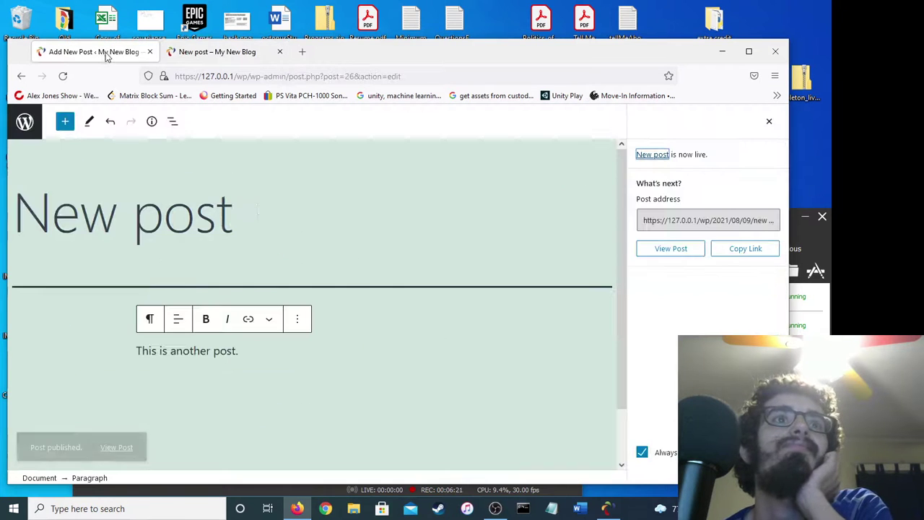
left_click(24, 124)
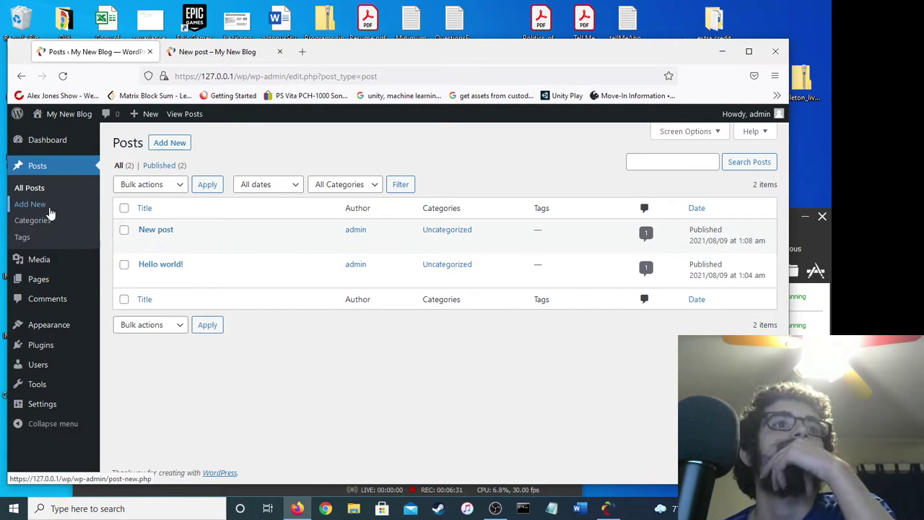
mouse_move(50, 283)
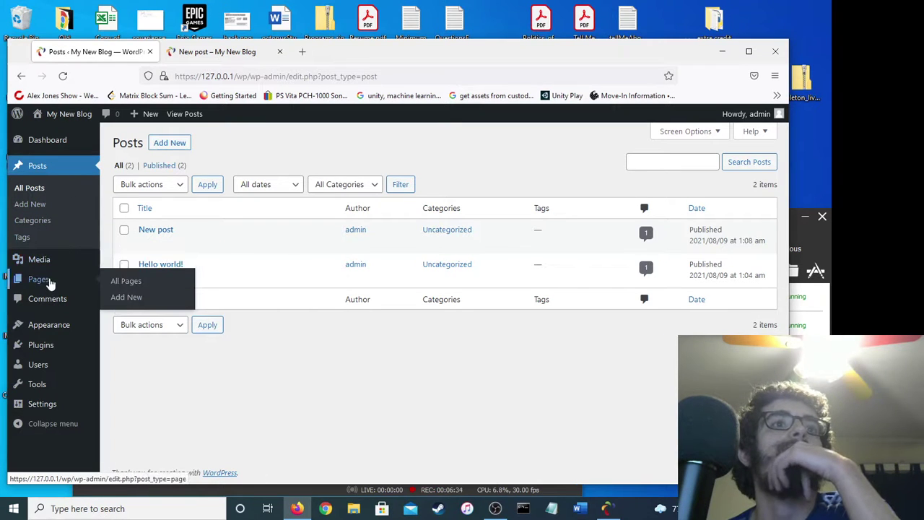
left_click(117, 282)
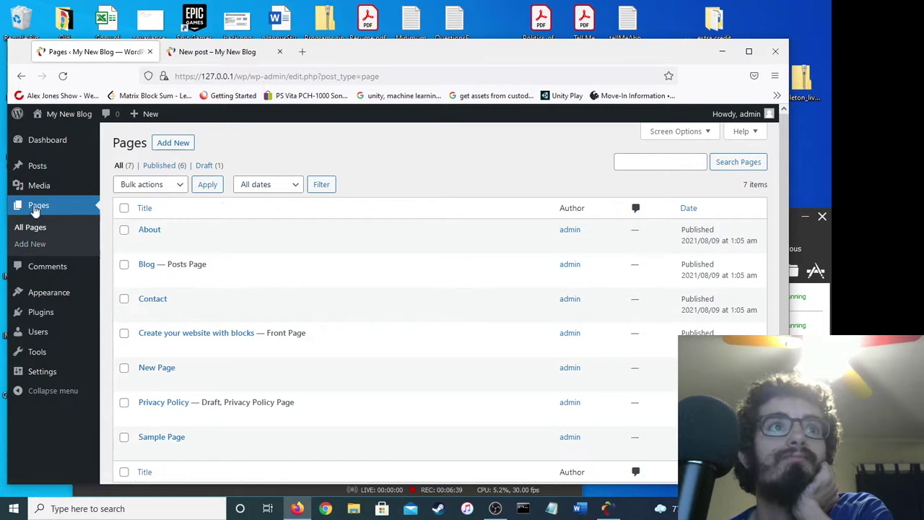
mouse_move(41, 194)
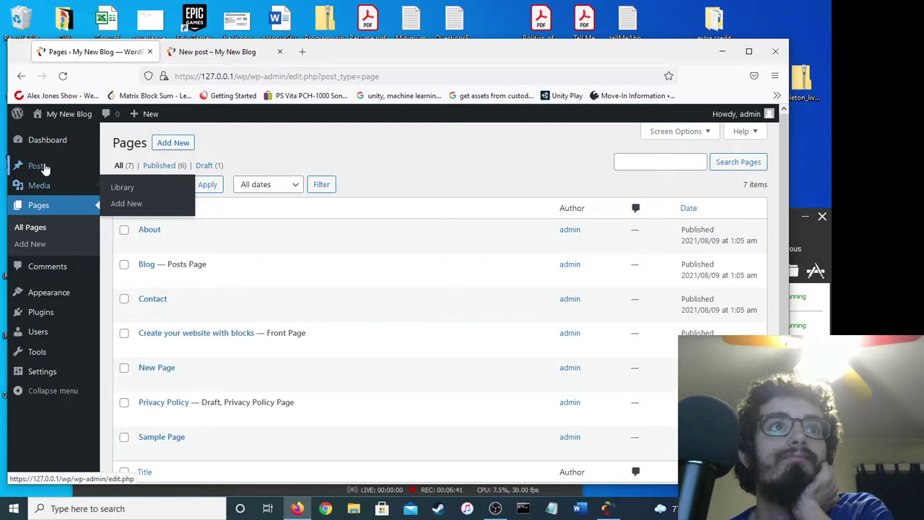
left_click(43, 168)
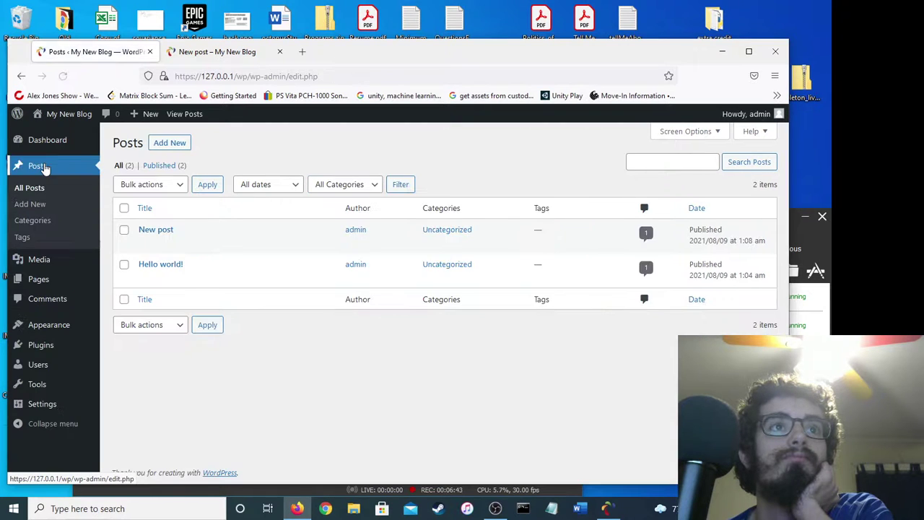
mouse_move(47, 150)
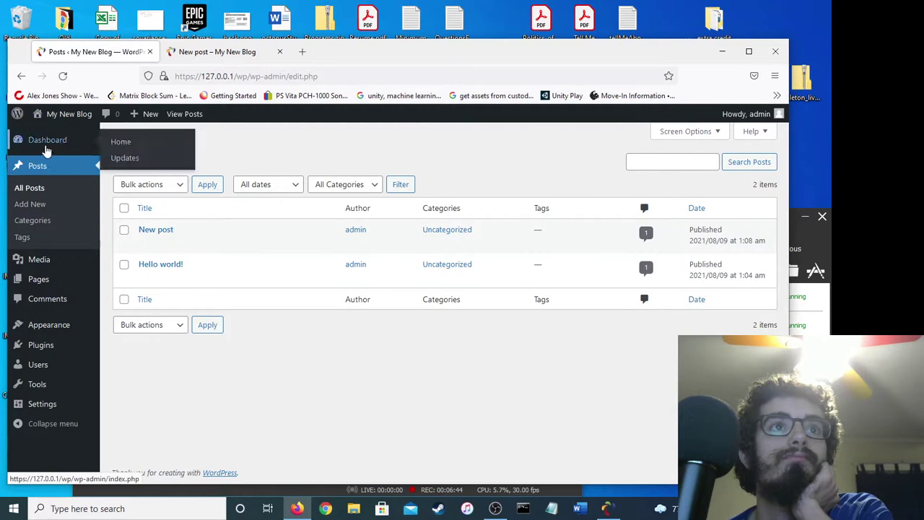
left_click(44, 280)
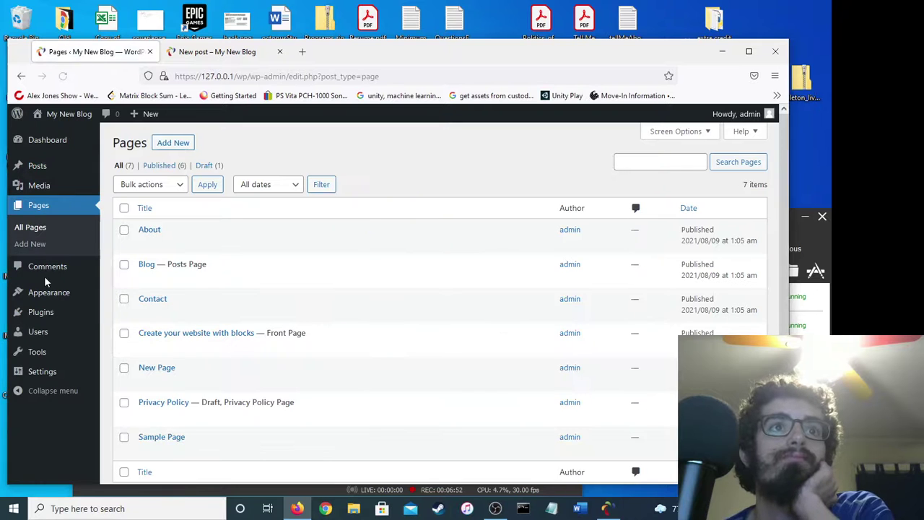
scroll(238, 231, "down", 1)
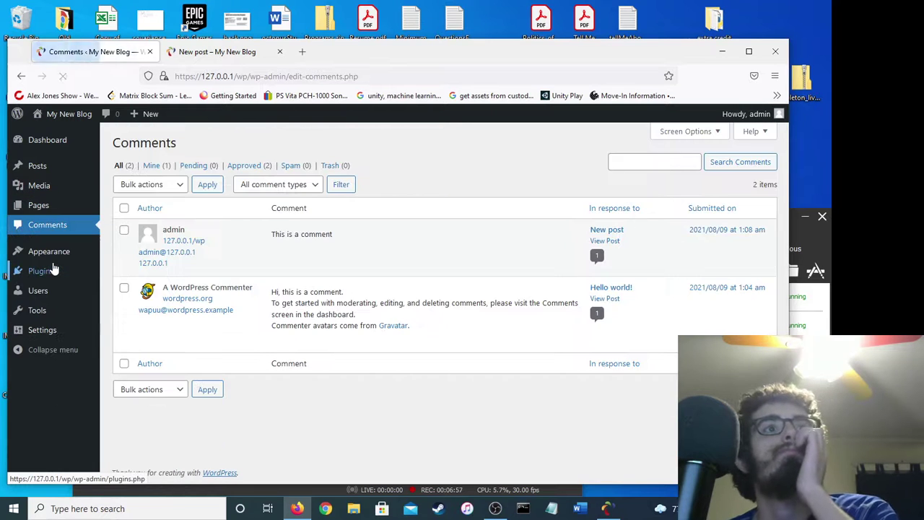
mouse_move(50, 257)
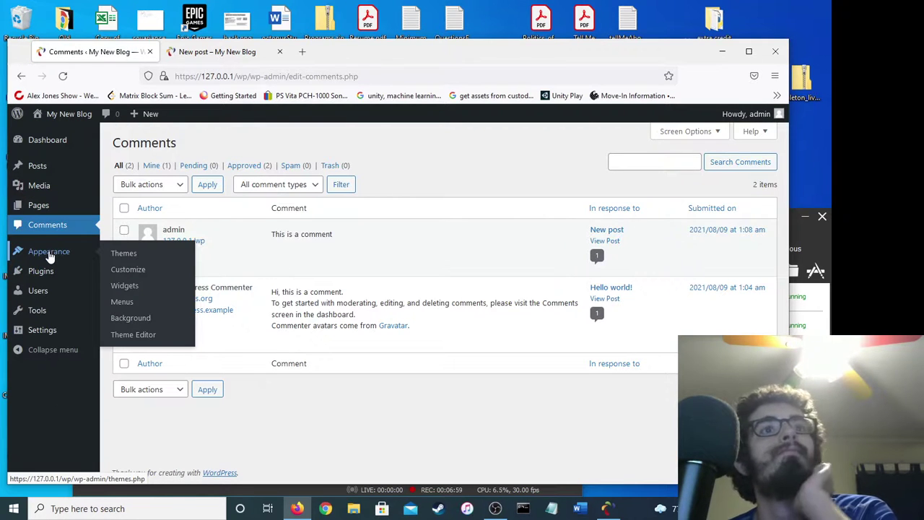
Activate the Twenty Nineteen theme and reload New post to see its new look.
left_click(49, 254)
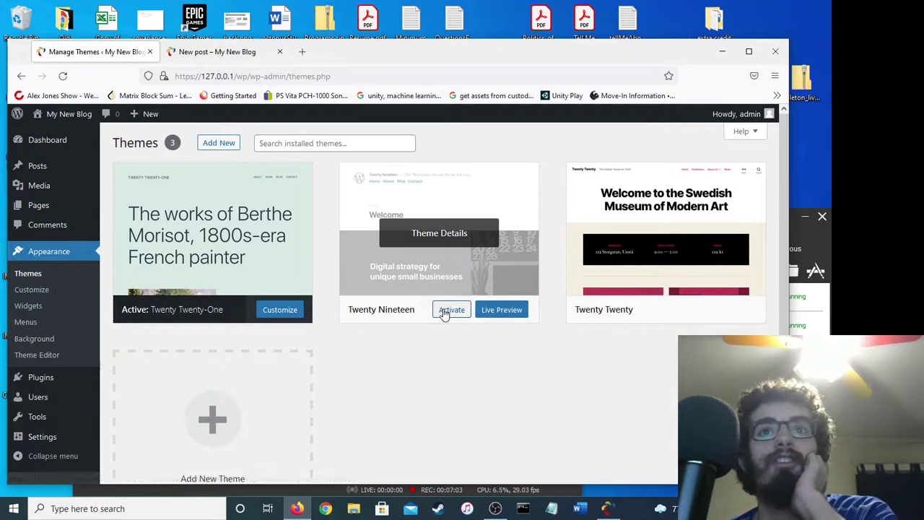
left_click(452, 309)
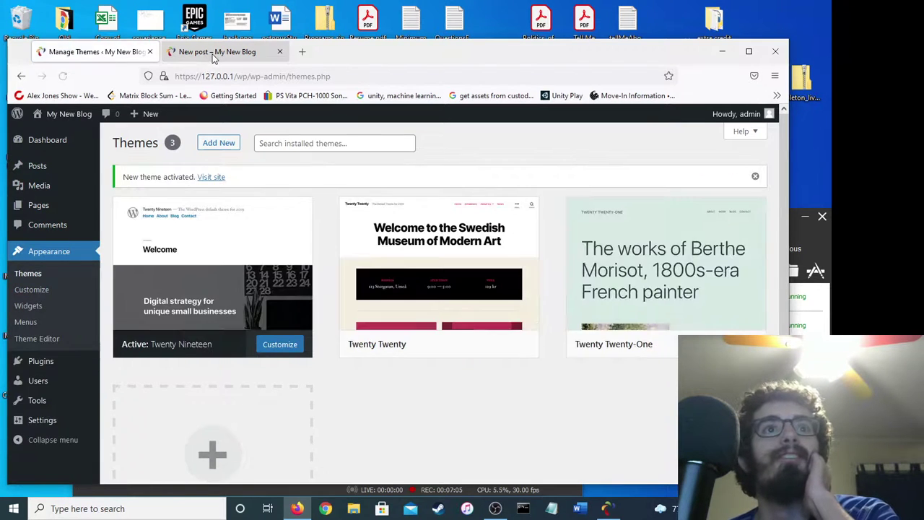
left_click(216, 52)
left_click(59, 76)
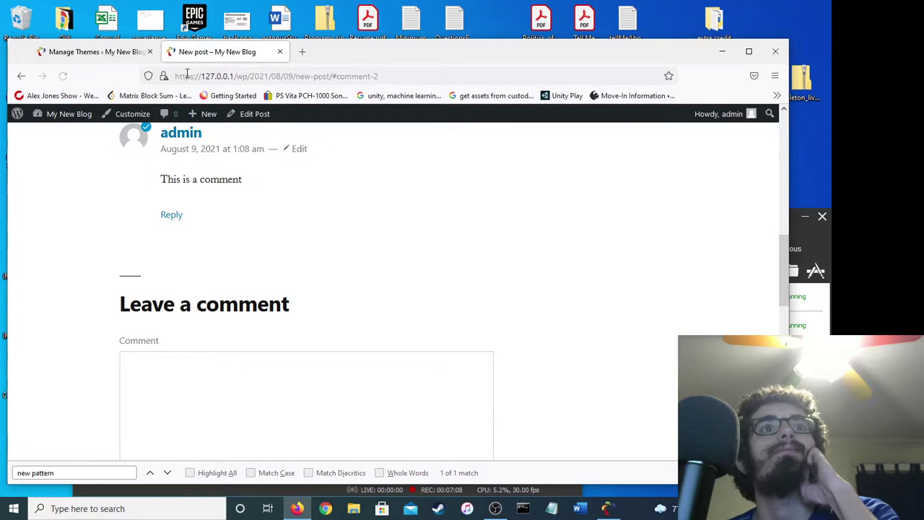
scroll(361, 324, "up", 10)
left_click(66, 59)
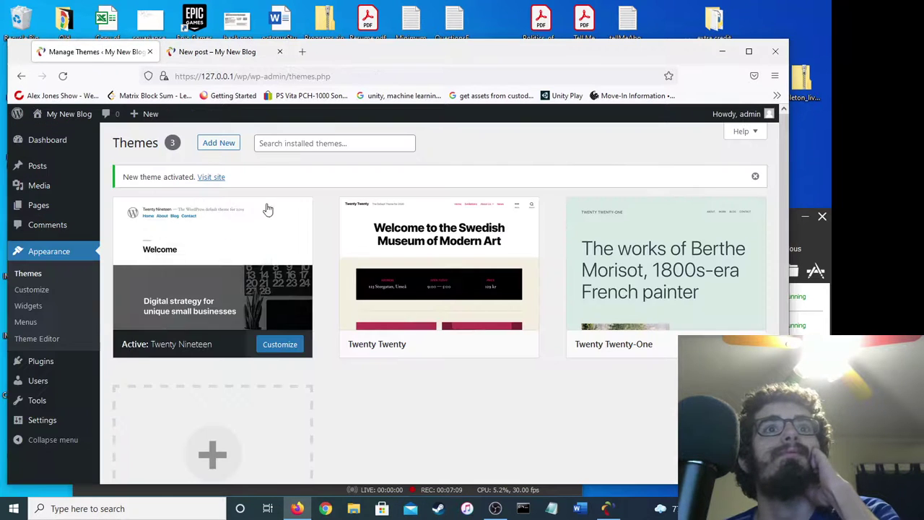
Nest New Page under Home as a sub item in the Primary menu.
left_click(24, 323)
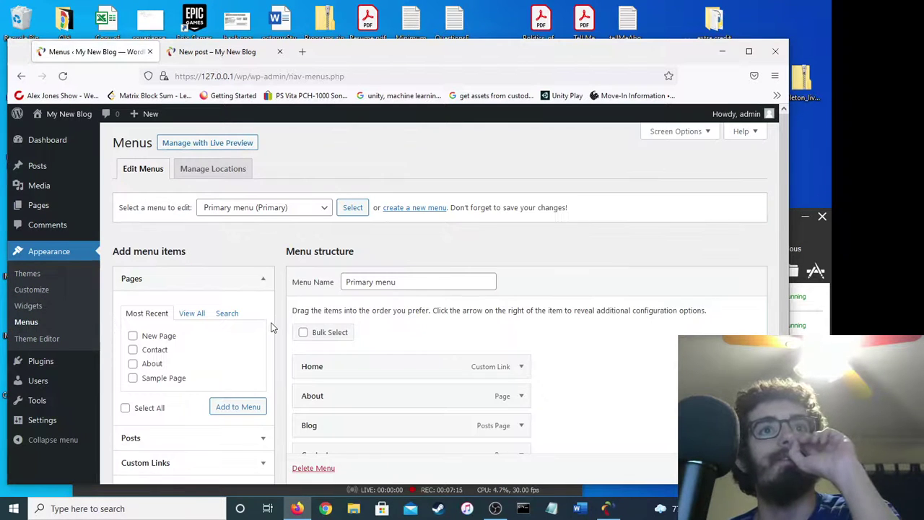
scroll(271, 326, "down", 3)
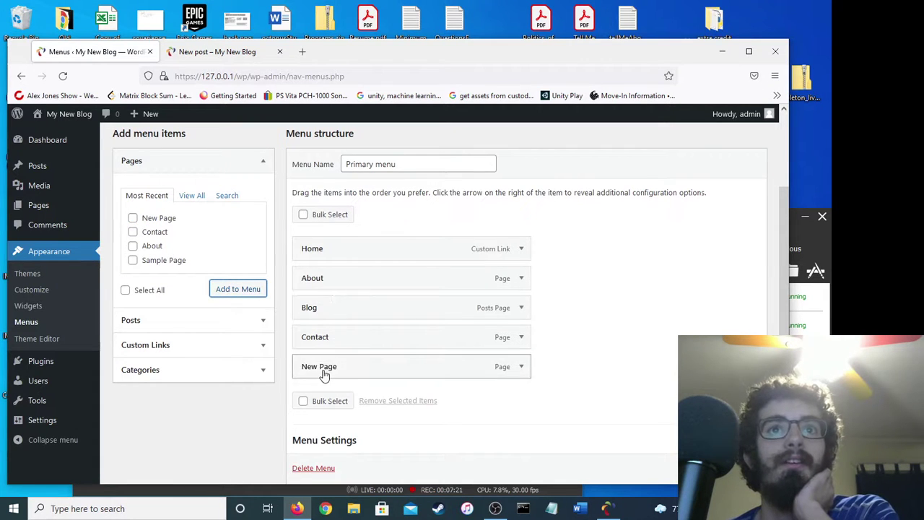
left_click_drag(324, 369, 345, 278)
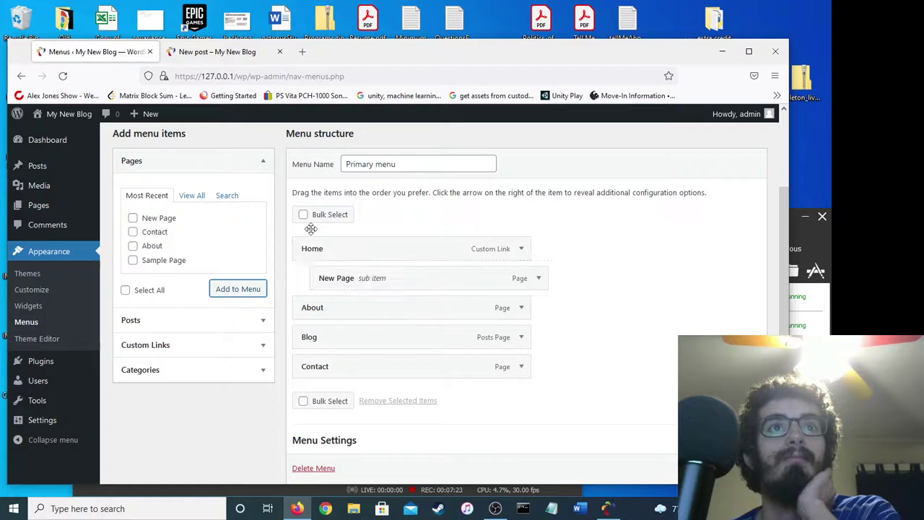
left_click(216, 51)
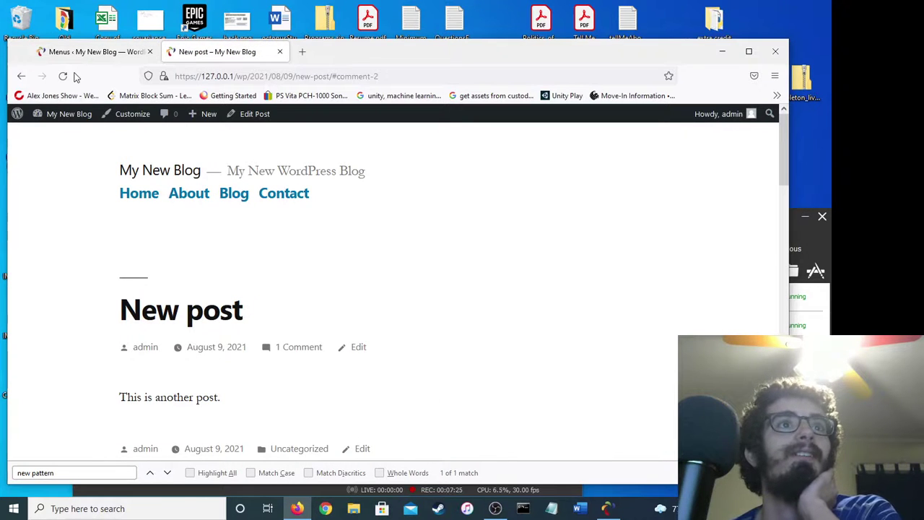
scroll(130, 176, "up", 8)
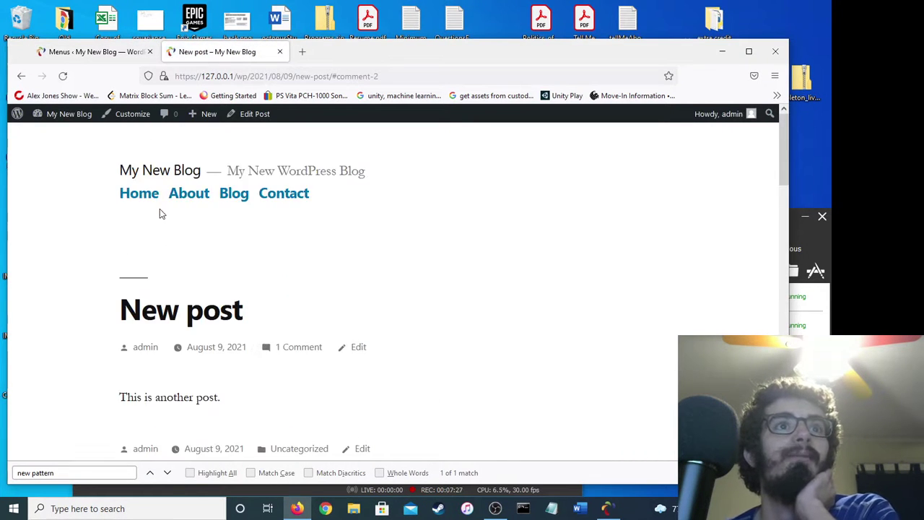
left_click(141, 195)
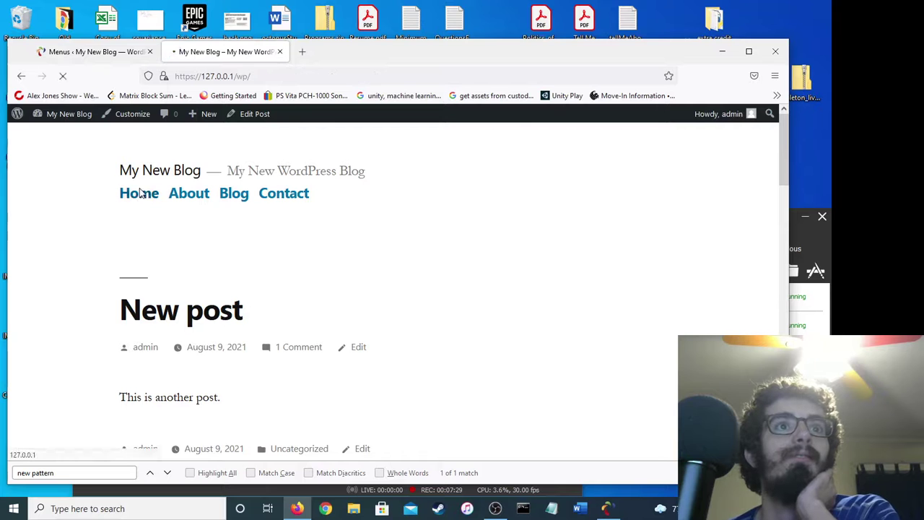
left_click(94, 52)
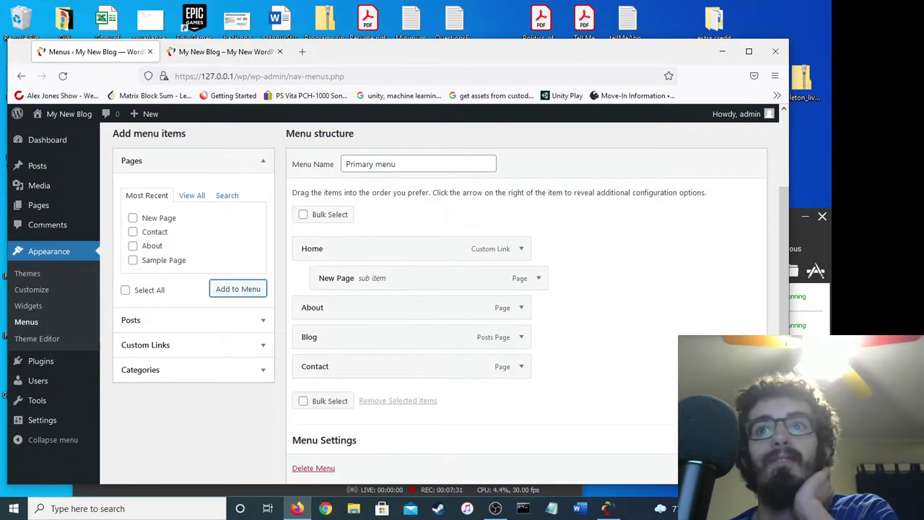
scroll(440, 304, "down", 1)
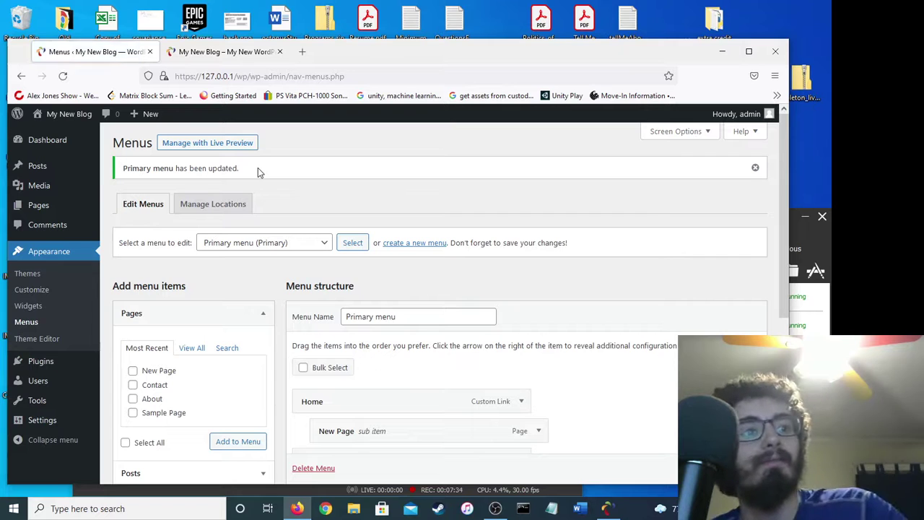
Reload the live home page and open New Page from Home's submenu to verify it.
left_click(224, 52)
left_click(63, 76)
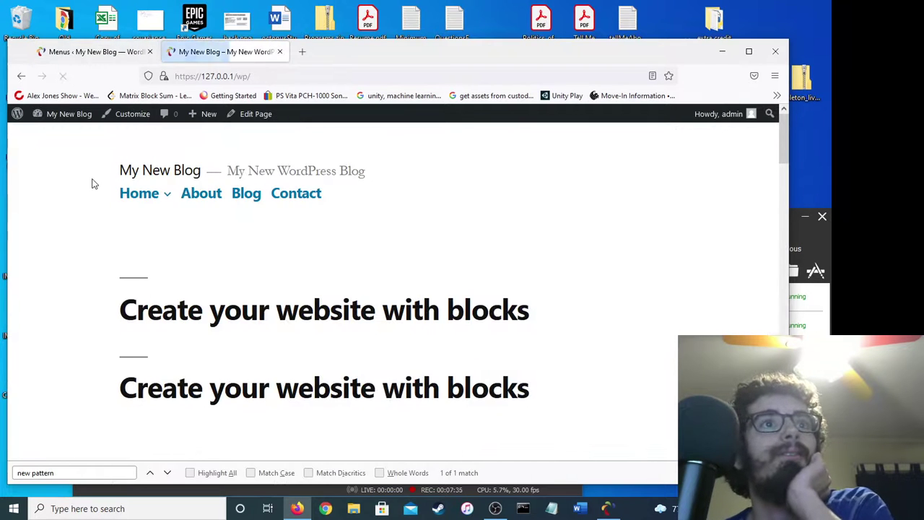
mouse_move(157, 197)
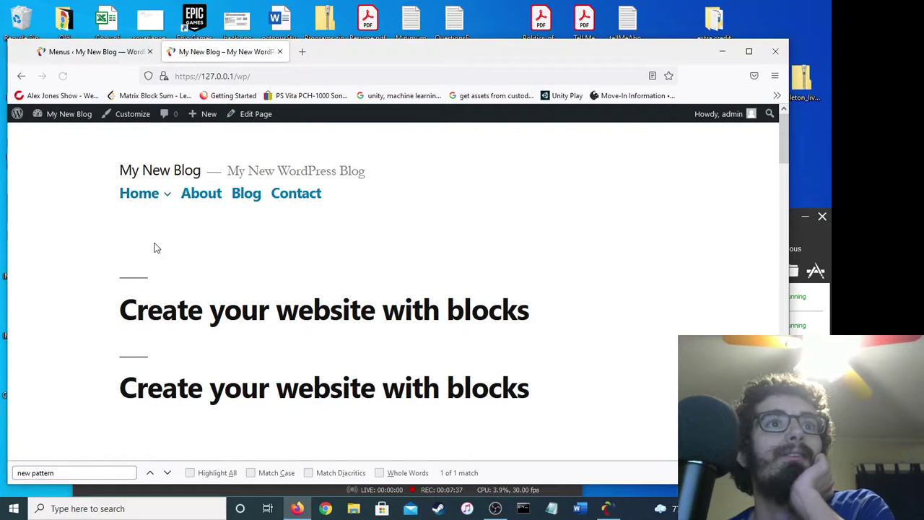
left_click(165, 215)
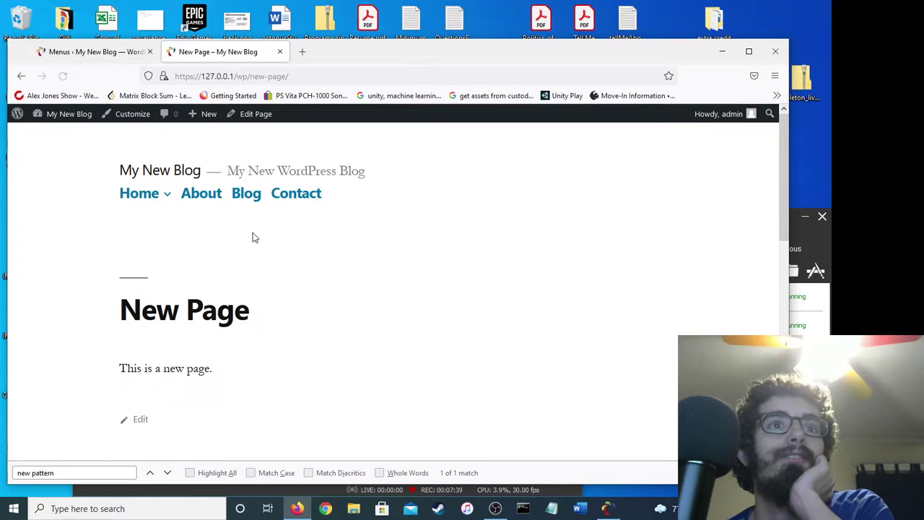
scroll(253, 238, "down", 3)
scroll(253, 238, "up", 3)
scroll(223, 250, "down", 5)
scroll(223, 250, "down", 2)
scroll(223, 250, "up", 7)
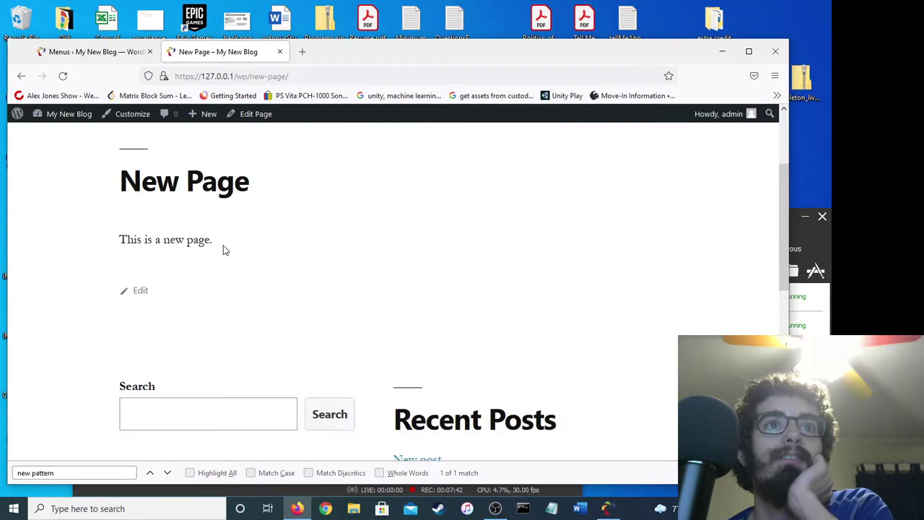
left_click(112, 52)
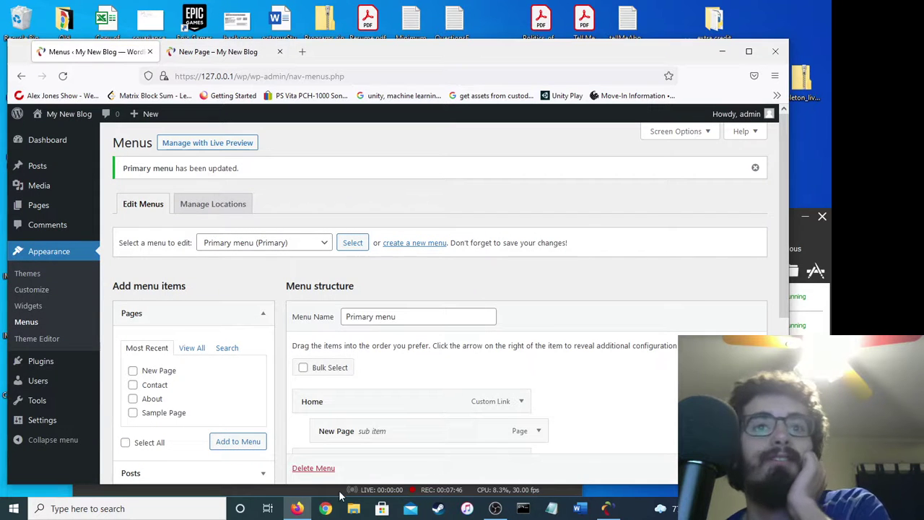
Bring OBS Studio, still recording the Desktop+Face scene, in front of the browser.
left_click(495, 508)
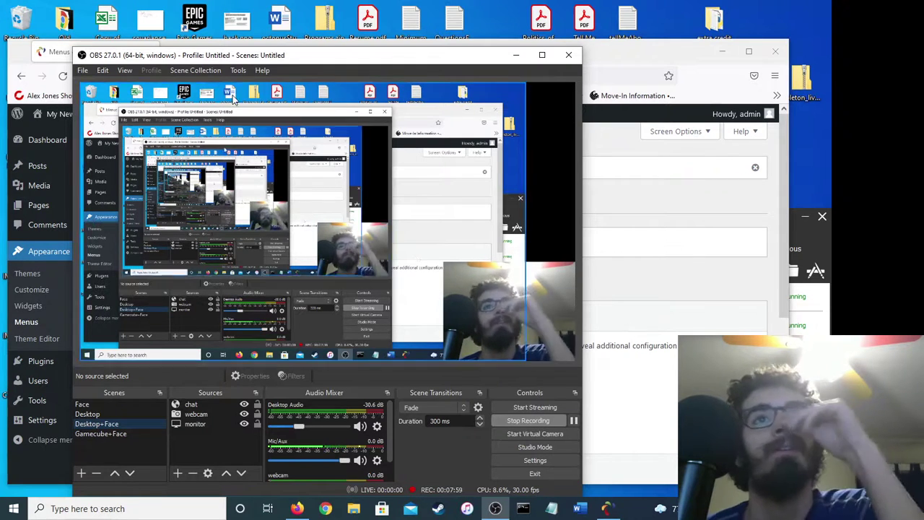
Open the local blog at localhost/wp in a new browser tab.
left_click(311, 44)
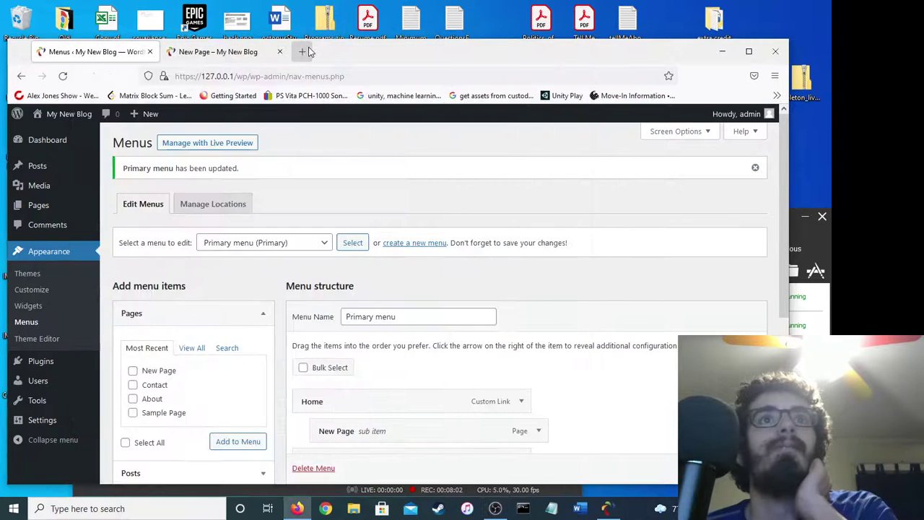
left_click(297, 52)
type("local")
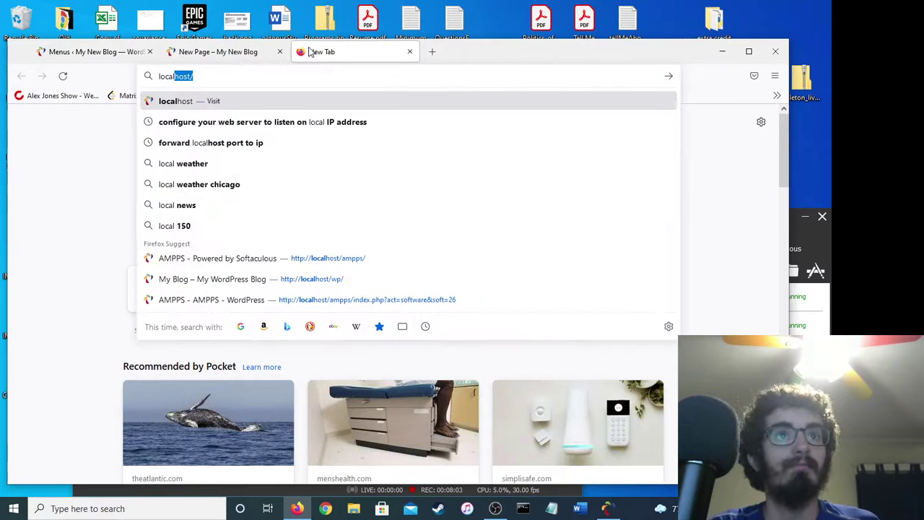
key("Return")
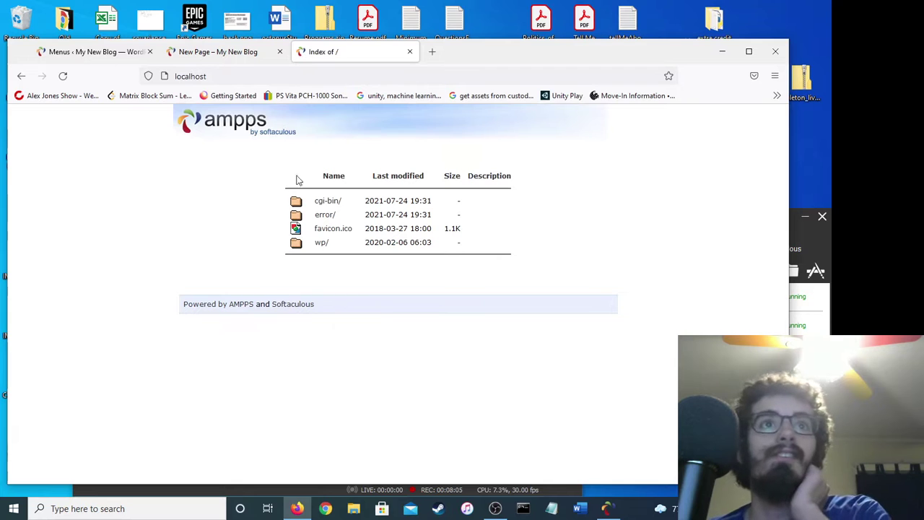
left_click(319, 243)
left_click(262, 76)
left_click(102, 255)
left_click(267, 78)
left_click(266, 79)
left_click(41, 240)
Browse the live New Page and New post article, then return to the Menus screen.
mouse_move(140, 190)
left_click(142, 217)
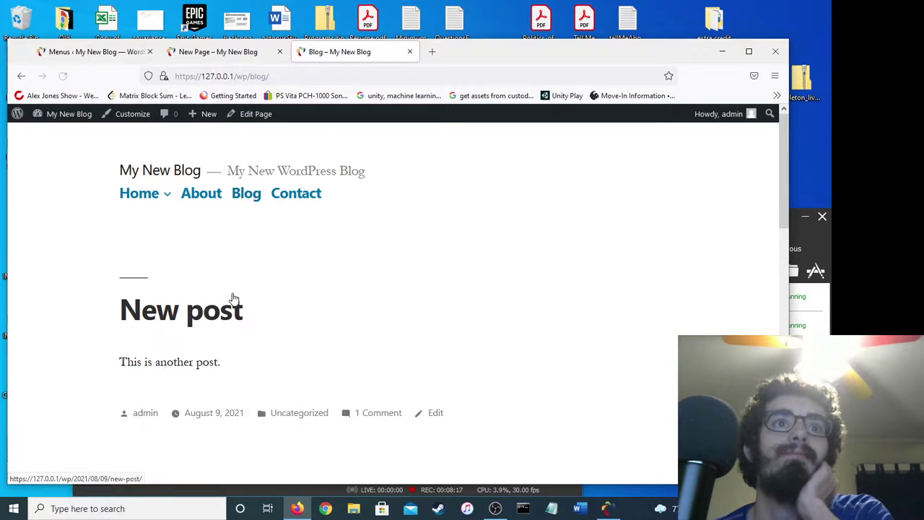
scroll(207, 314, "down", 5)
scroll(197, 217, "up", 3)
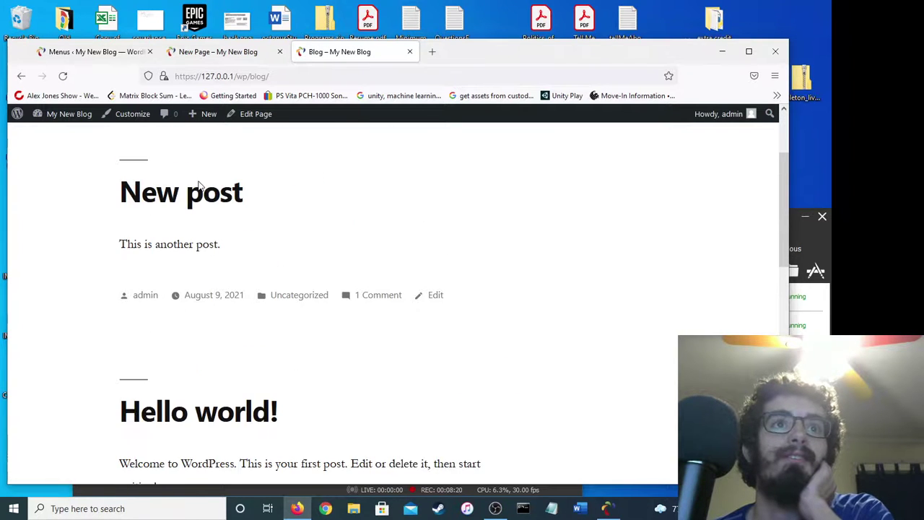
left_click(200, 201)
scroll(249, 356, "down", 5)
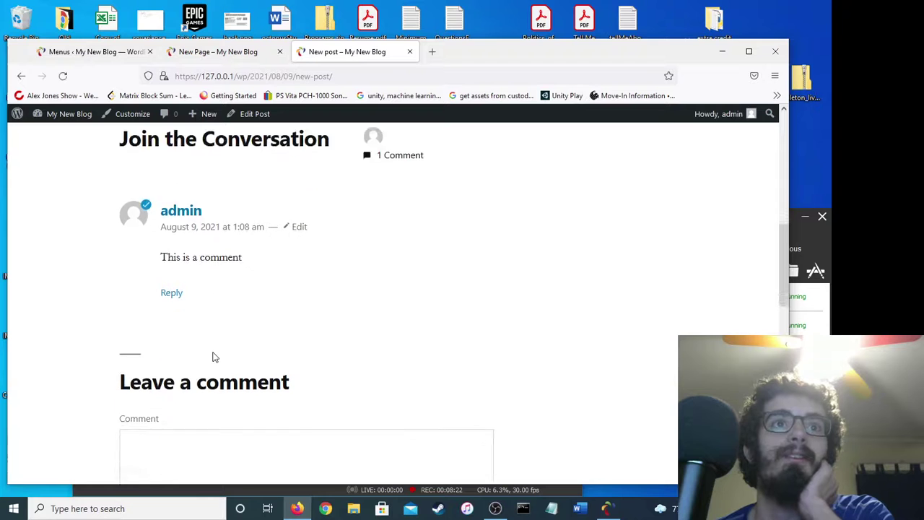
scroll(209, 346, "up", 5)
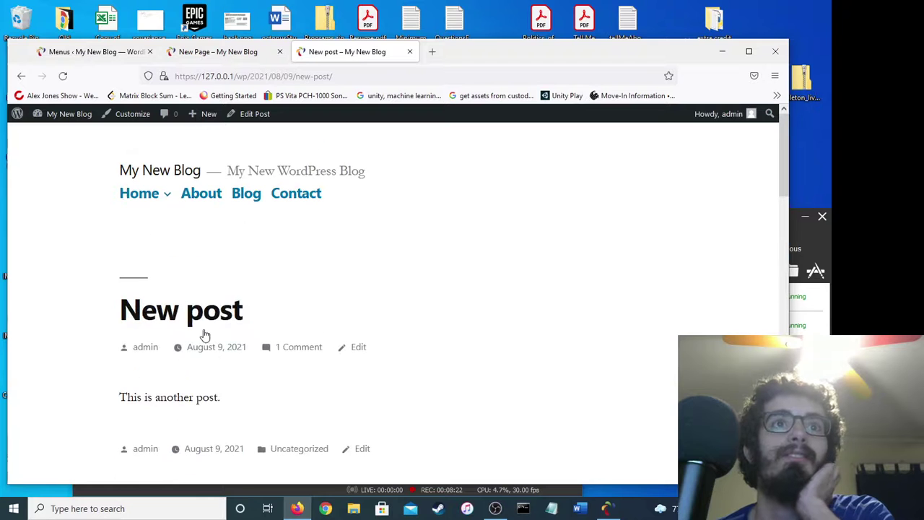
left_click(217, 51)
left_click(94, 51)
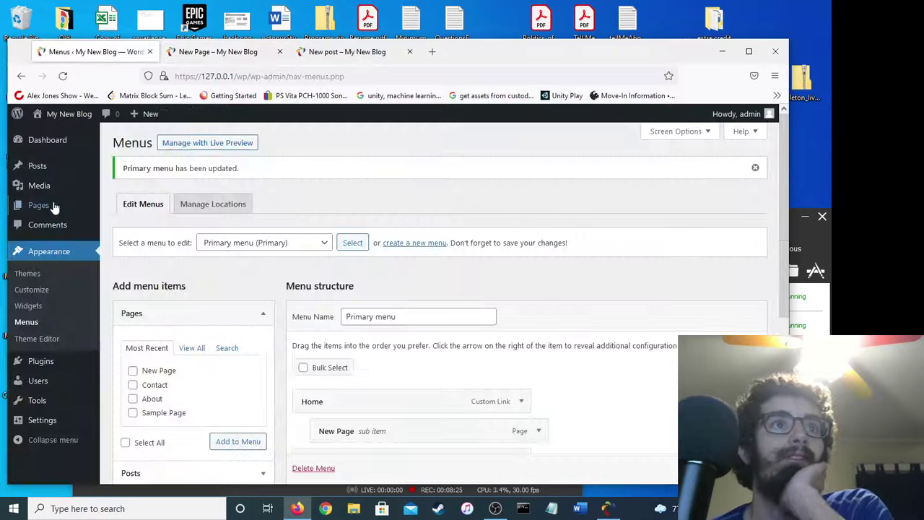
Replace the About page paragraph with "This is a cool blog." and update the page.
left_click(54, 207)
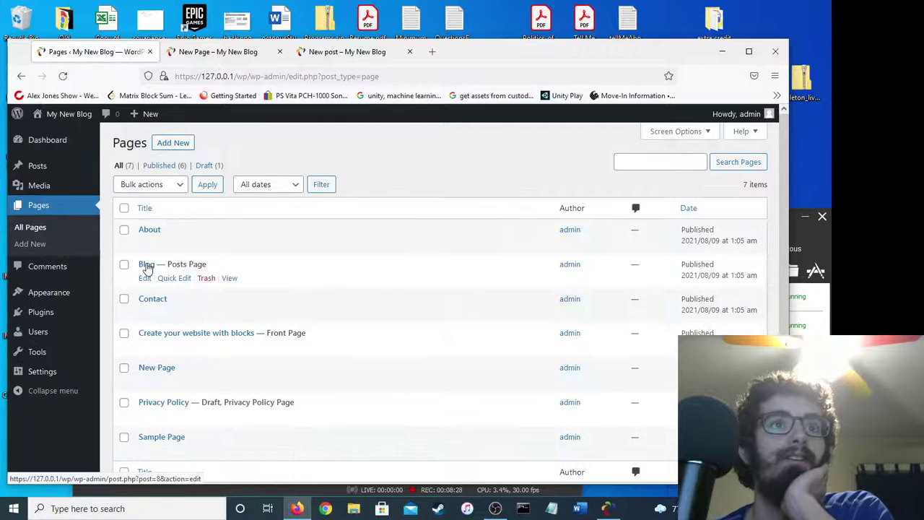
left_click(148, 230)
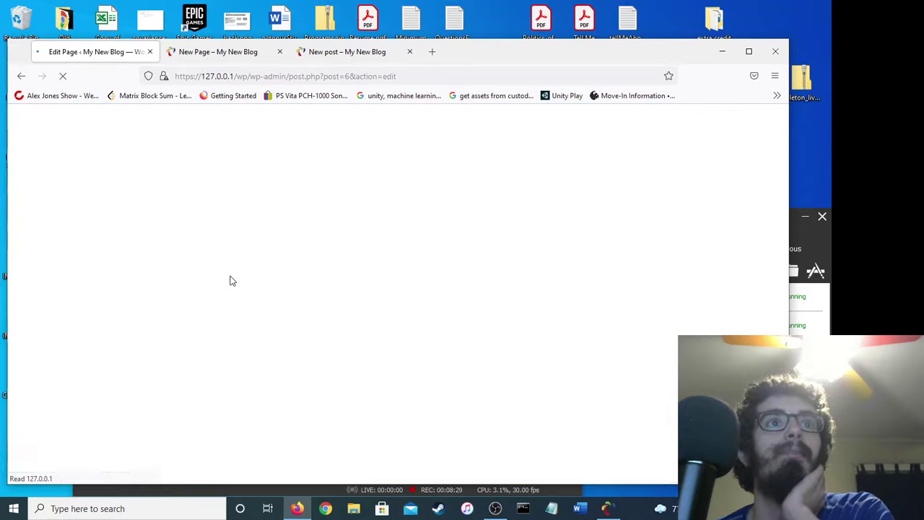
left_click(252, 276)
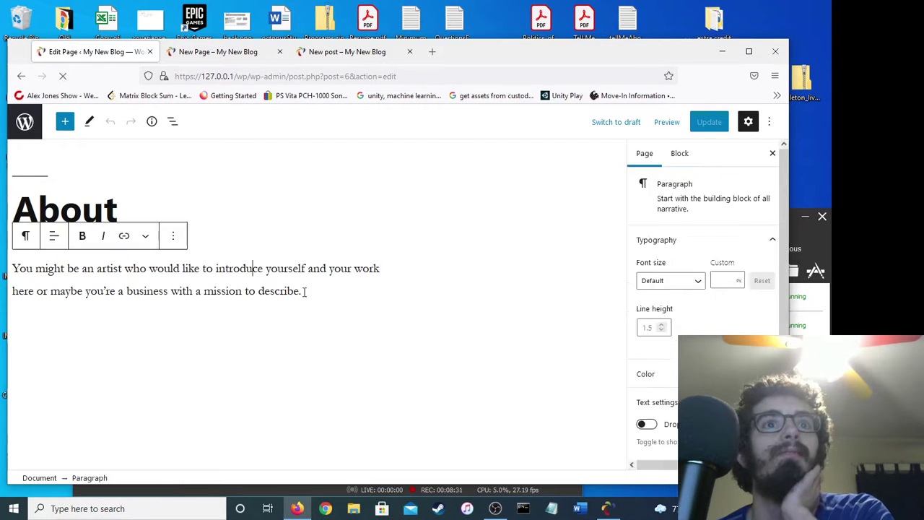
triple_click(303, 291)
type("This is a cool blog.")
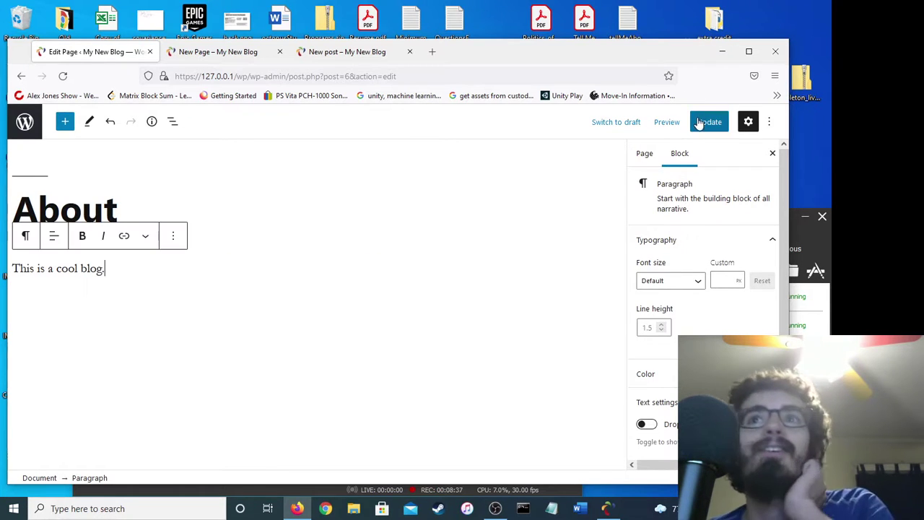
left_click(709, 121)
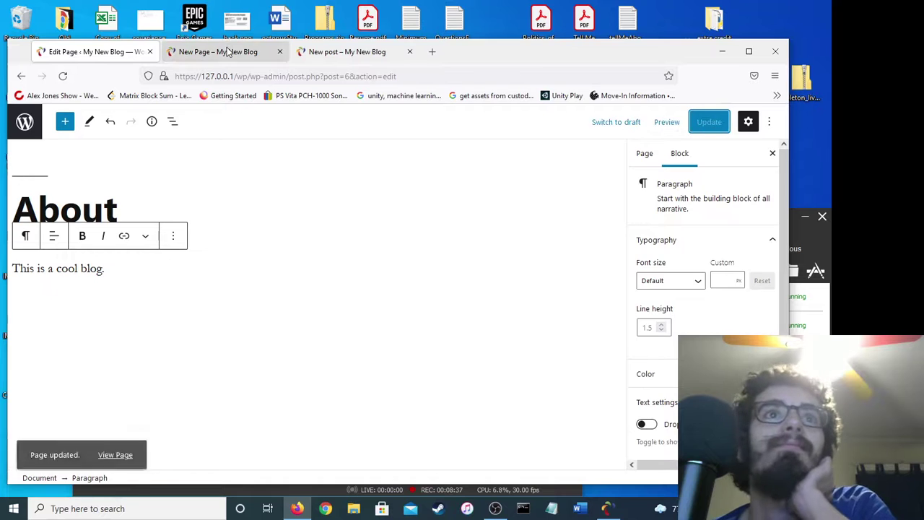
Check the live New post, Contact and home pages, then return to the About editor.
left_click(217, 51)
left_click(348, 56)
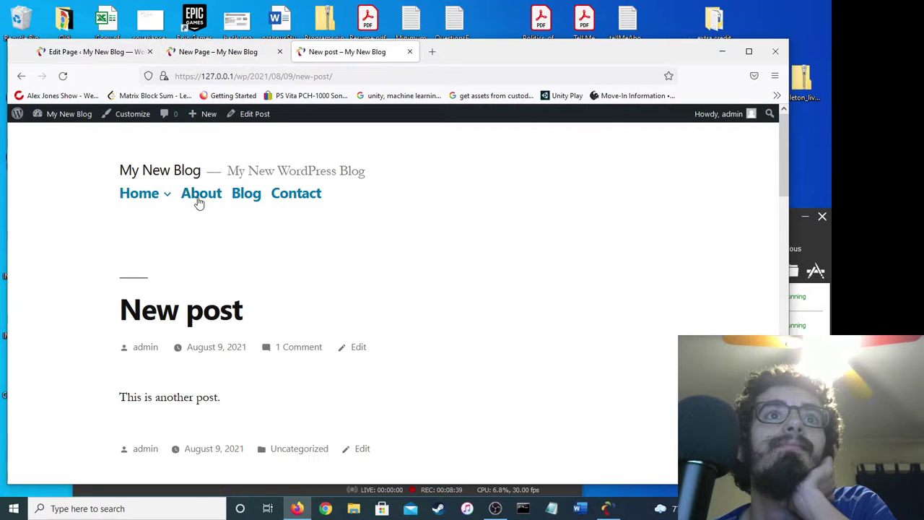
scroll(258, 245, "down", 3)
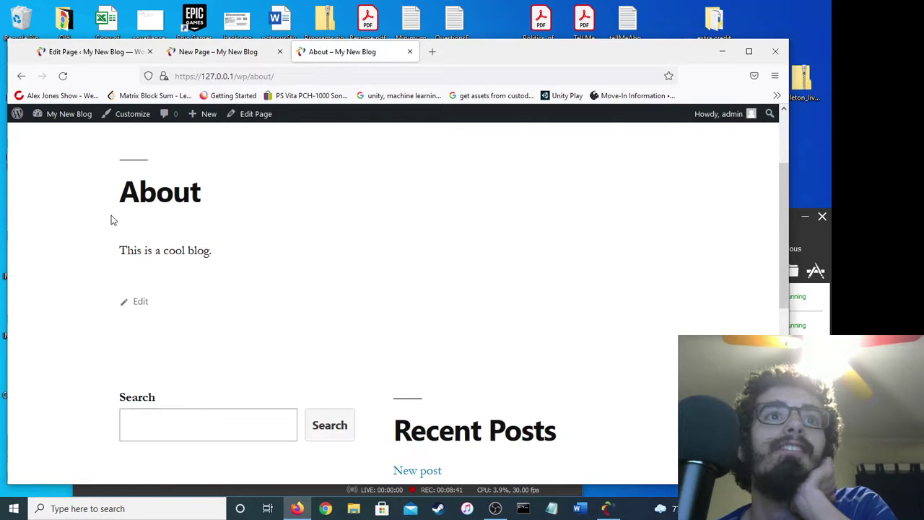
scroll(108, 177, "up", 2)
scroll(238, 187, "up", 1)
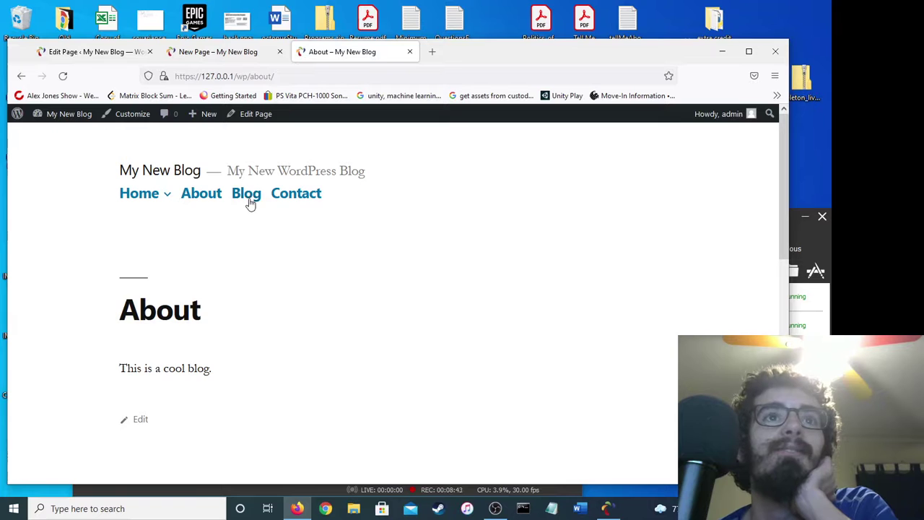
left_click(313, 192)
scroll(314, 195, "down", 1)
scroll(314, 196, "up", 1)
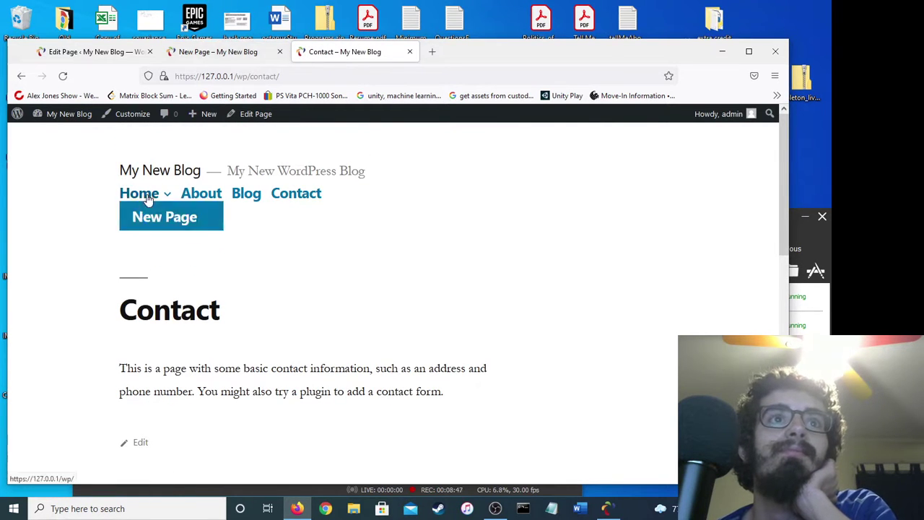
left_click(145, 200)
scroll(330, 218, "down", 10)
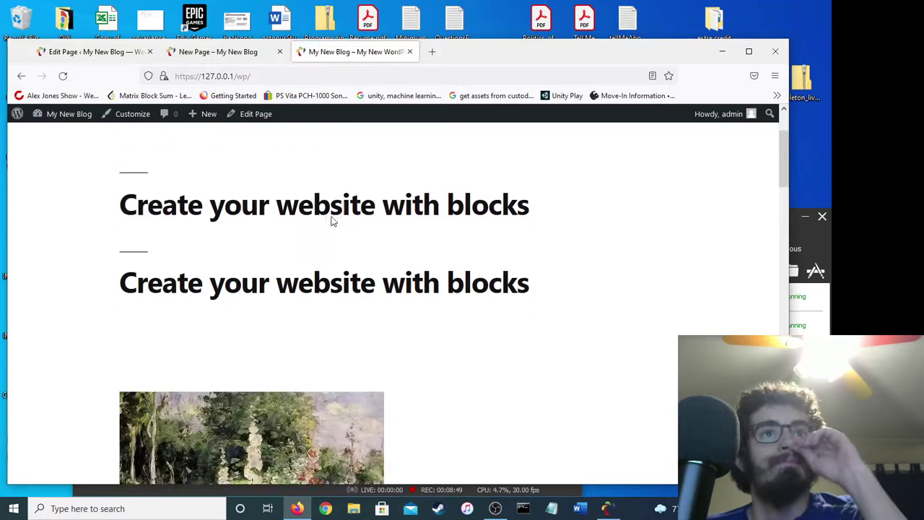
scroll(331, 221, "down", 15)
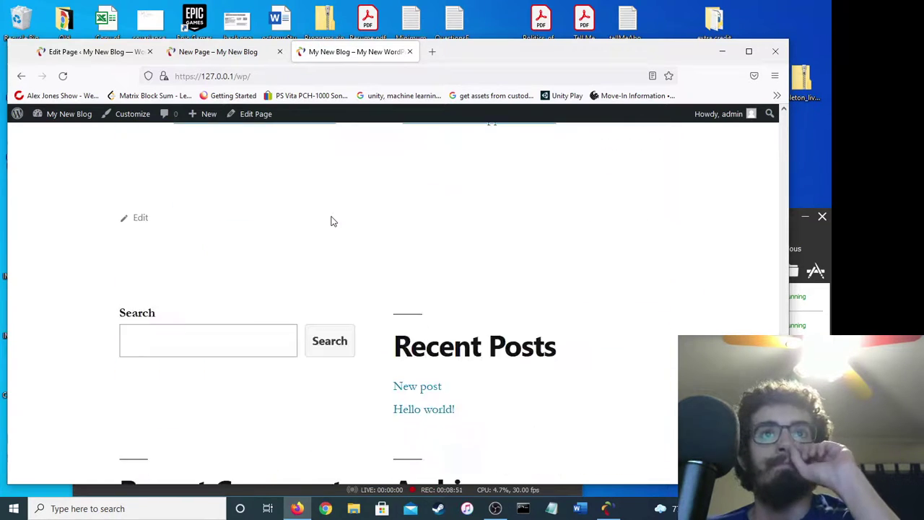
scroll(330, 221, "up", 5)
scroll(331, 221, "up", 15)
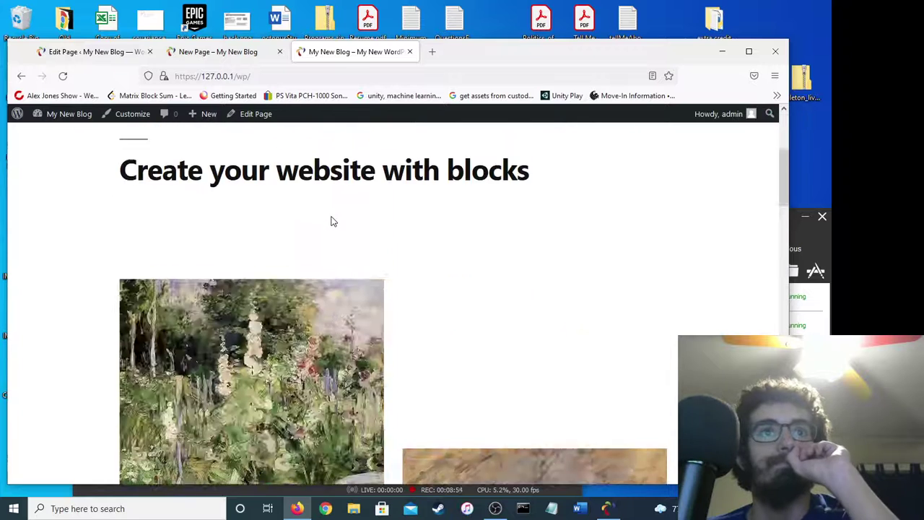
left_click(231, 52)
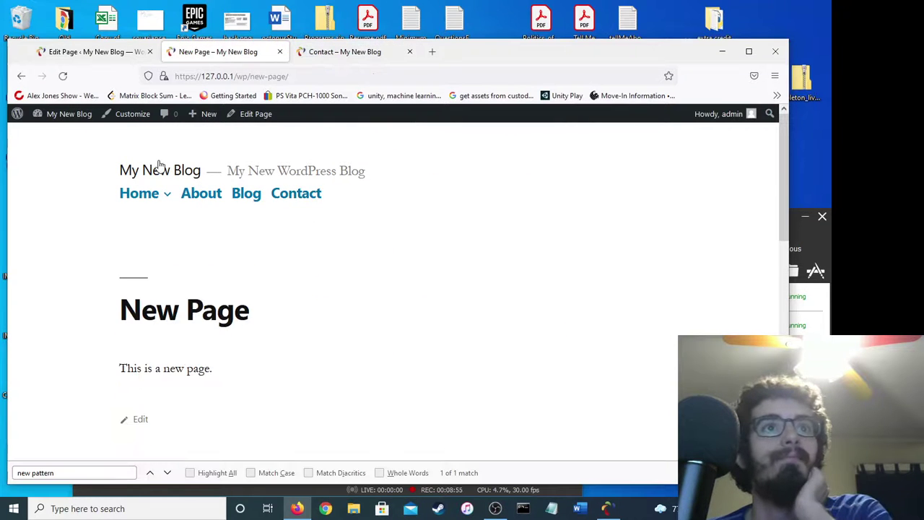
left_click(94, 52)
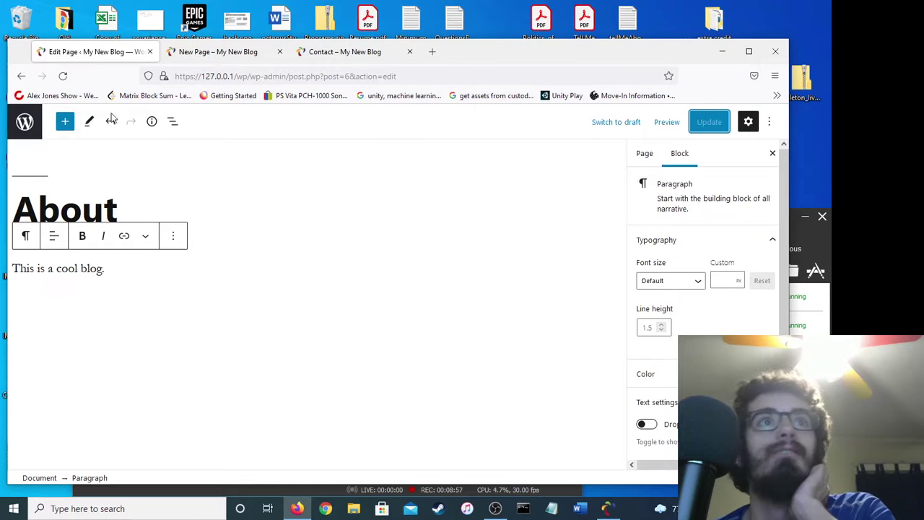
Rewrite the Contact paragraph as "You can contact by leaving a comment", update it, and view it live.
left_click(24, 122)
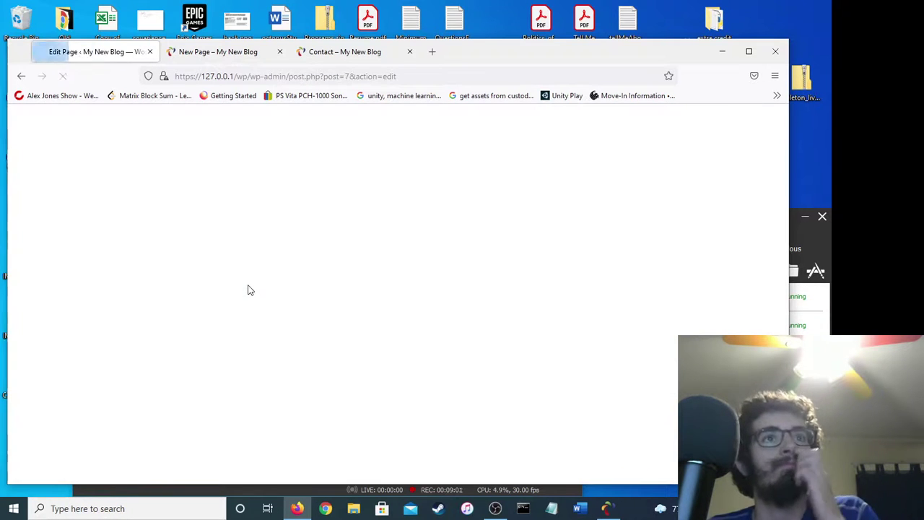
triple_click(49, 283)
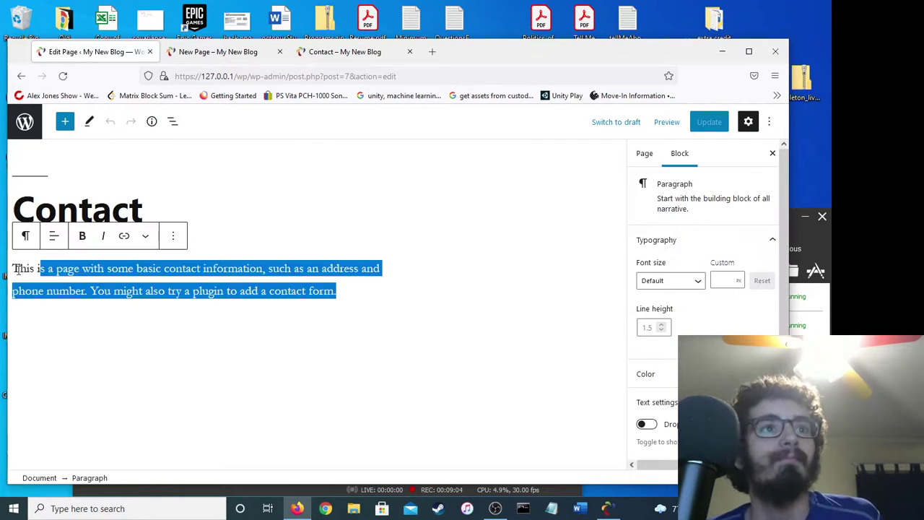
left_click_drag(12, 269, 351, 289)
type("Yo")
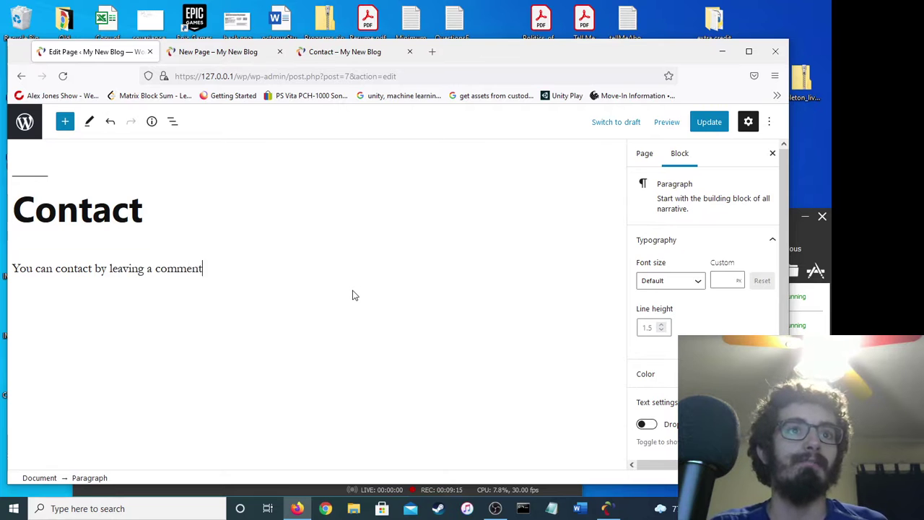
left_click(709, 122)
left_click(344, 51)
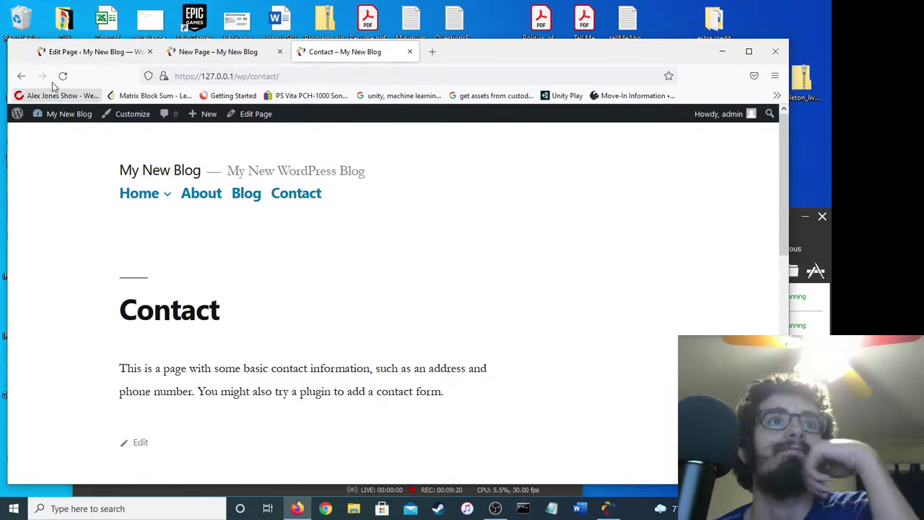
Reload the live Contact page to confirm the new comment-contact text.
left_click(64, 76)
scroll(346, 216, "down", 3)
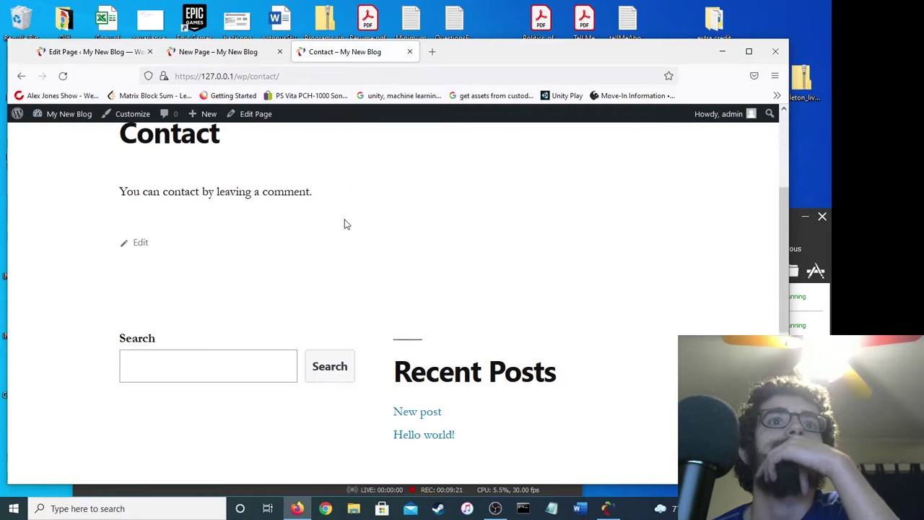
scroll(324, 200, "down", 5)
scroll(324, 200, "up", 8)
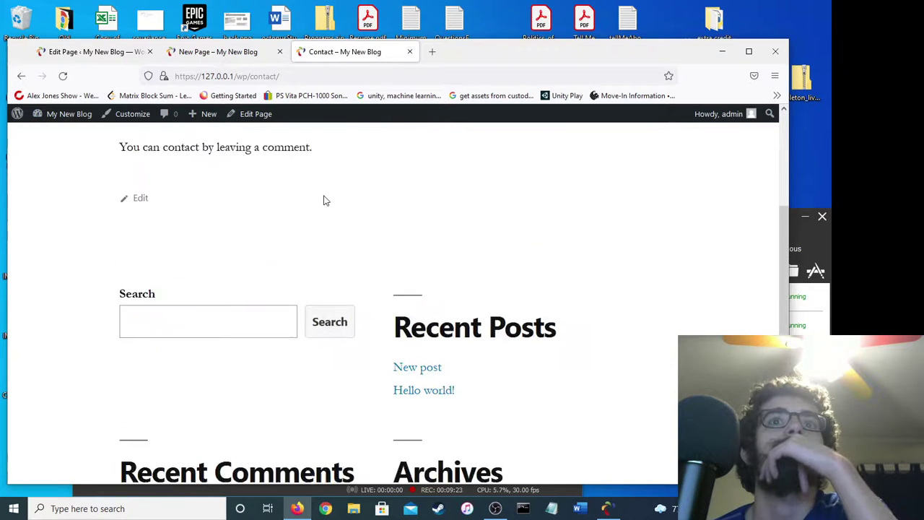
Browse the live New Page, About and Blog pages, then return to the Contact editor.
left_click(243, 54)
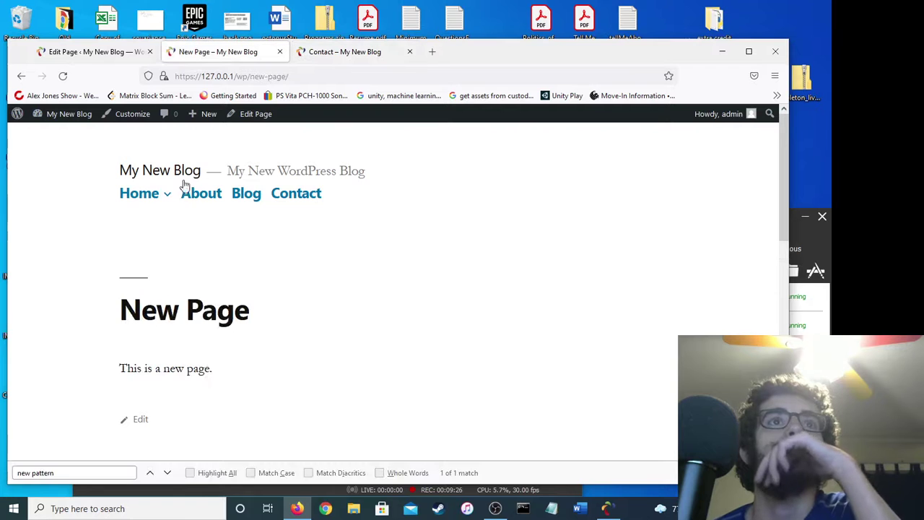
left_click(204, 194)
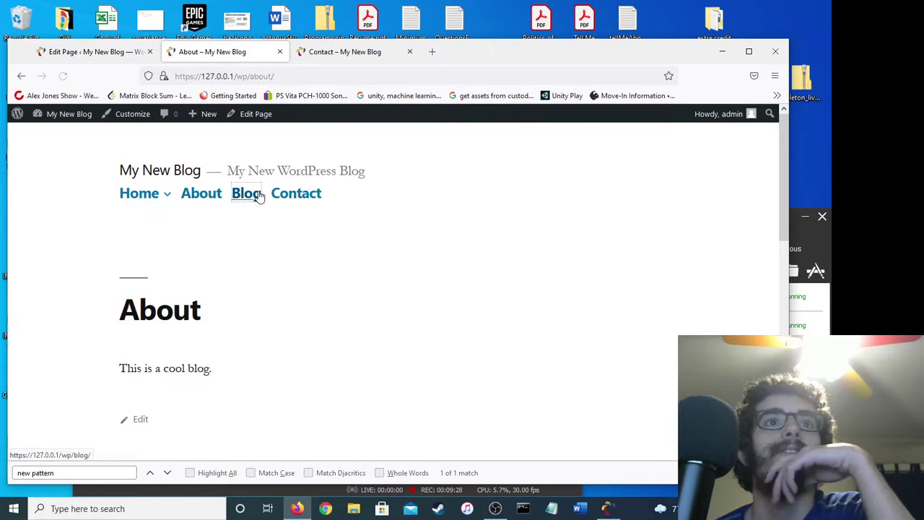
left_click(250, 193)
scroll(365, 208, "down", 3)
scroll(364, 208, "up", 3)
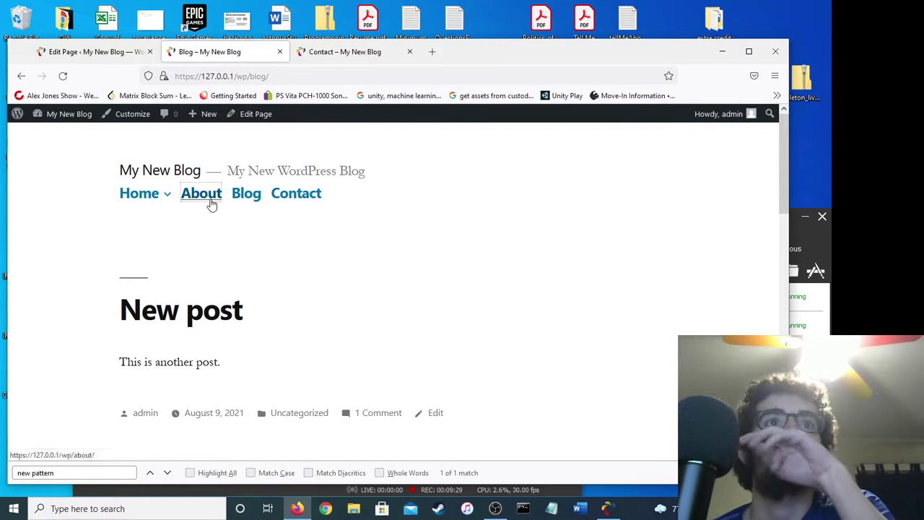
left_click(210, 201)
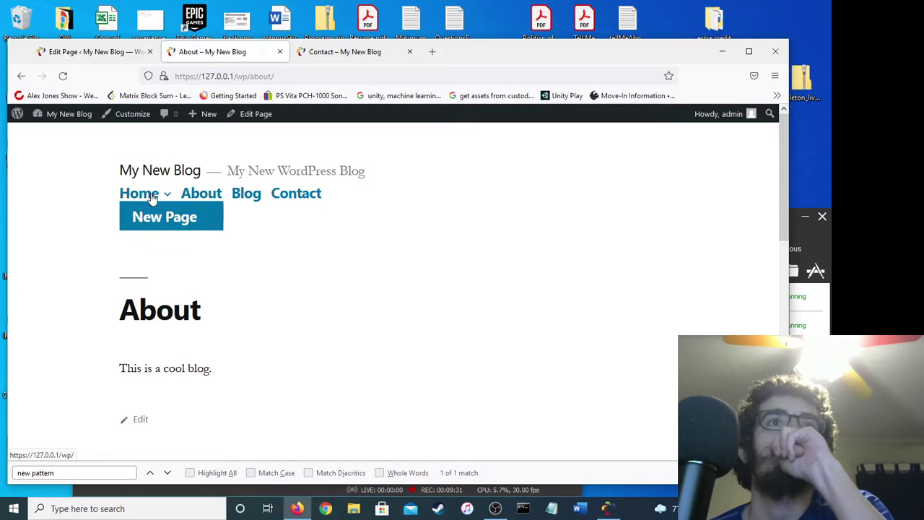
left_click(94, 54)
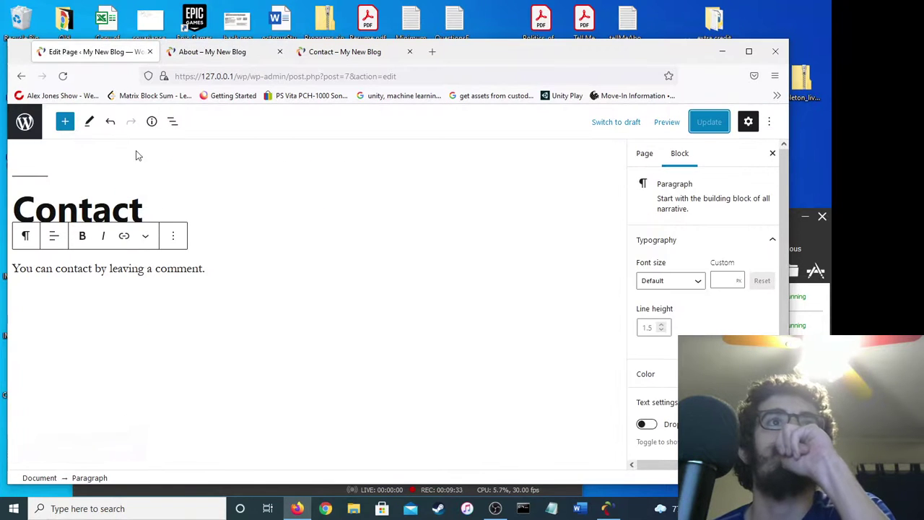
Exit the Contact editor to the admin Pages list and close the live About and Contact tabs.
left_click(23, 123)
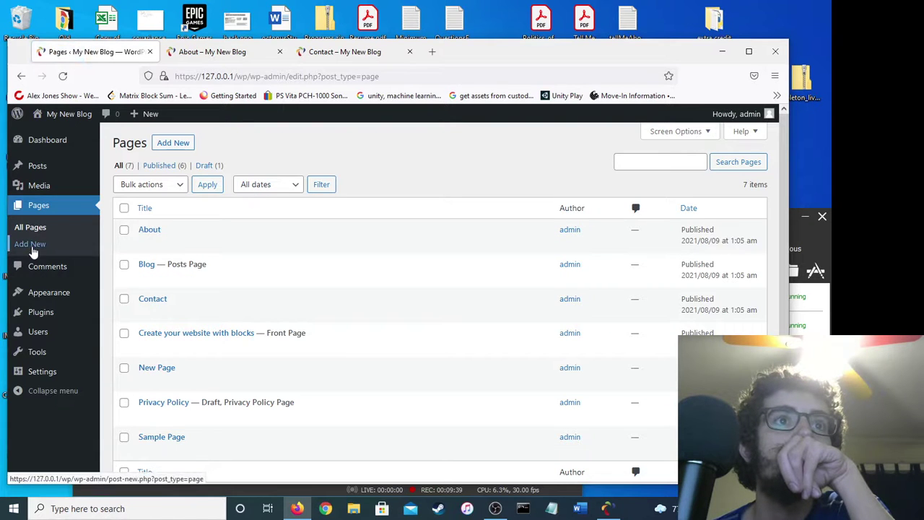
scroll(264, 264, "down", 2)
mouse_move(49, 312)
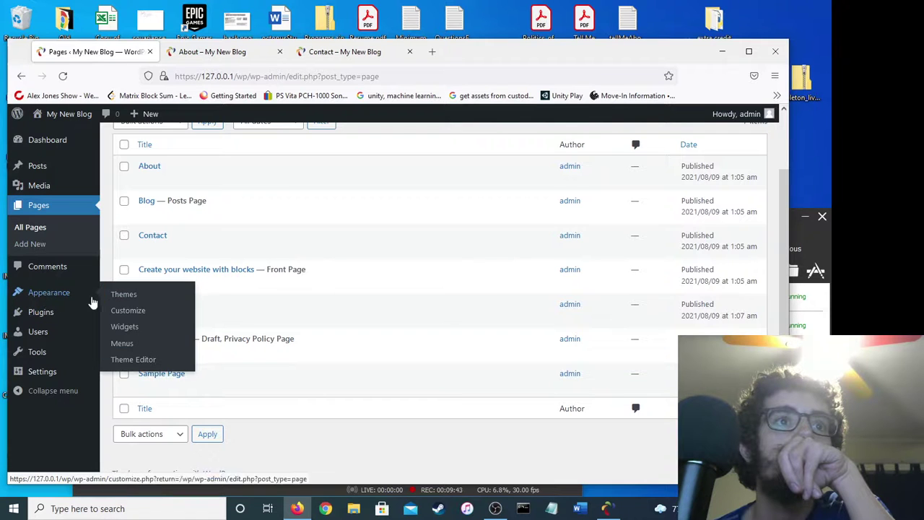
mouse_move(47, 354)
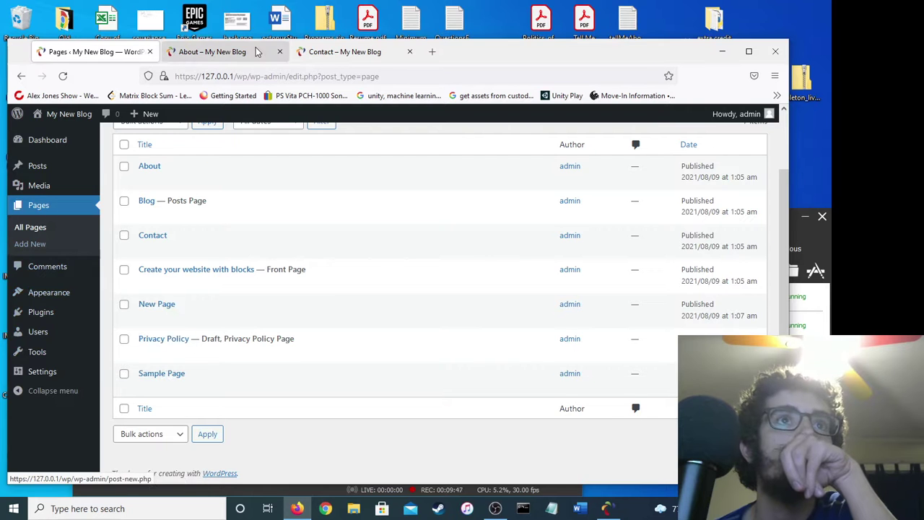
left_click(347, 51)
left_click(279, 51)
left_click(278, 51)
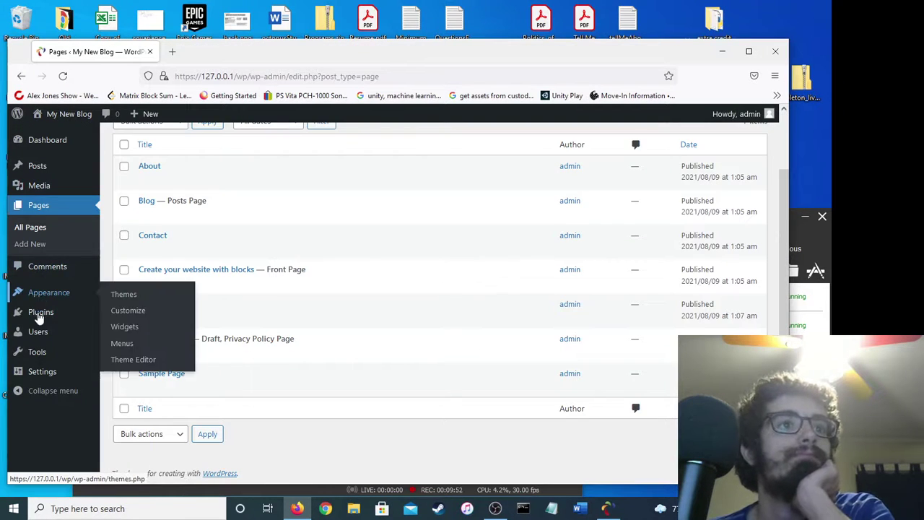
mouse_move(42, 358)
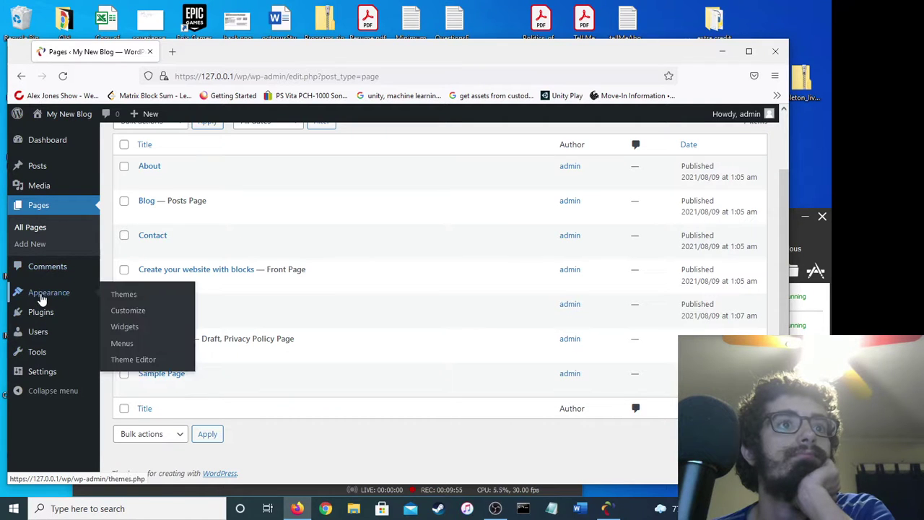
In Appearance > Menus, remove Home from the Primary menu and save it.
left_click(117, 345)
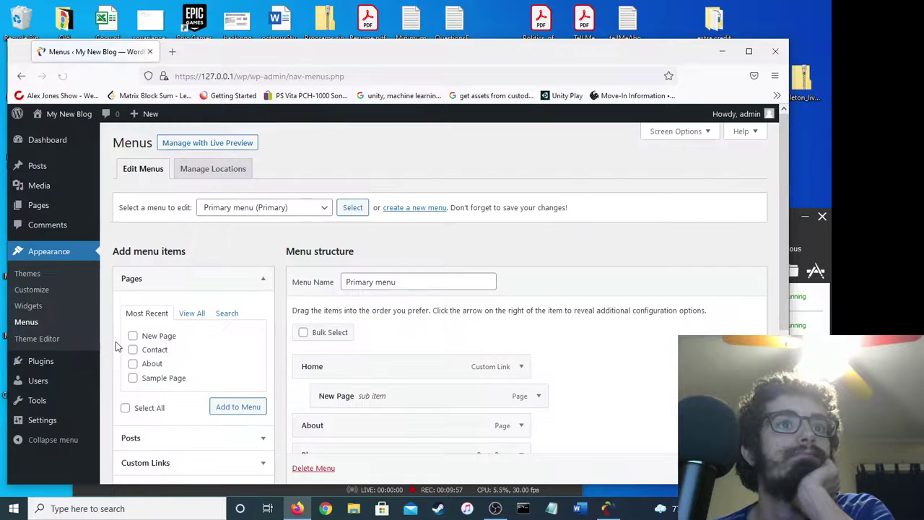
scroll(332, 355, "down", 1)
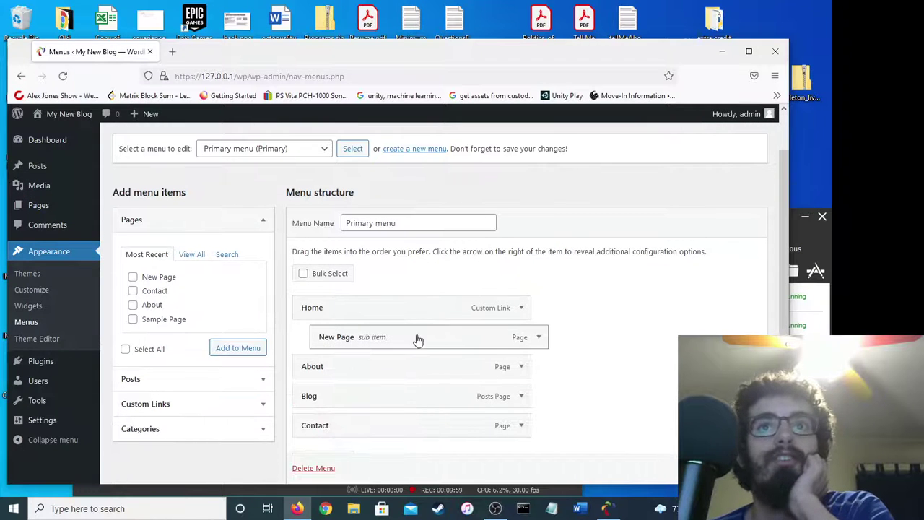
left_click(521, 308)
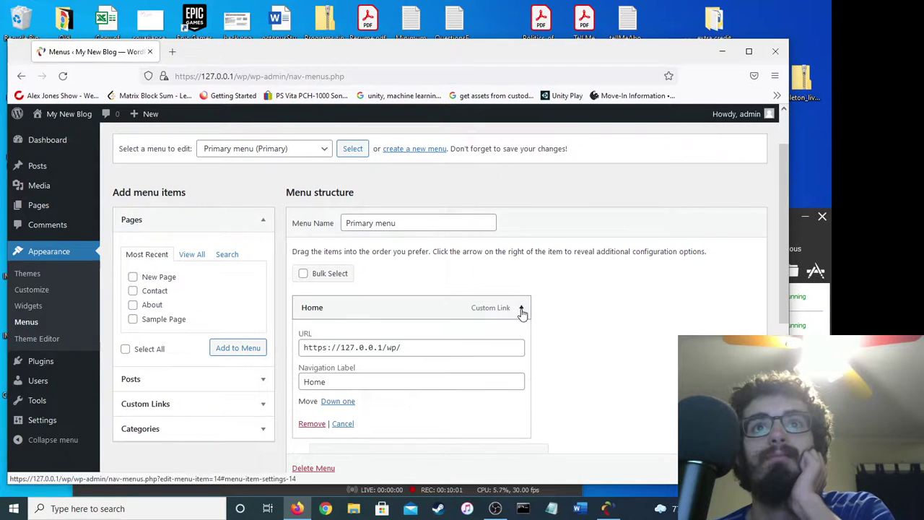
scroll(524, 361, "down", 2)
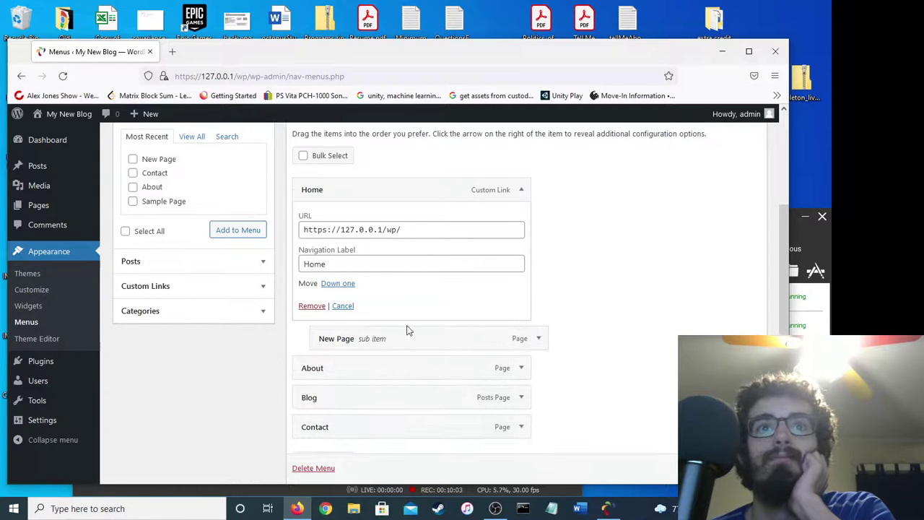
left_click(538, 339)
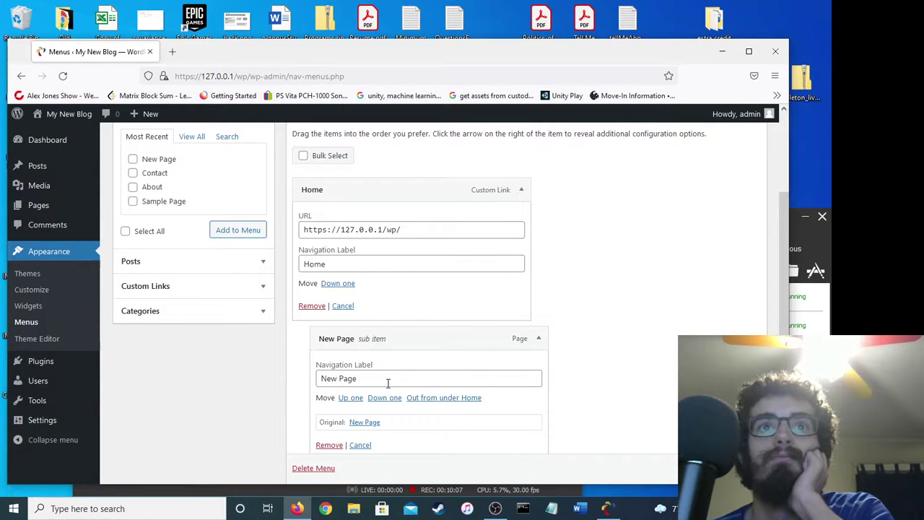
left_click(311, 305)
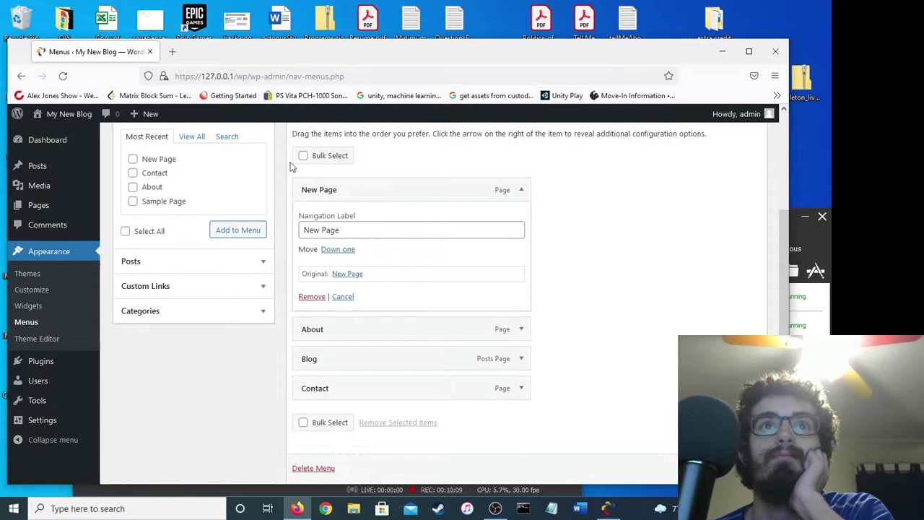
left_click(339, 229)
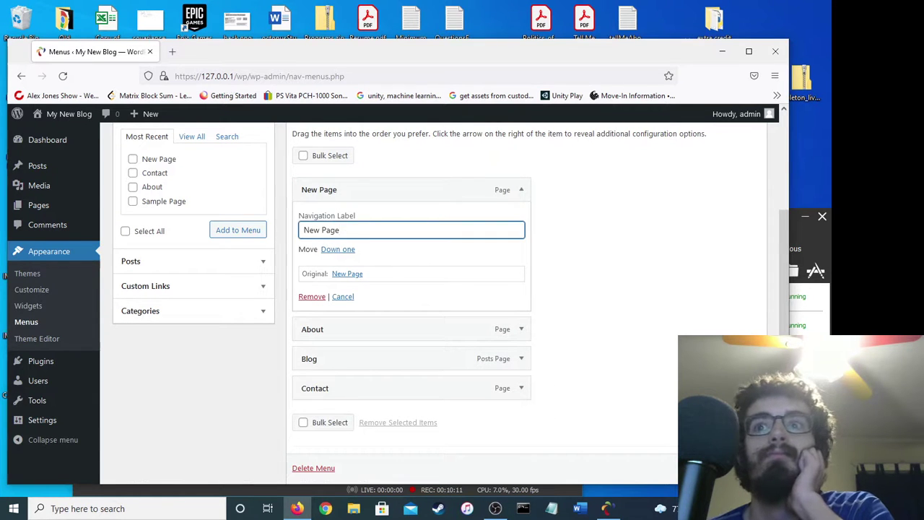
key("Return")
Open the live site at localhost/wp in a new tab to check the menu.
left_click(172, 51)
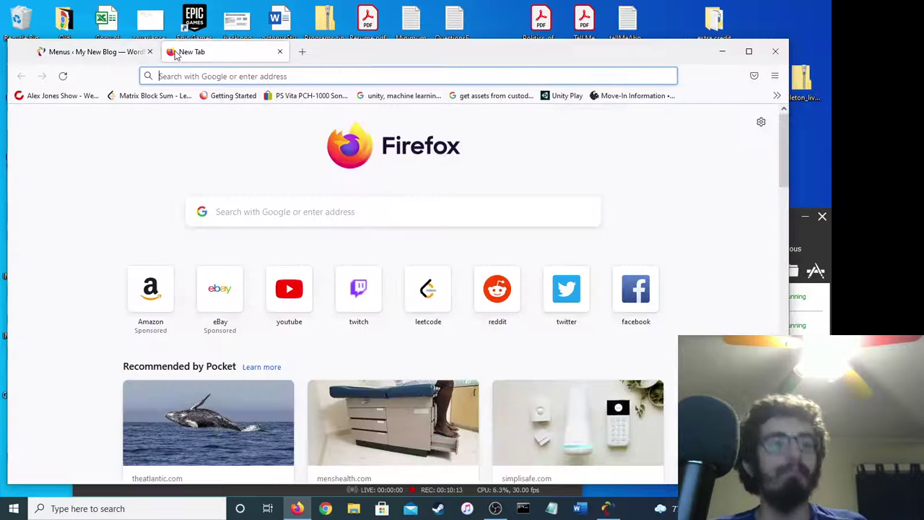
type("localhost")
key("Return")
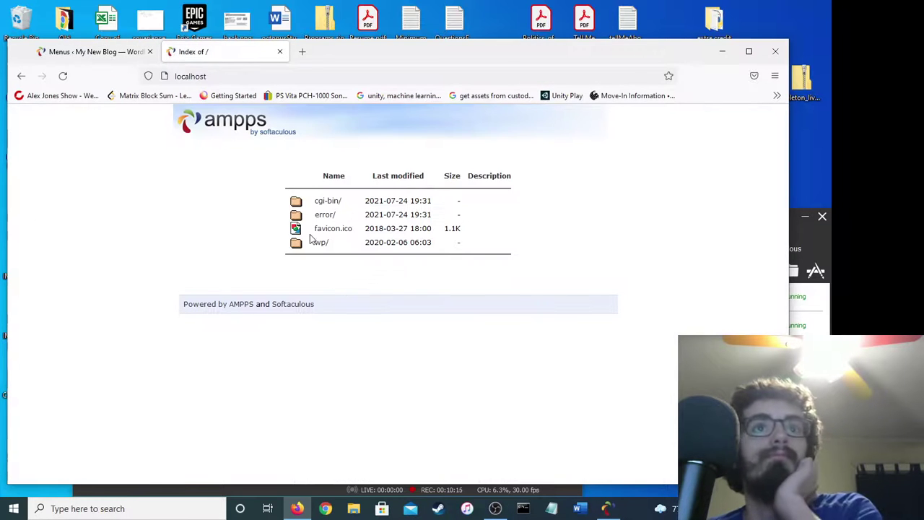
left_click(320, 243)
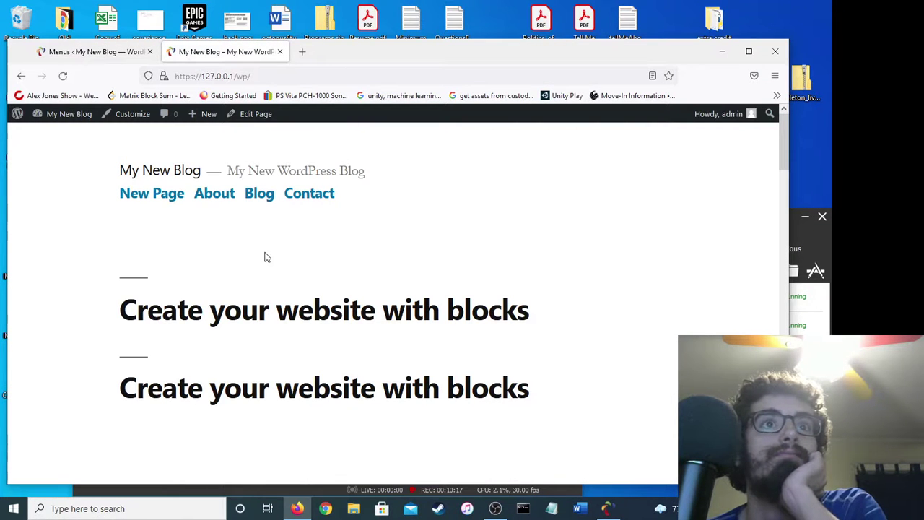
Expand the New Page menu item and look through the Posts, Custom Links and Categories panels.
left_click(120, 56)
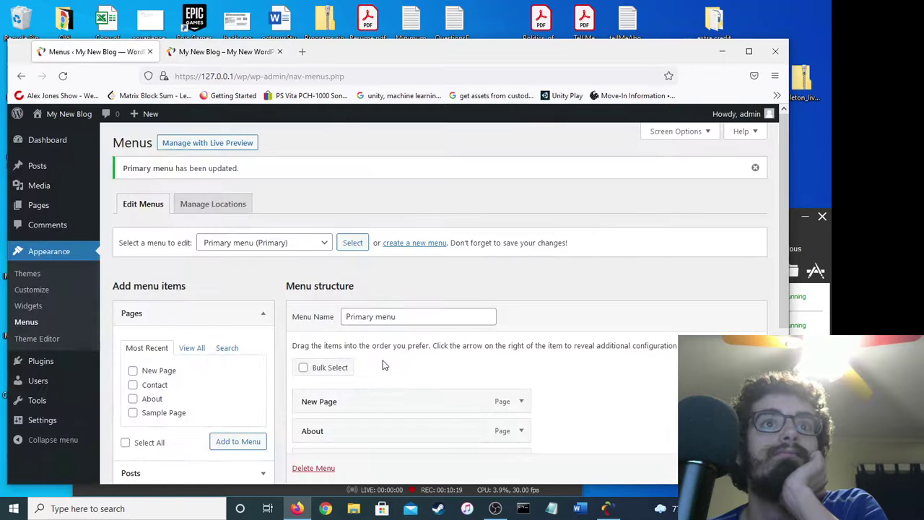
scroll(368, 357, "down", 1)
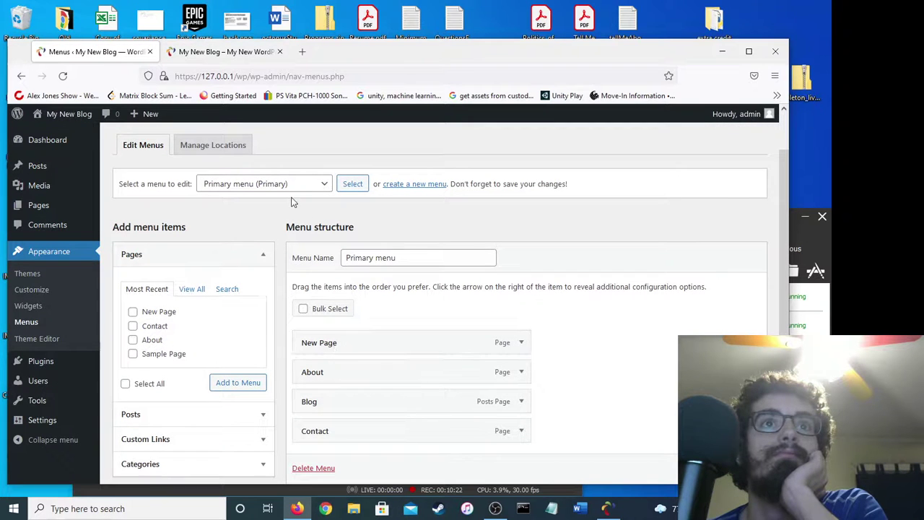
left_click(521, 344)
scroll(339, 364, "down", 1)
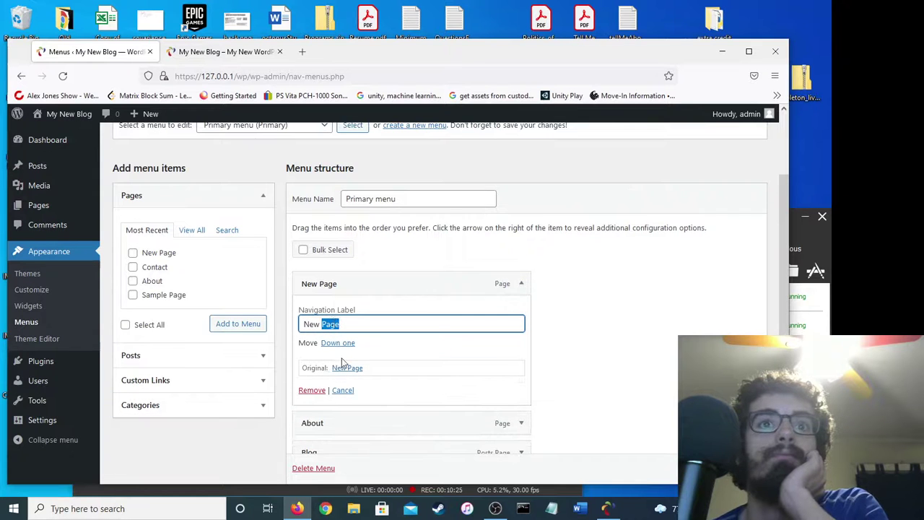
scroll(341, 349, "down", 1)
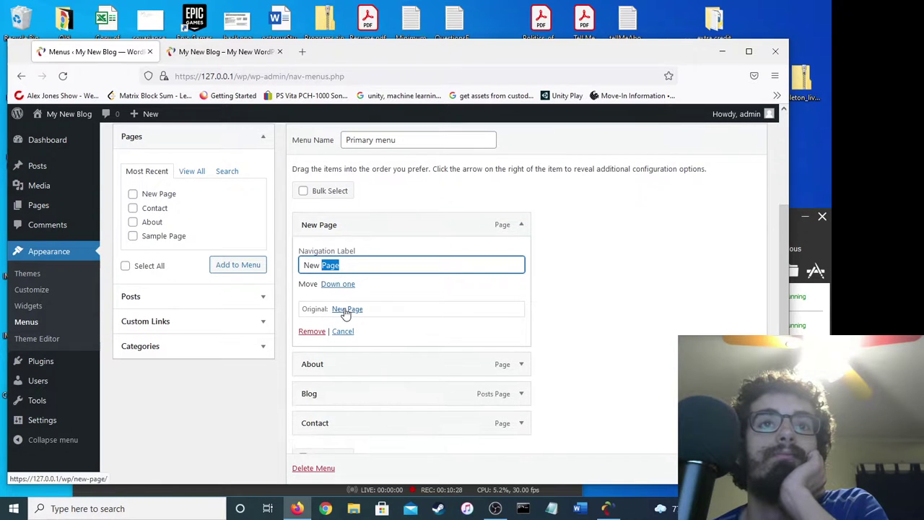
left_click(223, 301)
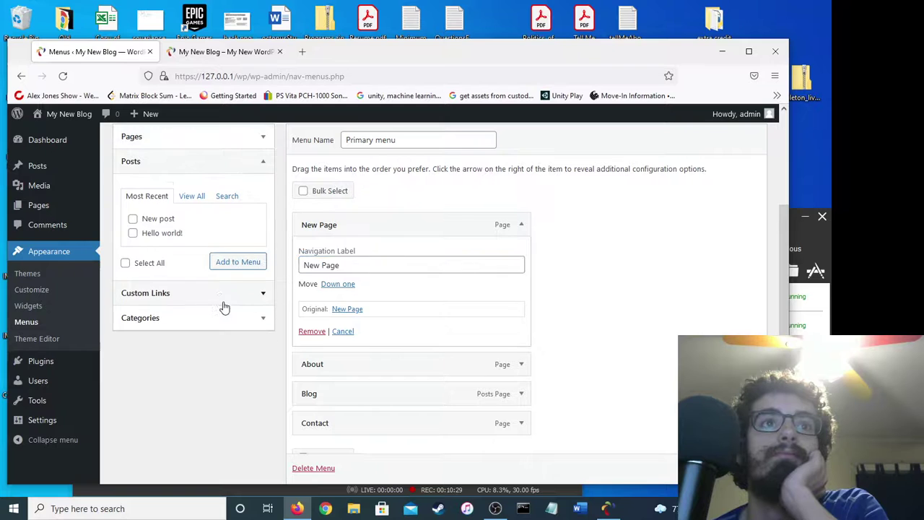
left_click(218, 301)
left_click(209, 308)
Open New Page from the live site's menu, then bring OBS Studio to the front.
left_click(220, 51)
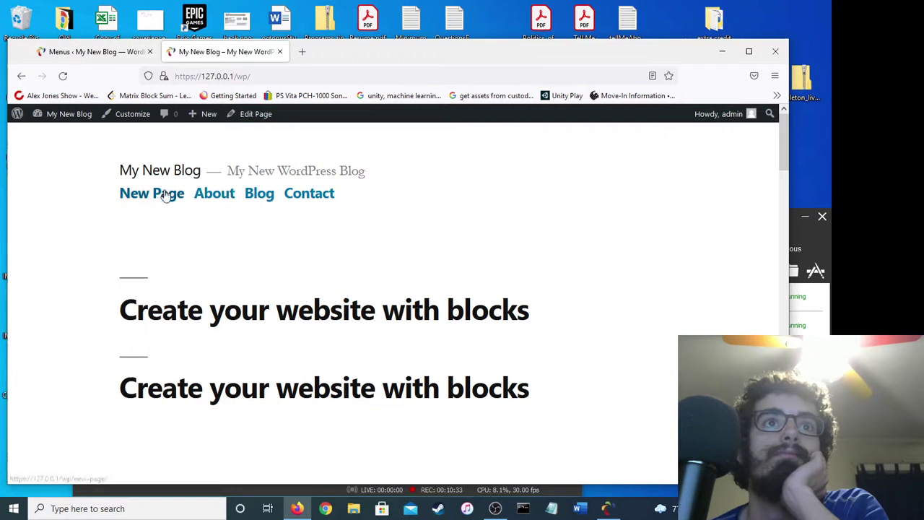
left_click(166, 193)
left_click(90, 51)
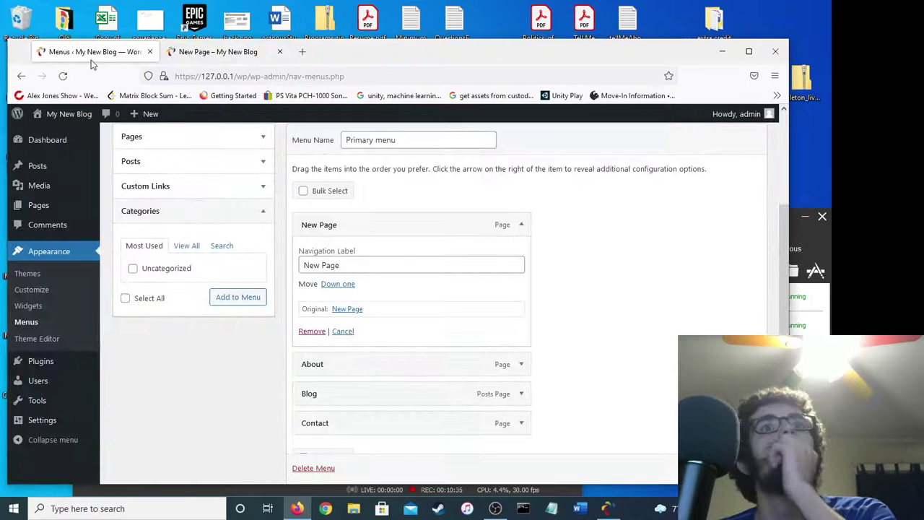
left_click(217, 52)
scroll(289, 355, "down", 5)
scroll(289, 354, "up", 5)
left_click_drag(353, 54, 385, 246)
left_click(409, 44)
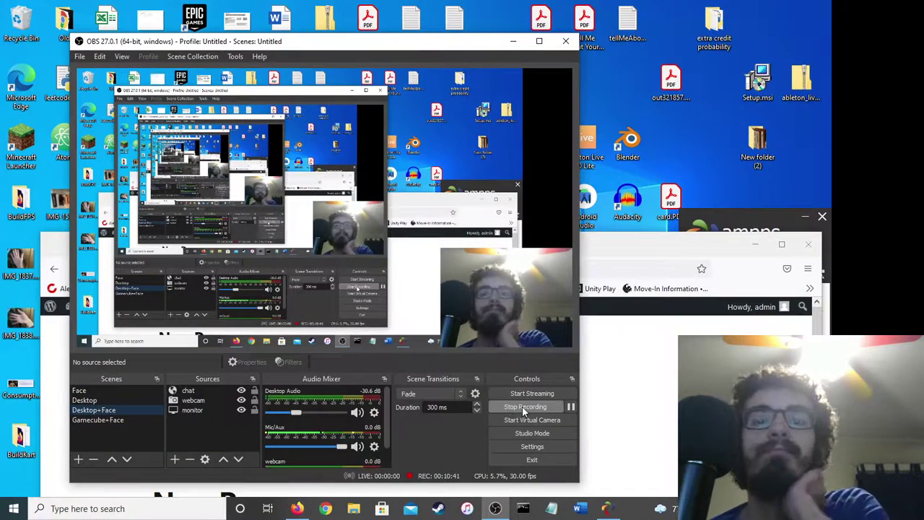